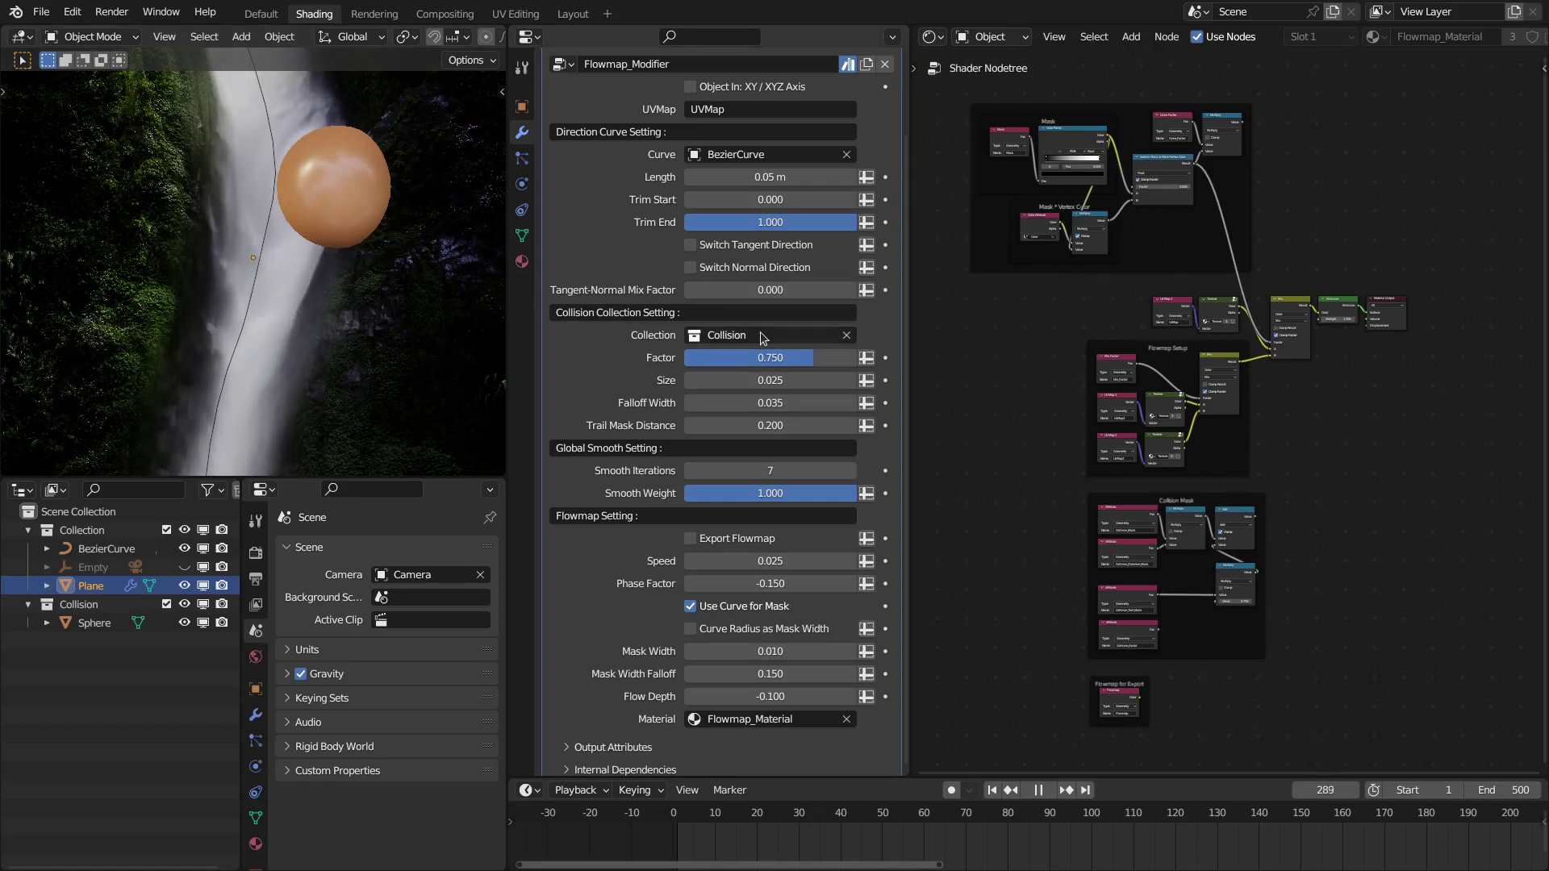
pyautogui.press('space')
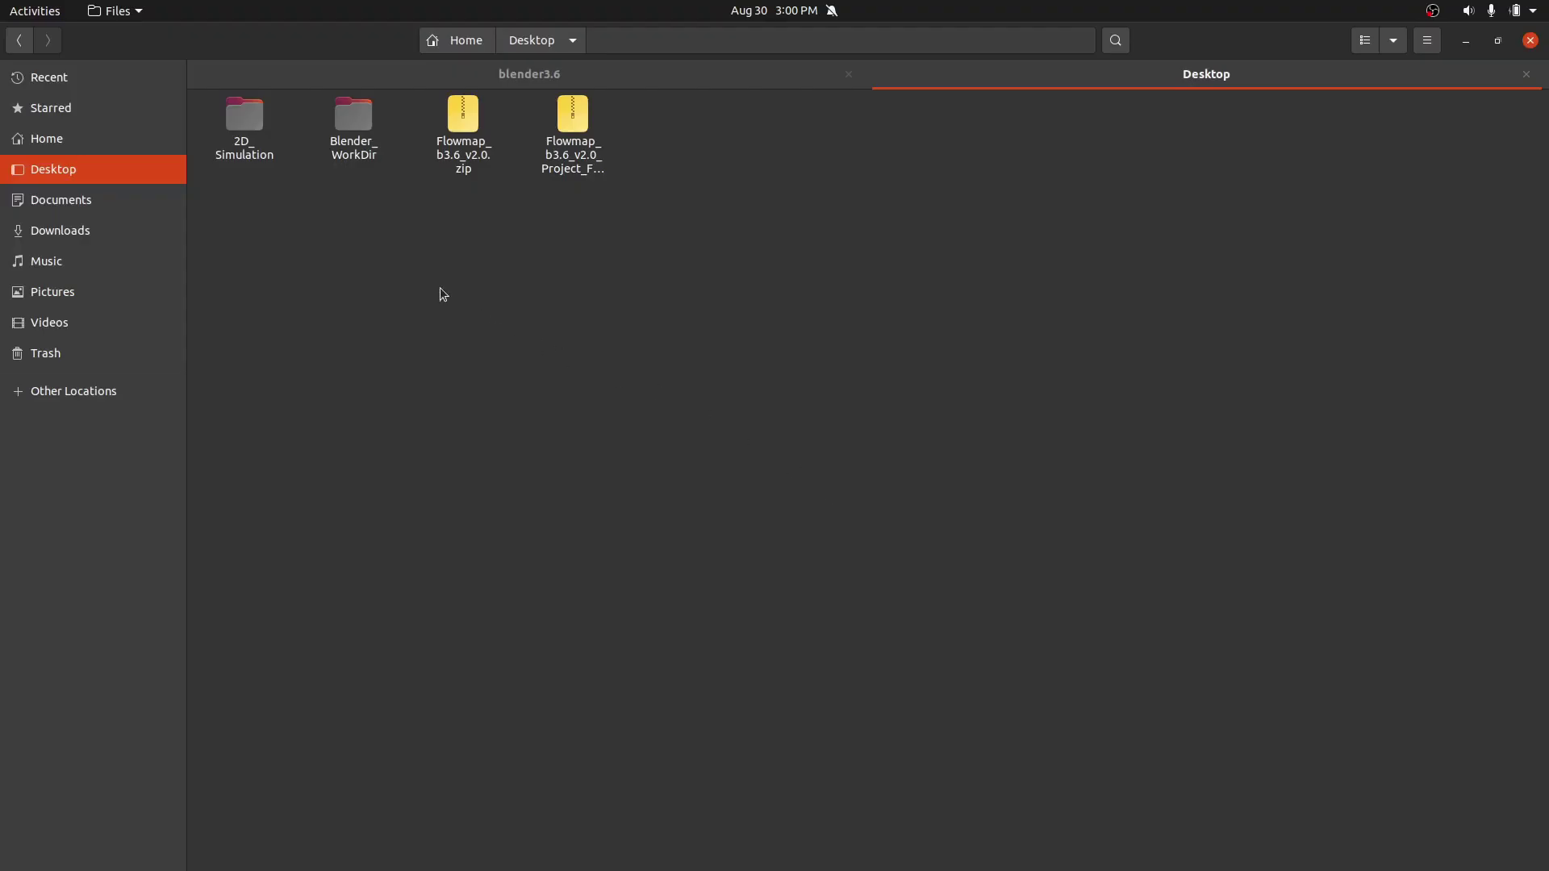
pyautogui.moveTo(440, 288); pyautogui.dragTo(488, 144)
pyautogui.moveTo(450, 222); pyautogui.dragTo(494, 151)
pyautogui.moveTo(551, 222); pyautogui.dragTo(630, 153)
pyautogui.moveTo(494, 239); pyautogui.dragTo(463, 225)
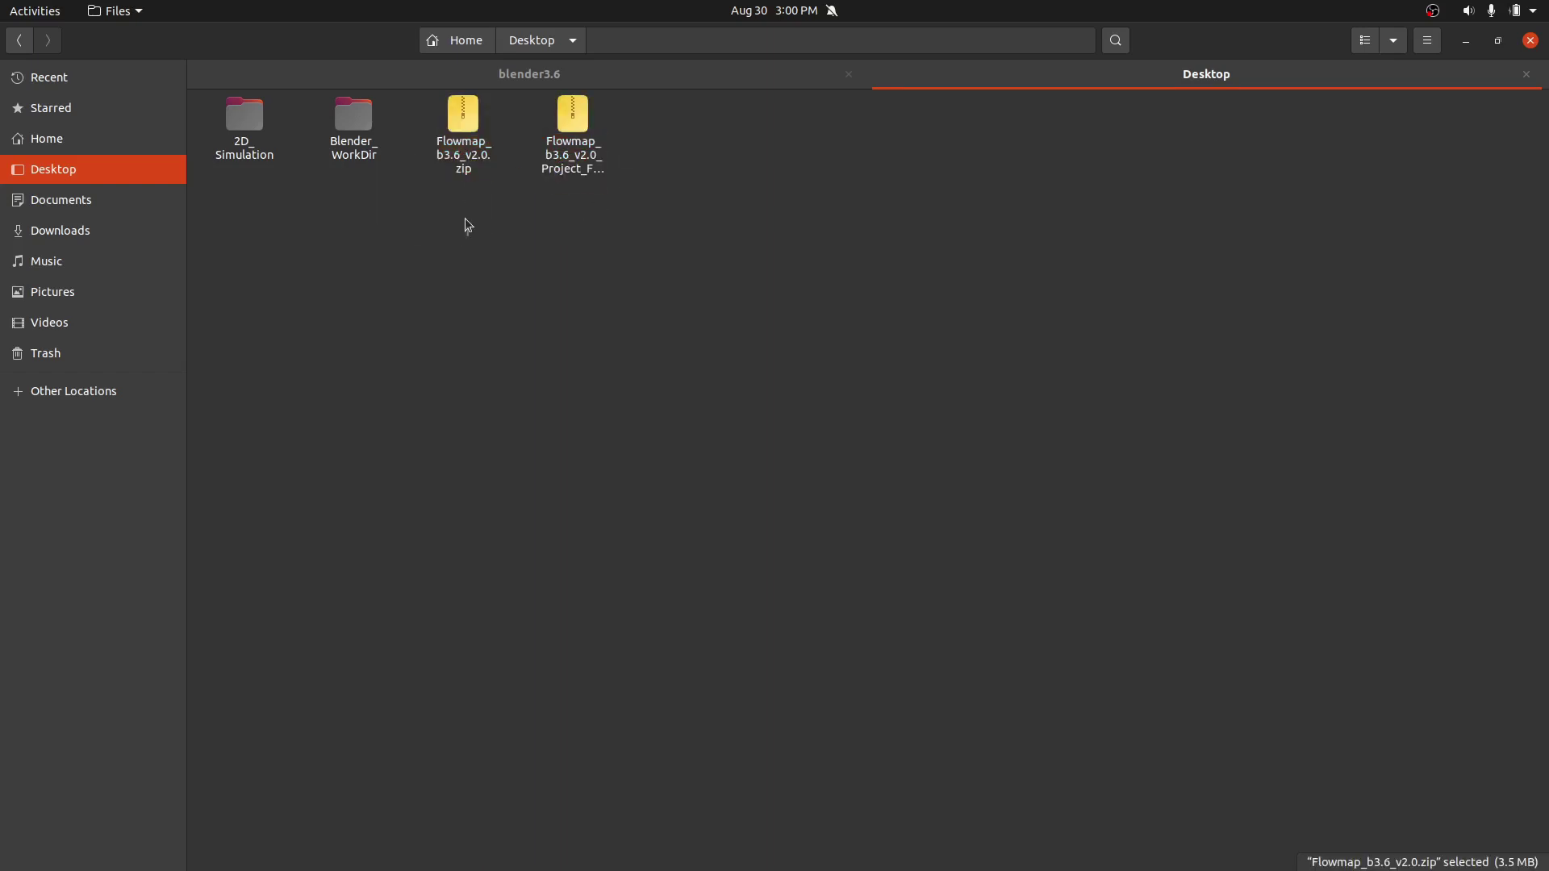
# - Extract Flowmap_b3.6_v2.0.zip on the Desktop, inspect the extracted files and return to the Desktop folder
pyautogui.rightClick(455, 153)
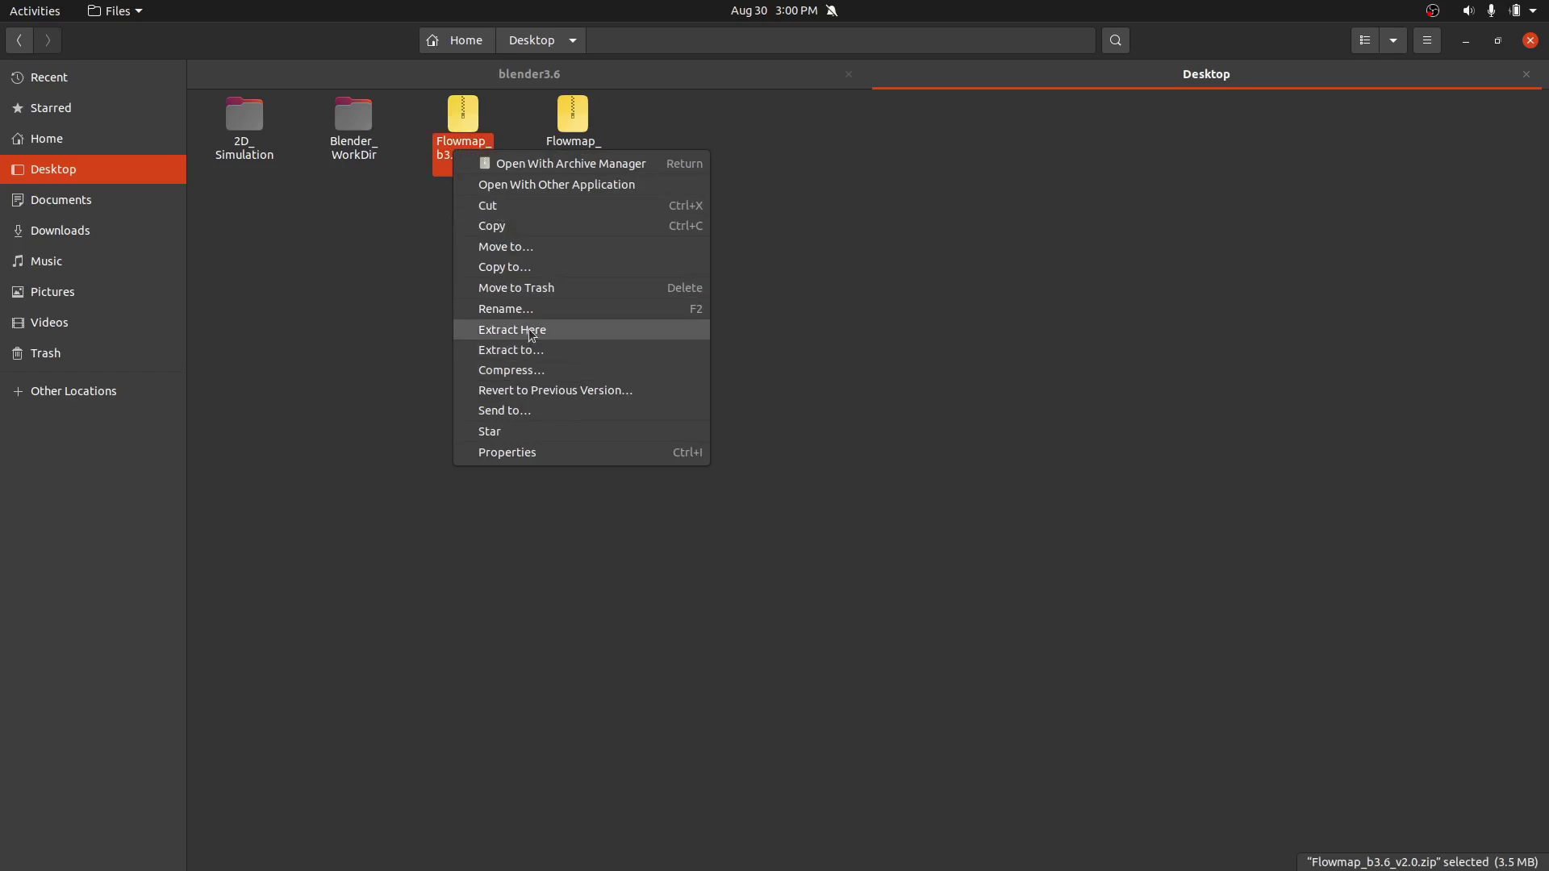
pyautogui.click(525, 331)
pyautogui.press('Return')
pyautogui.moveTo(306, 282); pyautogui.dragTo(622, 157)
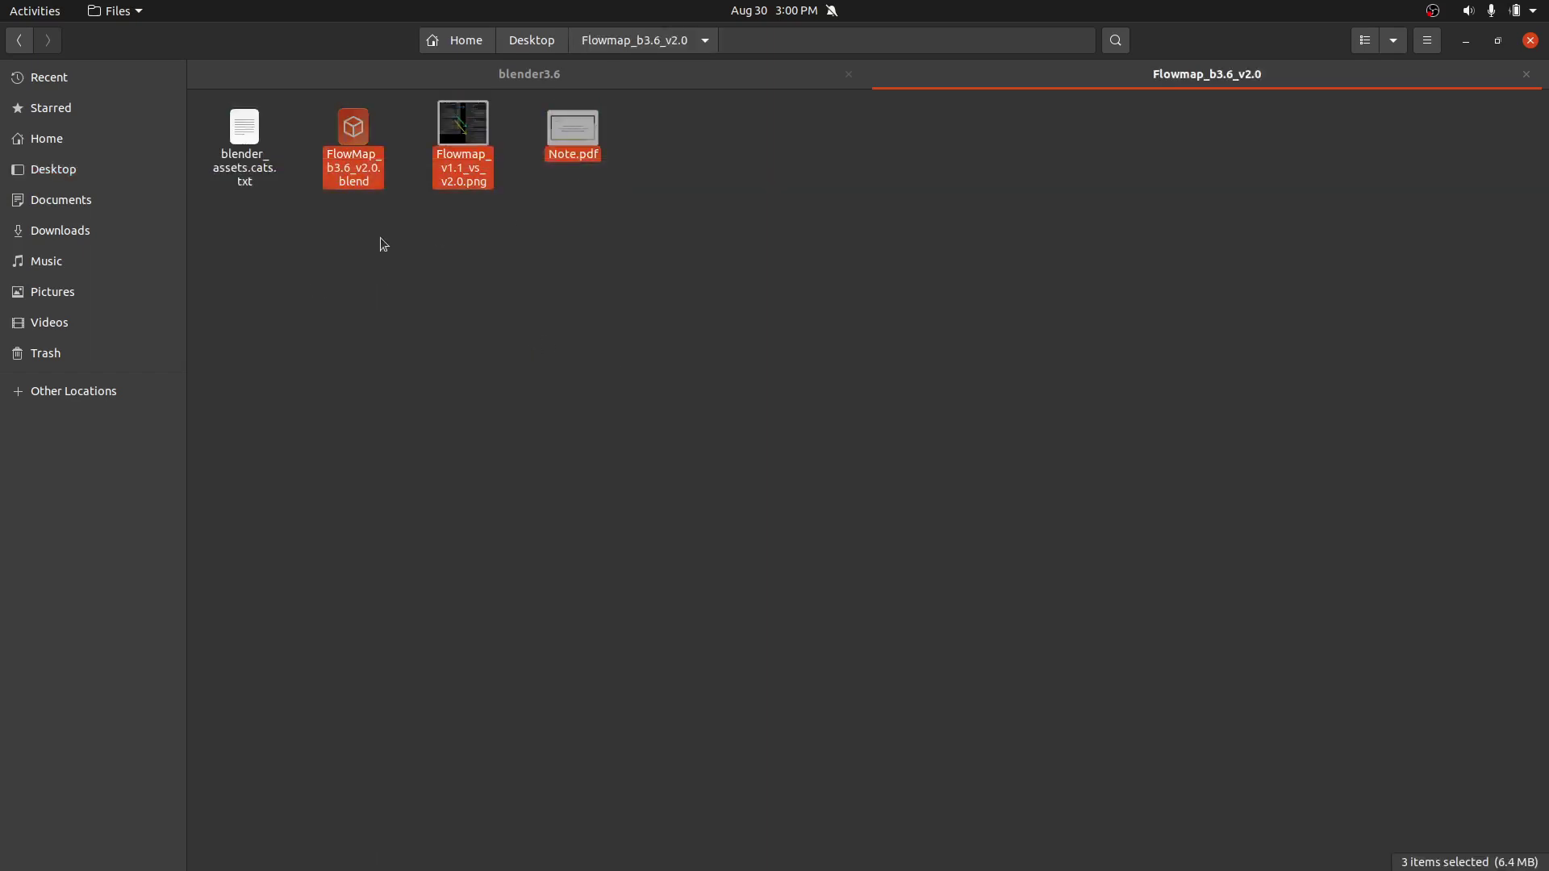
pyautogui.moveTo(282, 225); pyautogui.dragTo(252, 193)
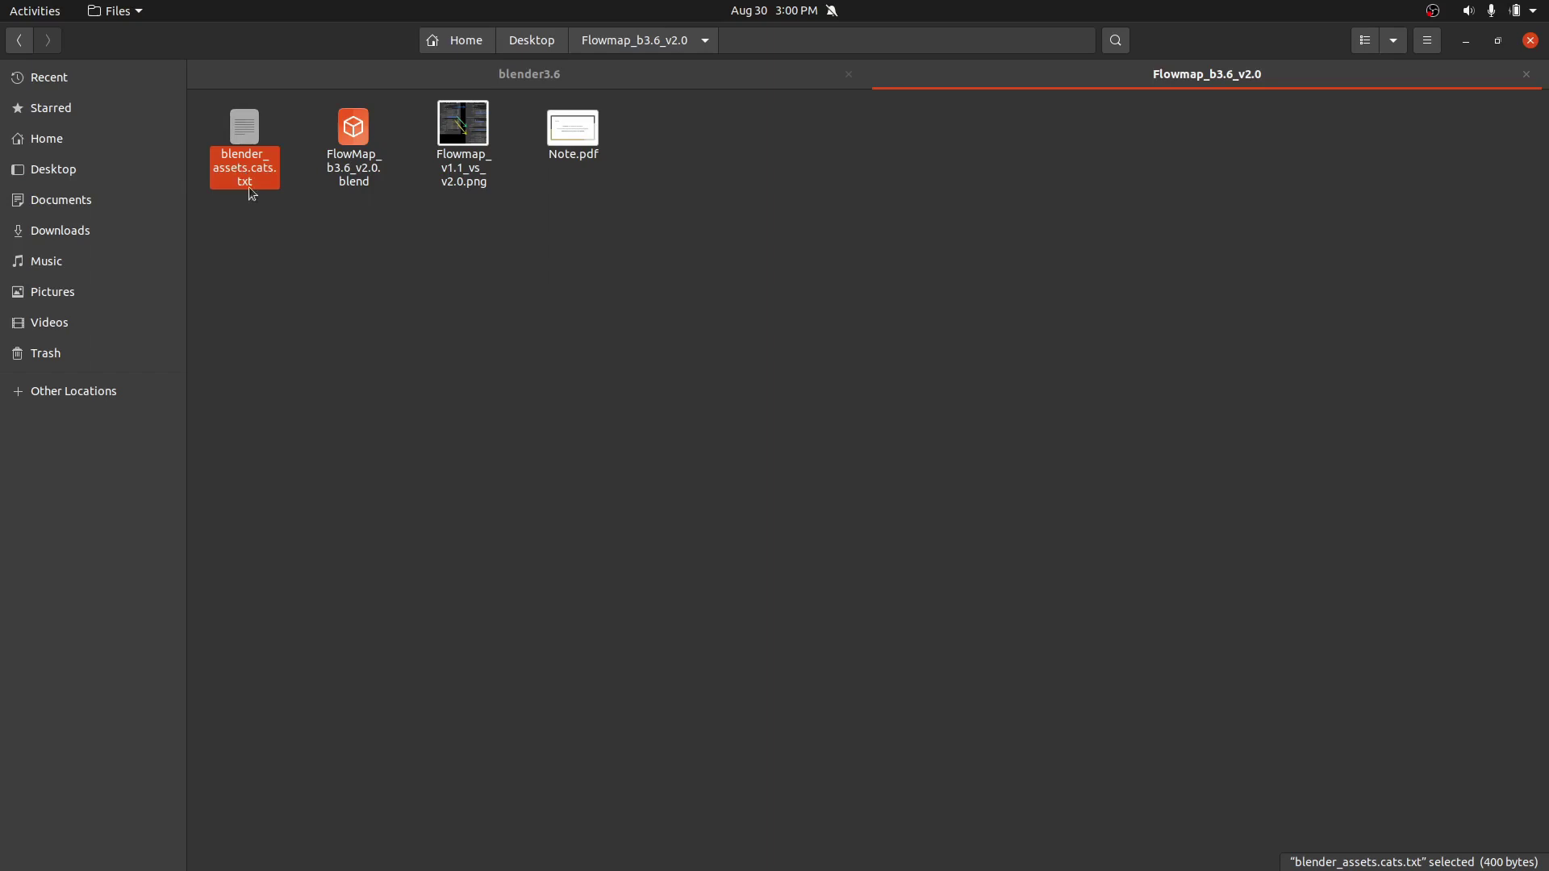
pyautogui.hotkey('alt', 'Up')
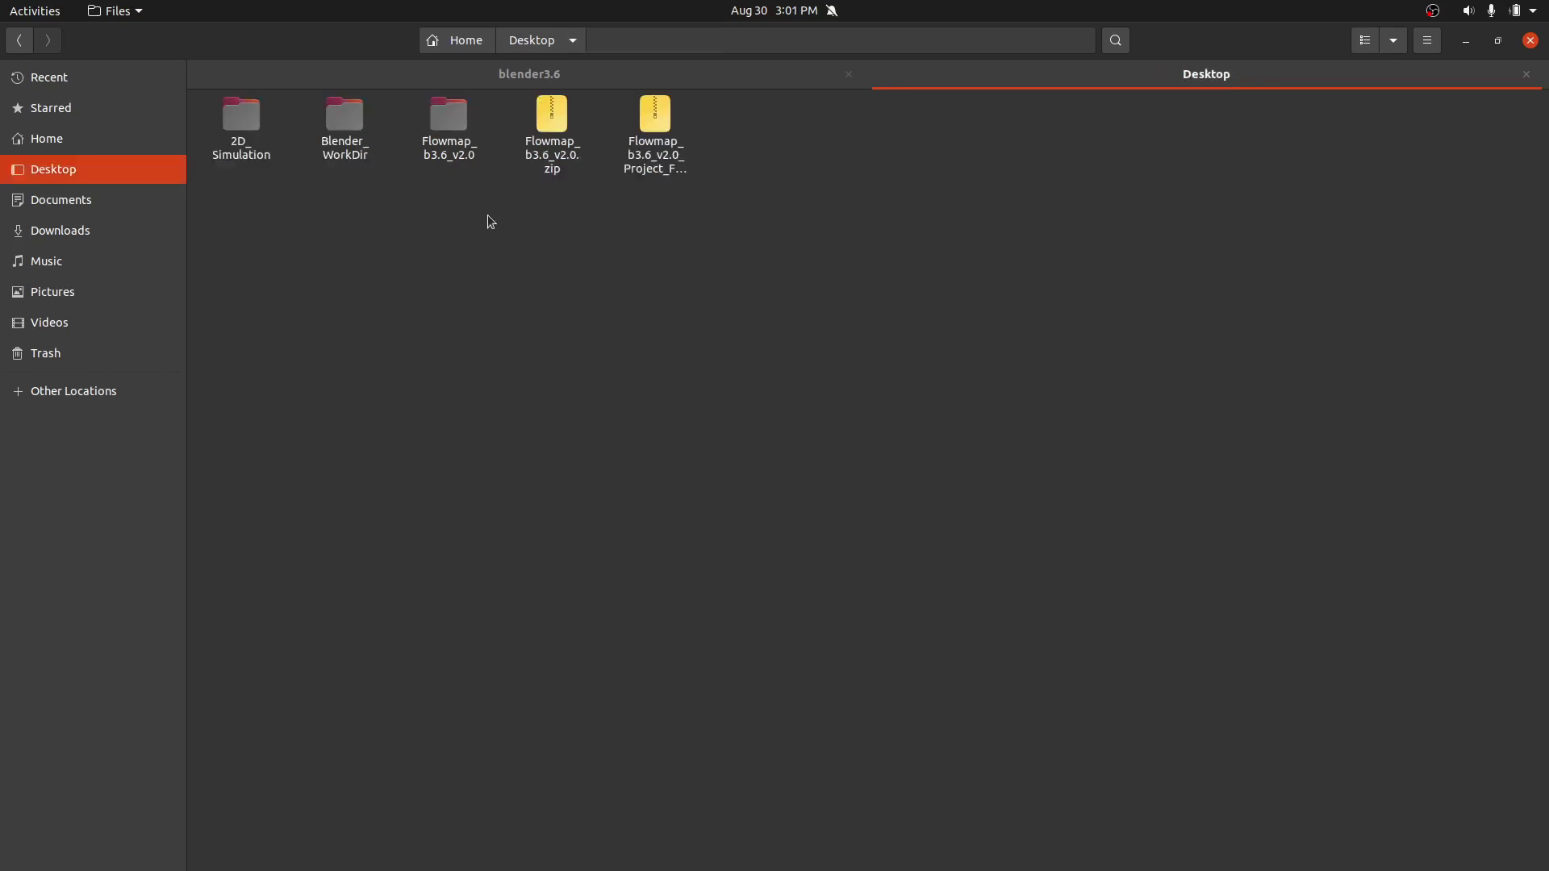
pyautogui.moveTo(487, 214); pyautogui.dragTo(414, 103)
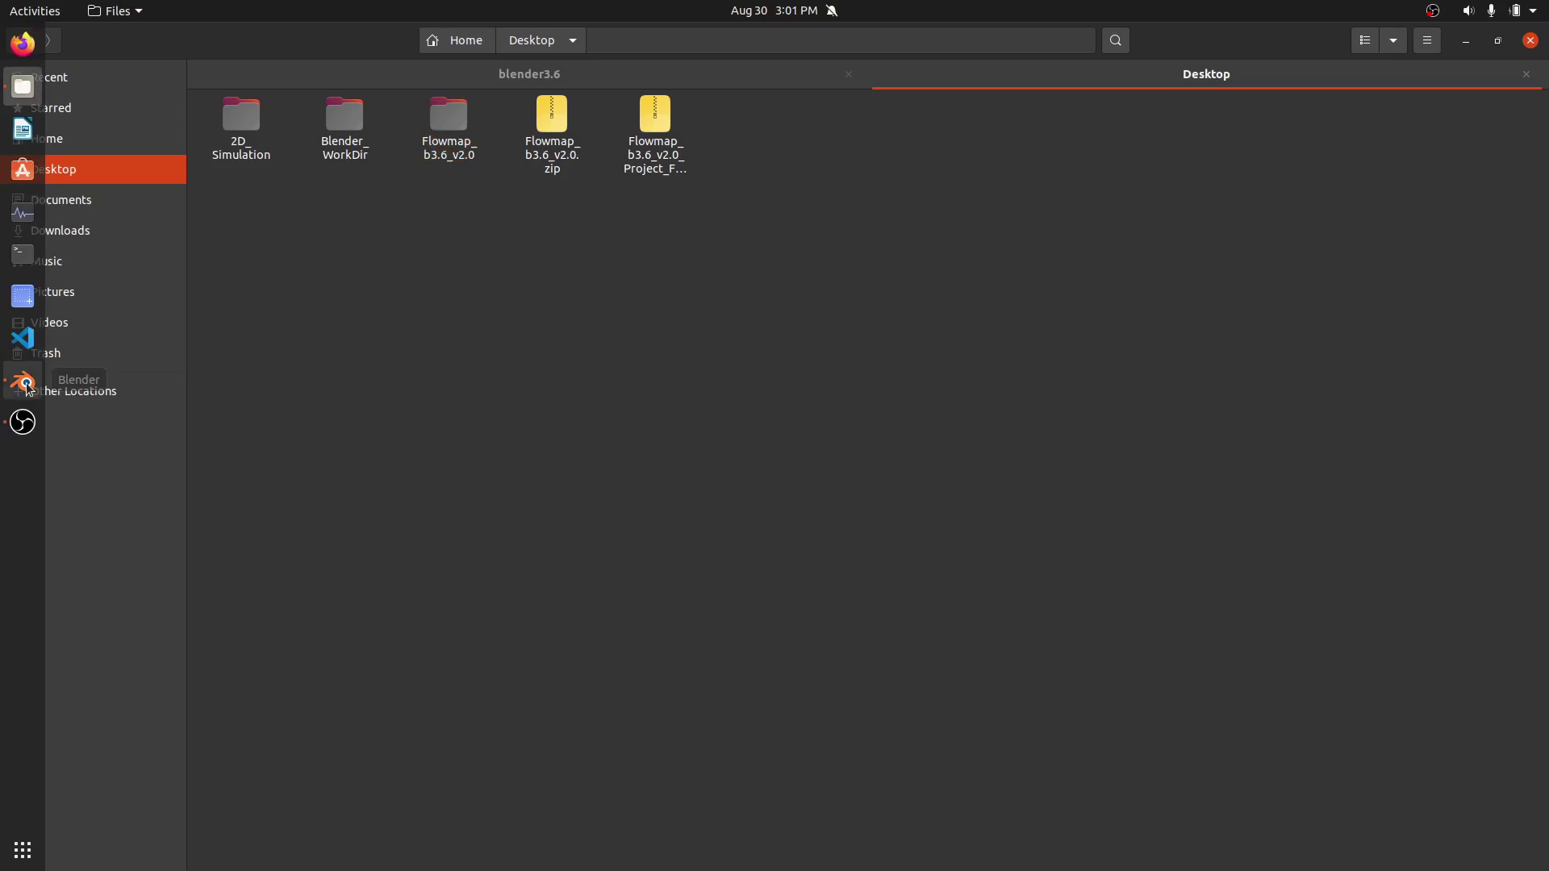
# - Switch to Blender and start a new General file
pyautogui.click(21, 380)
pyautogui.click(41, 12)
pyautogui.moveTo(97, 32)
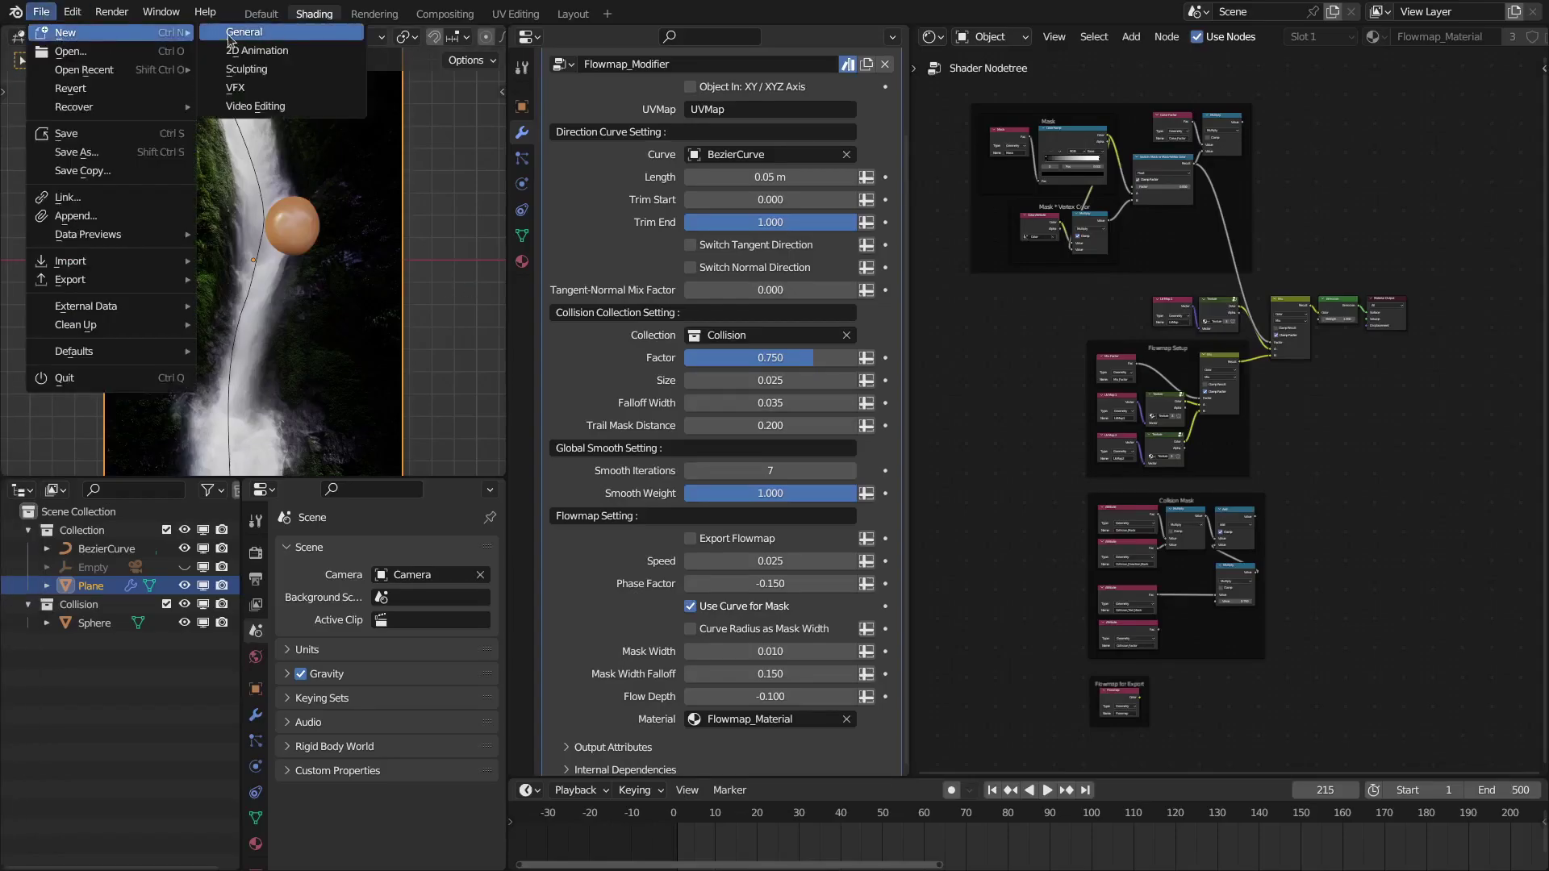
pyautogui.click(278, 35)
# - Add the Desktop folder Flowmap_b3.6_v2.0 as an asset library in the preferences and save the preferences
pyautogui.click(71, 12)
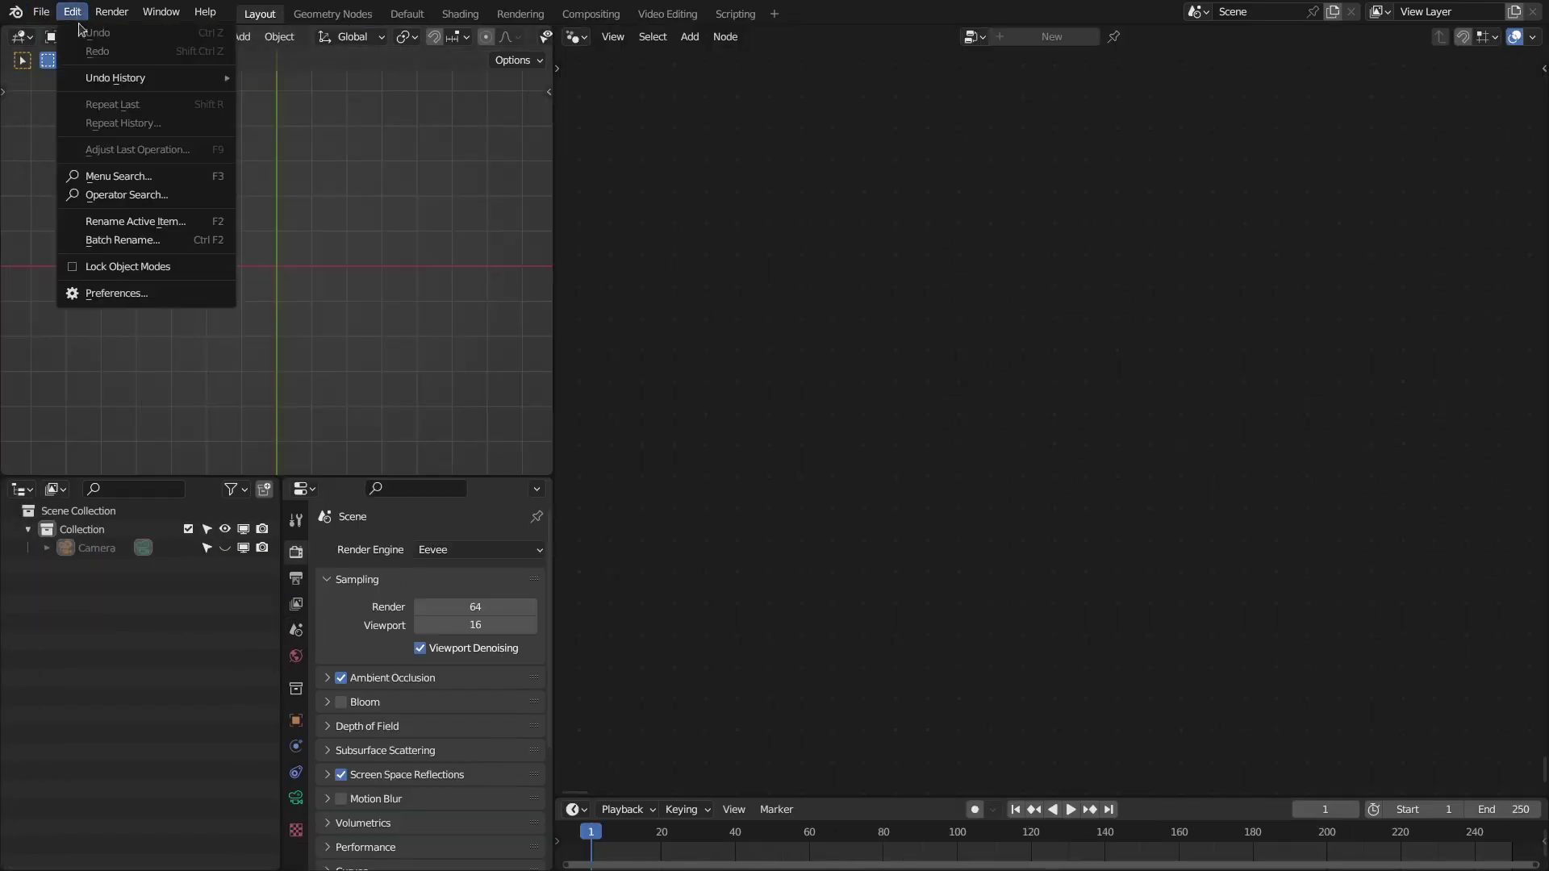
pyautogui.click(133, 293)
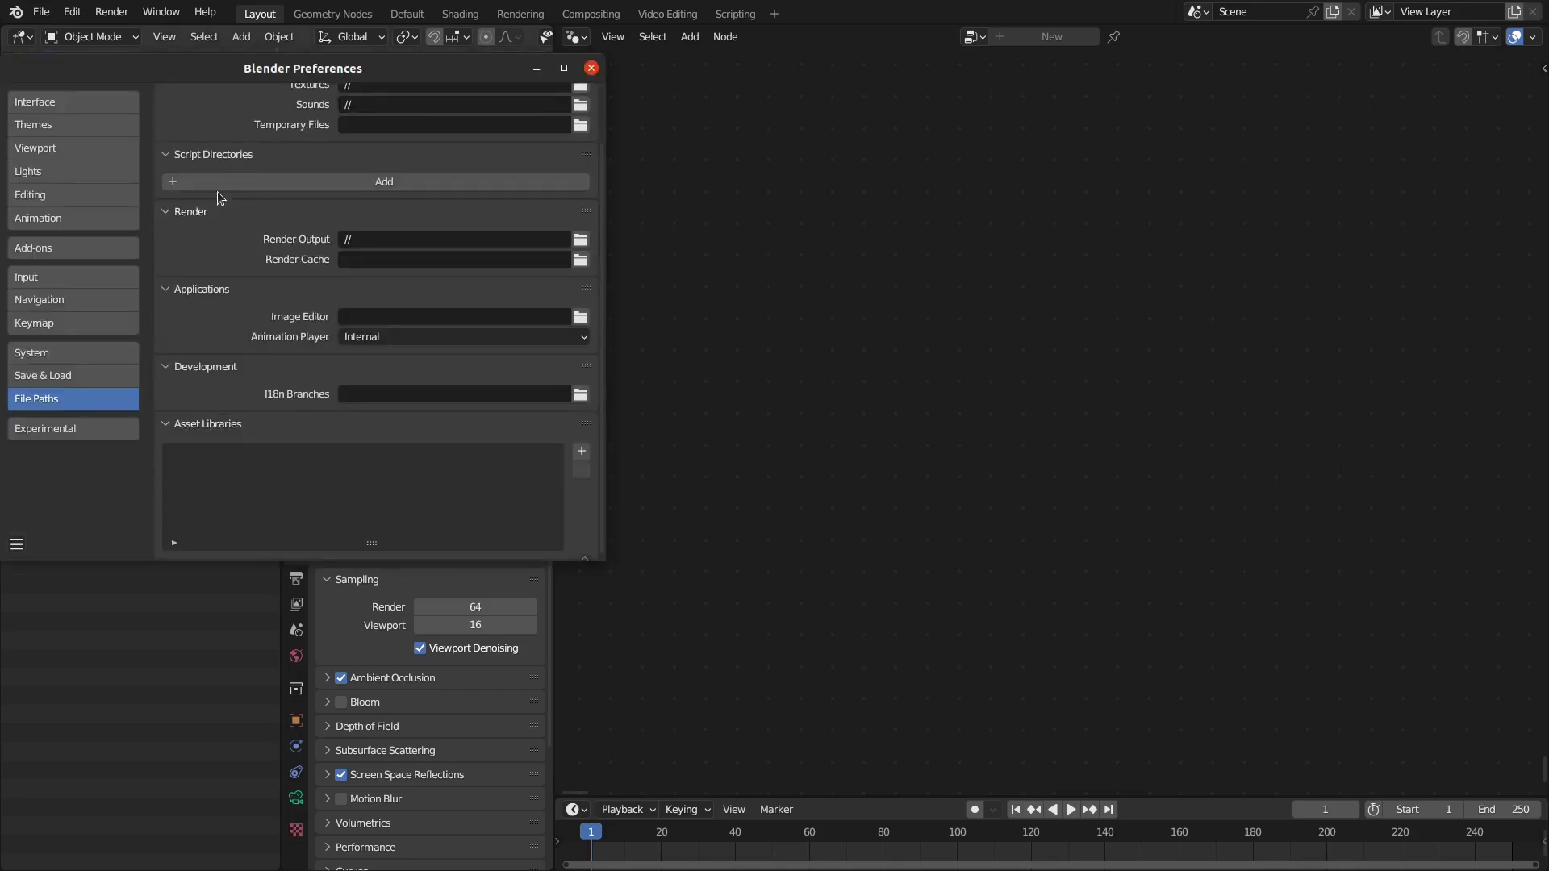
pyautogui.moveTo(174, 103); pyautogui.dragTo(202, 194)
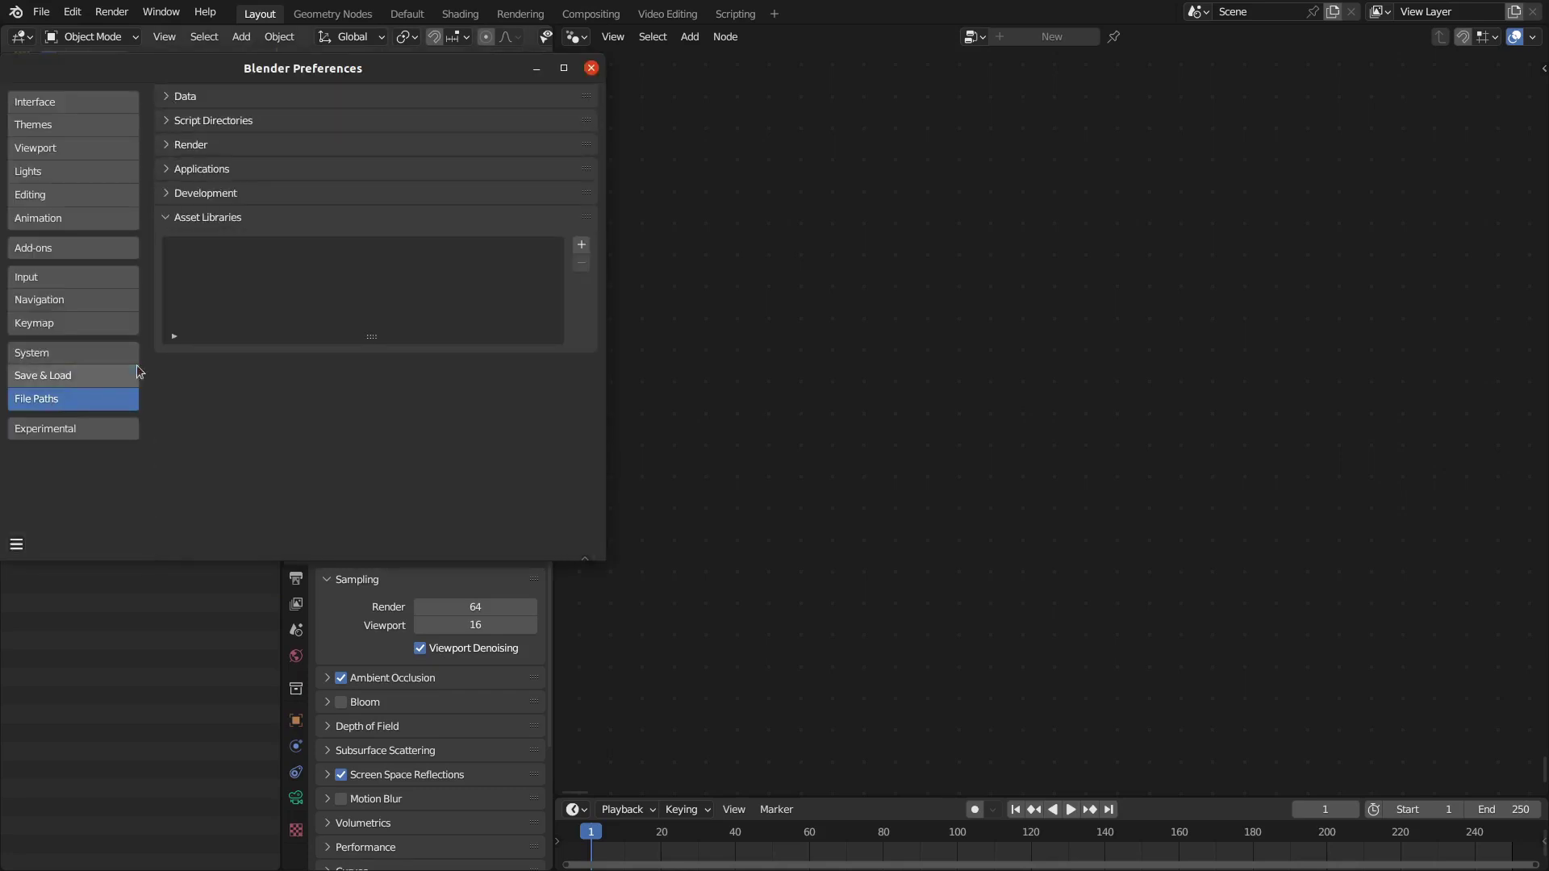
pyautogui.click(580, 244)
pyautogui.click(89, 261)
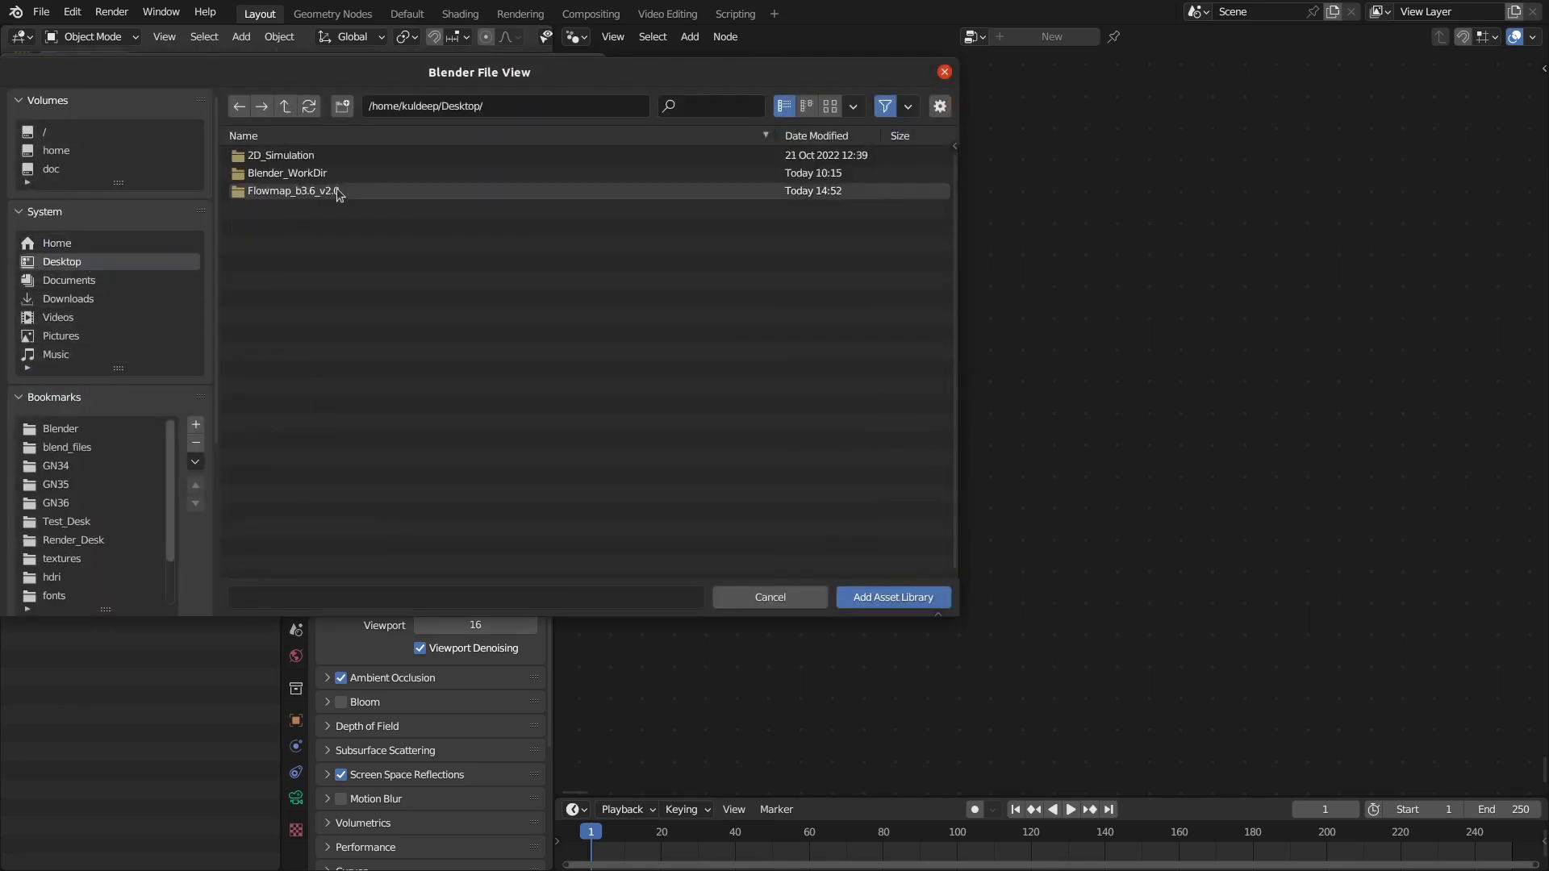
pyautogui.doubleClick(293, 192)
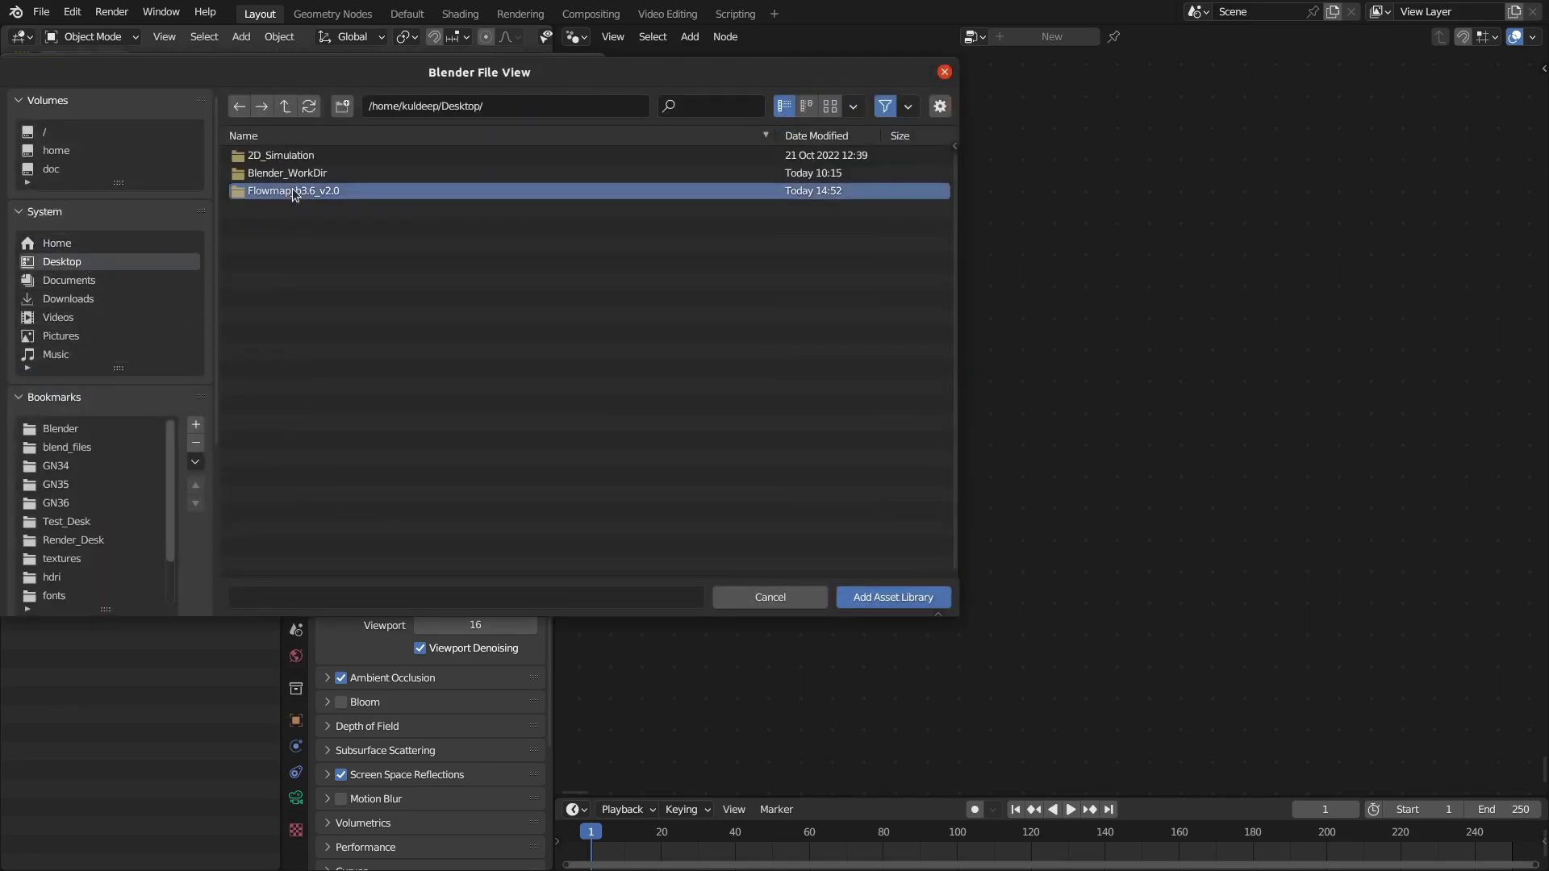
pyautogui.click(857, 597)
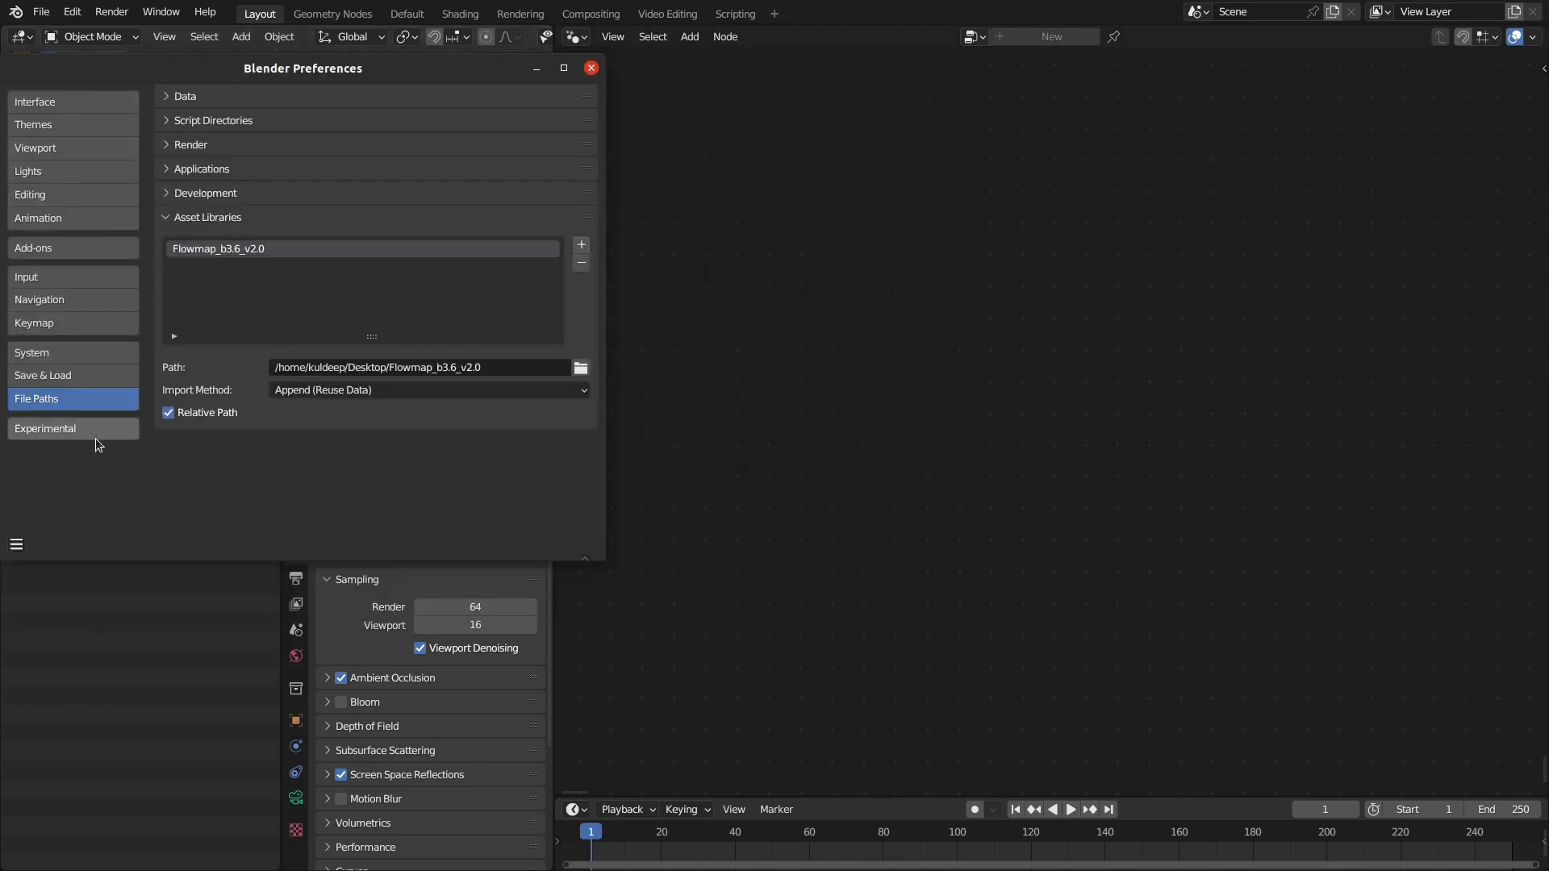
pyautogui.click(16, 544)
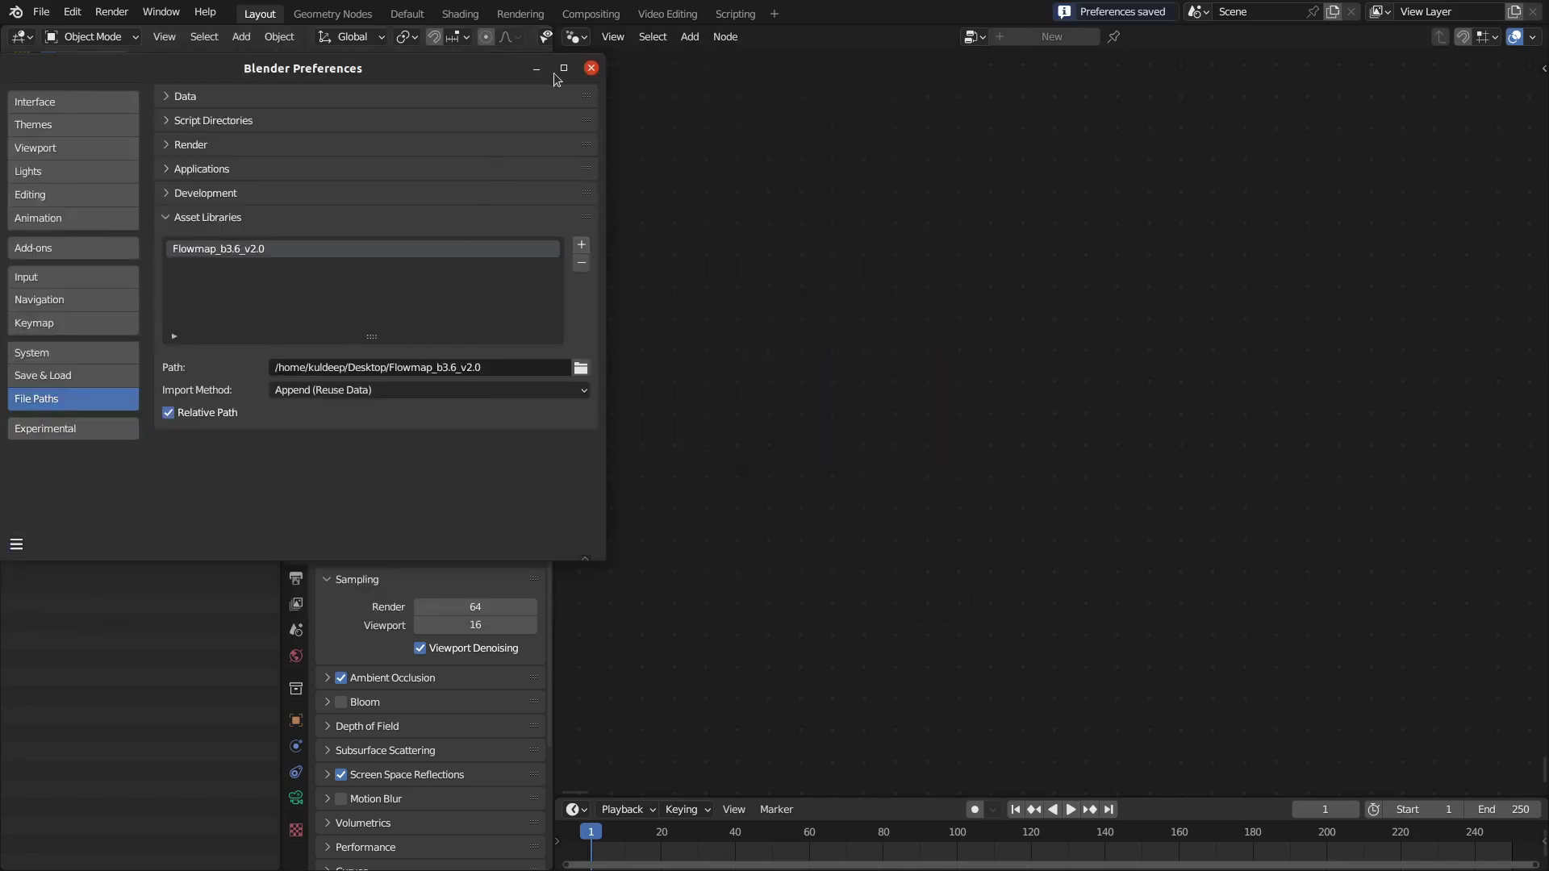
pyautogui.click(592, 68)
# - Start a fresh General file and add a mesh plane with its location reset to the world origin
pyautogui.click(41, 11)
pyautogui.moveTo(161, 34)
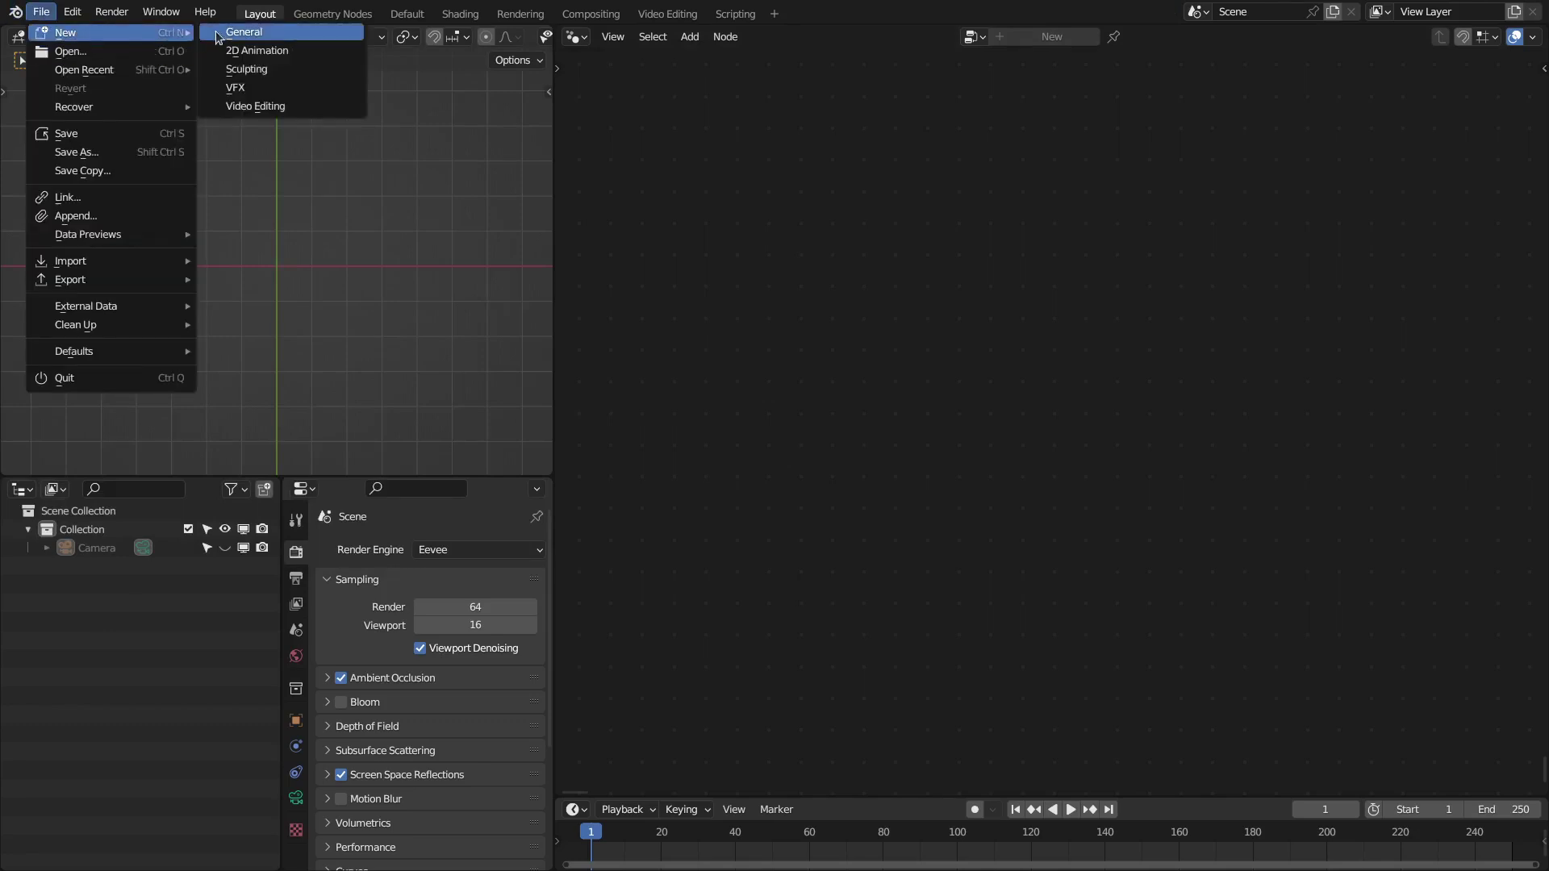
pyautogui.hotkey('shift', 'a')
pyautogui.moveTo(286, 247)
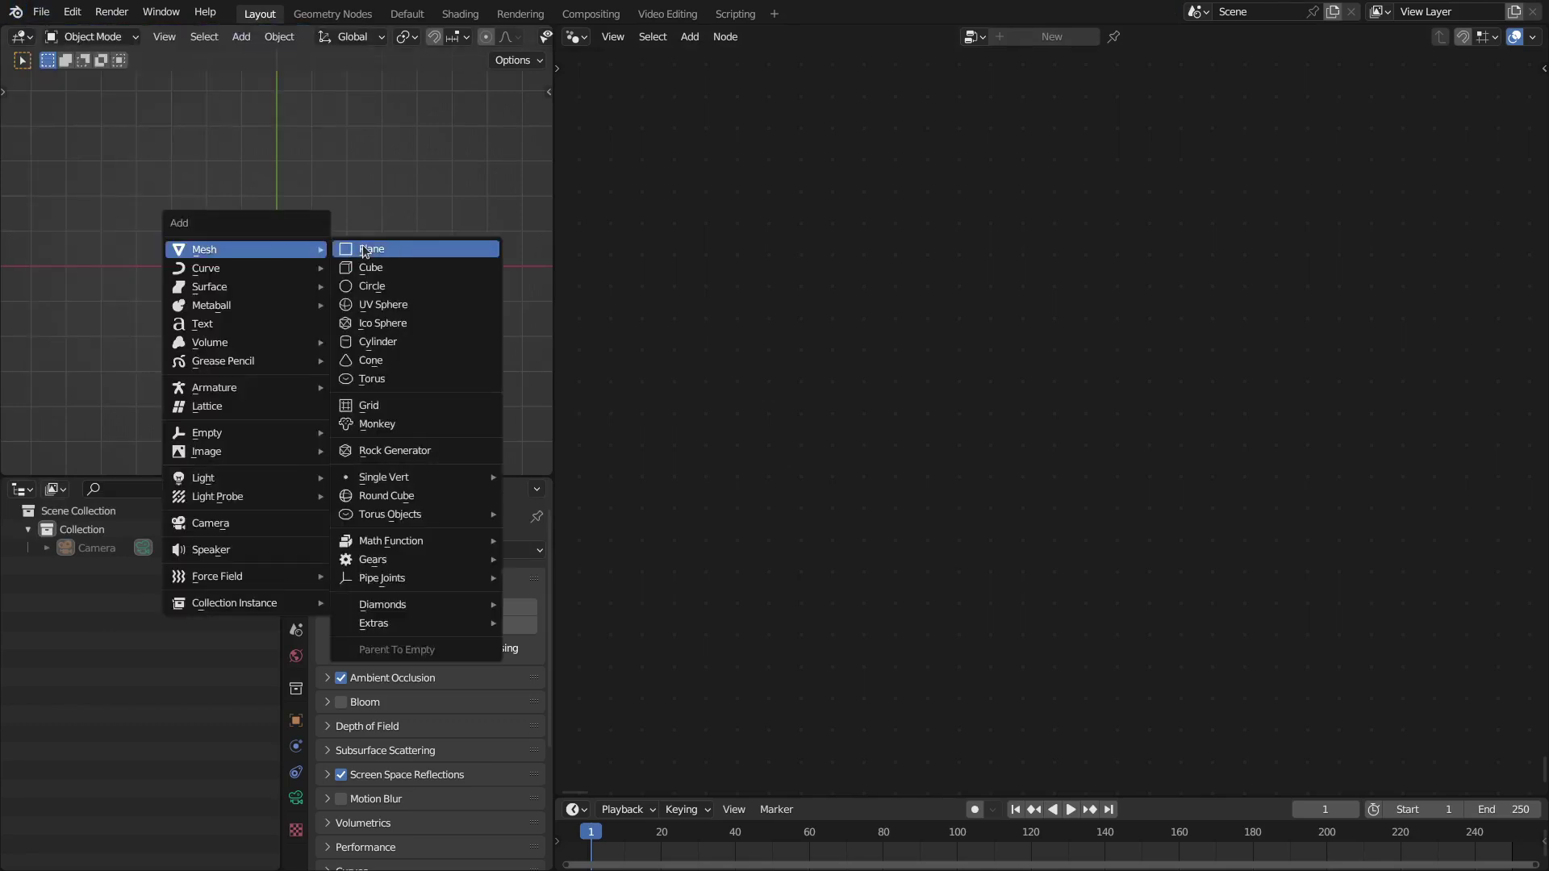
pyautogui.click(364, 252)
pyautogui.scroll(2, 325, 248)
pyautogui.hotkey('alt', 'g')
pyautogui.scroll(2, 323, 245)
# - Subdivide the plane's mesh five times in Edit Mode and return to Object Mode
pyautogui.press('Tab')
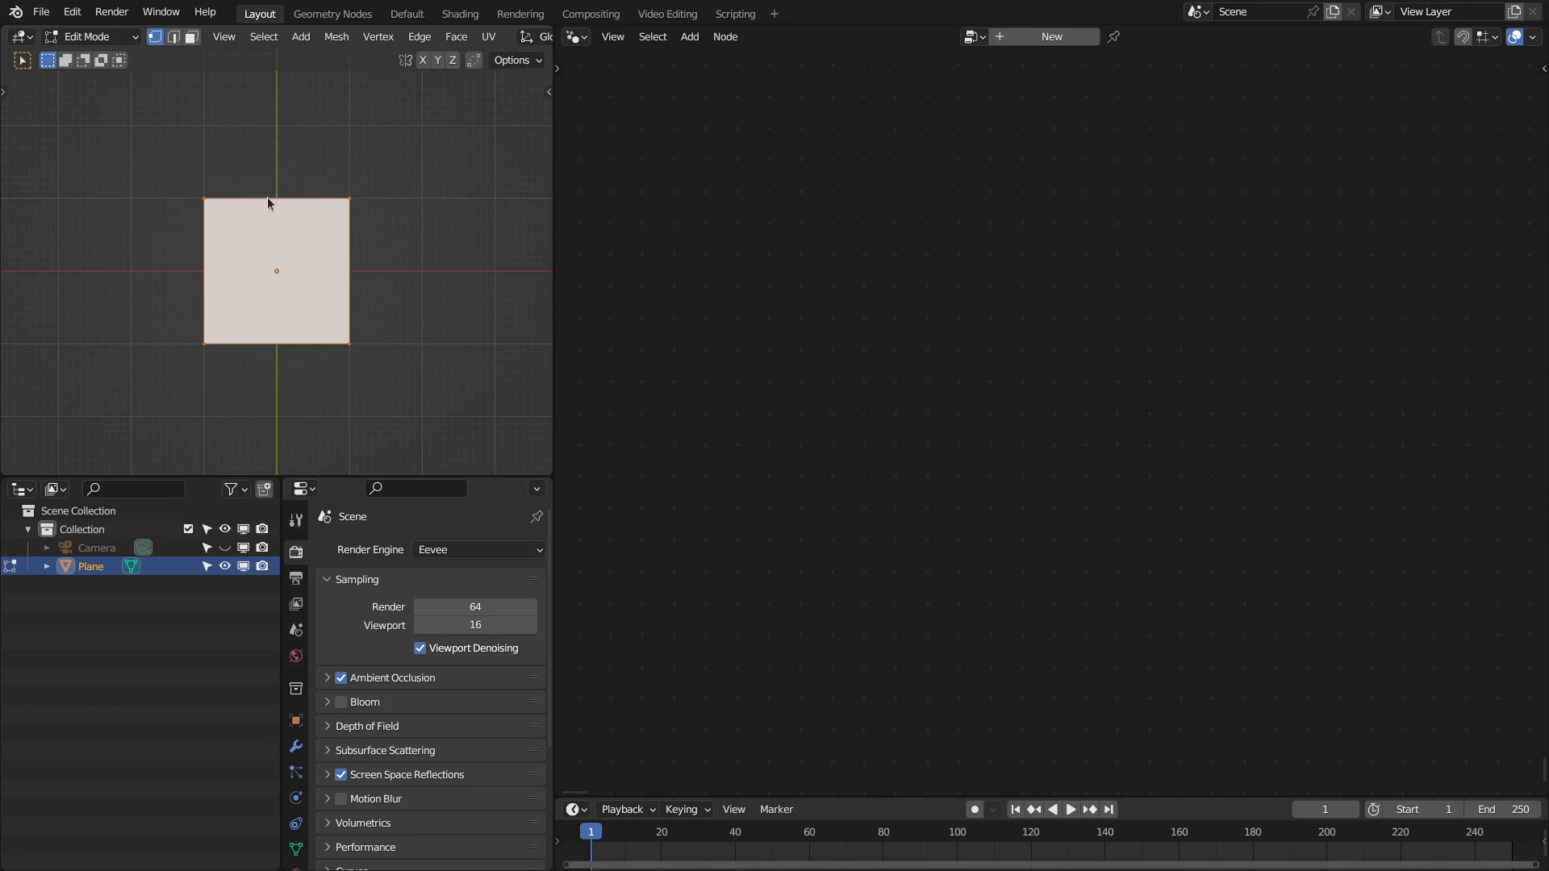
pyautogui.rightClick(268, 197)
pyautogui.click(267, 197)
pyautogui.rightClick(266, 197)
pyautogui.click(266, 197)
pyautogui.hotkey('shift', 'r')
pyautogui.hotkey('shift', 'r')
pyautogui.hotkey('shift', 'r')
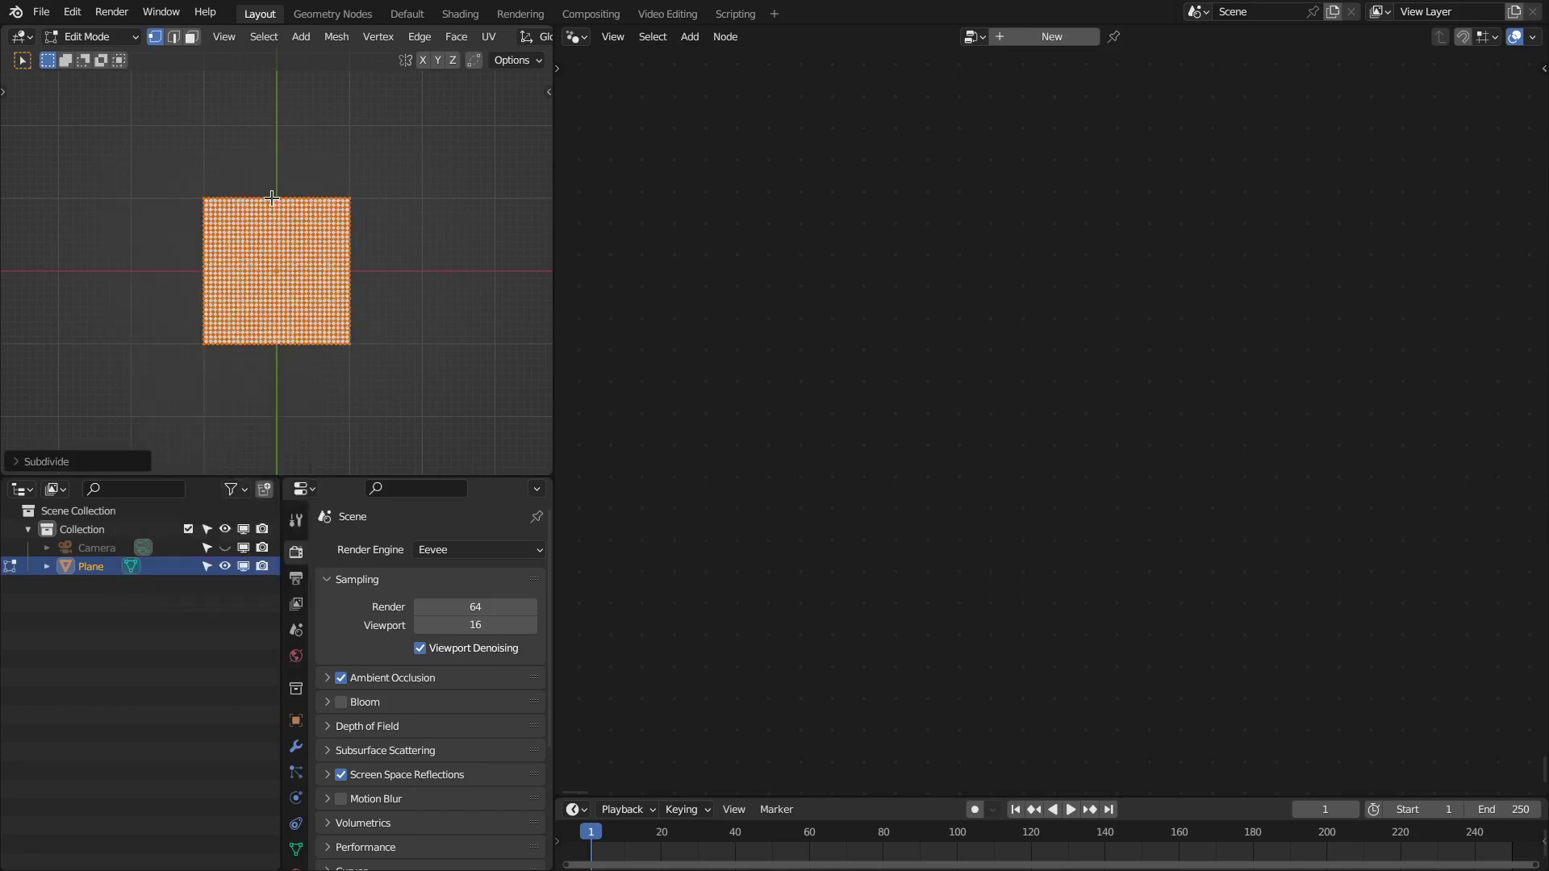
pyautogui.scroll(4, 274, 212)
pyautogui.press('Tab')
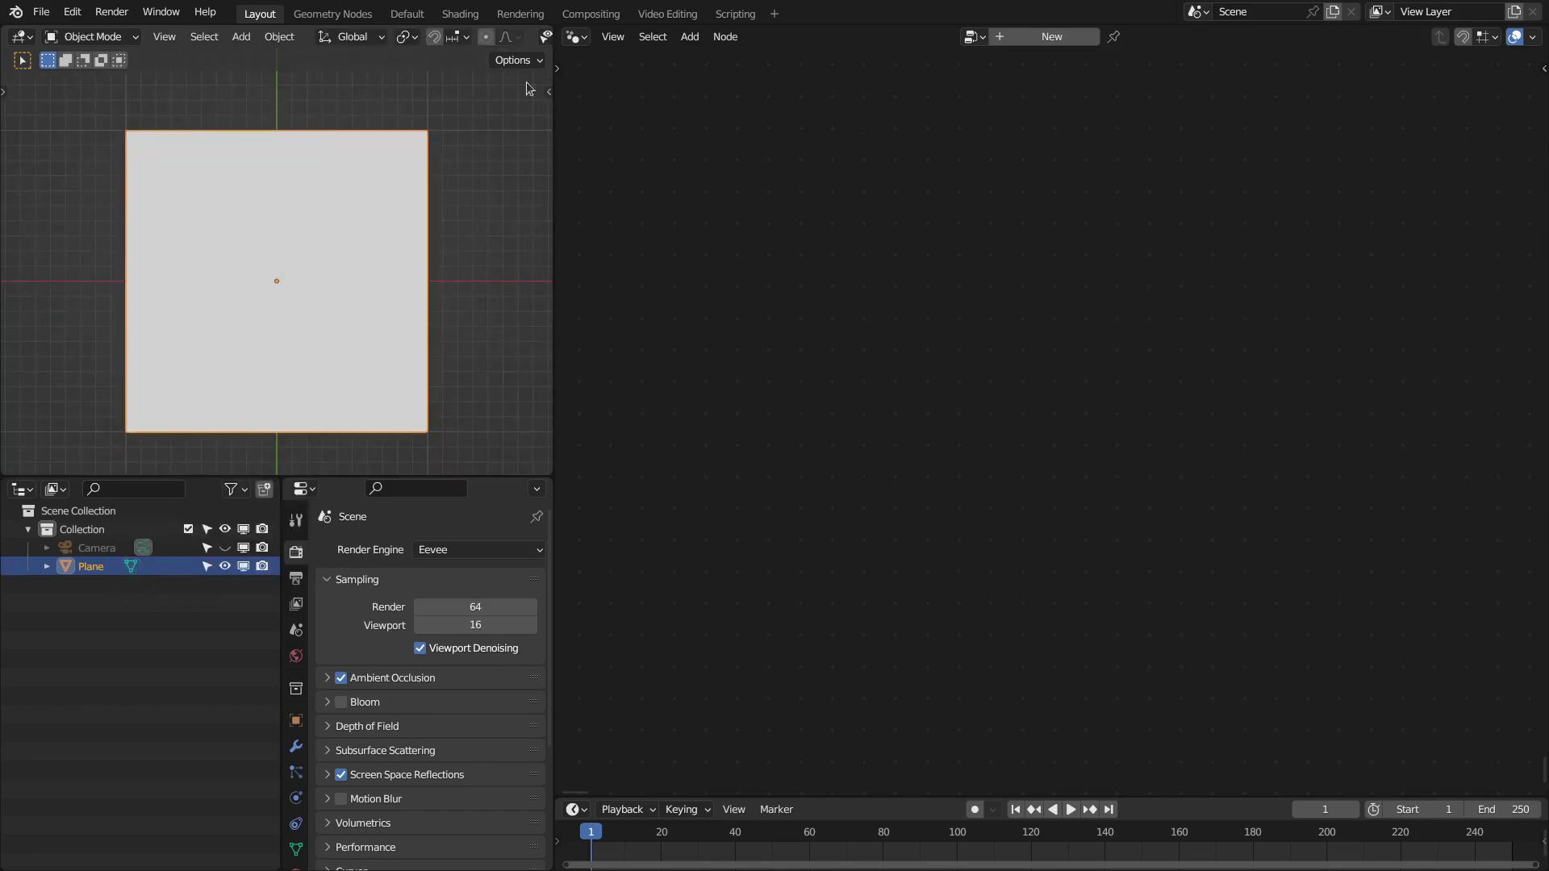
# - Apply the Flowmap_Modifier asset from the KS Tools Flowmap catalog to the plane using the Asset Browser
pyautogui.click(576, 36)
pyautogui.click(1129, 152)
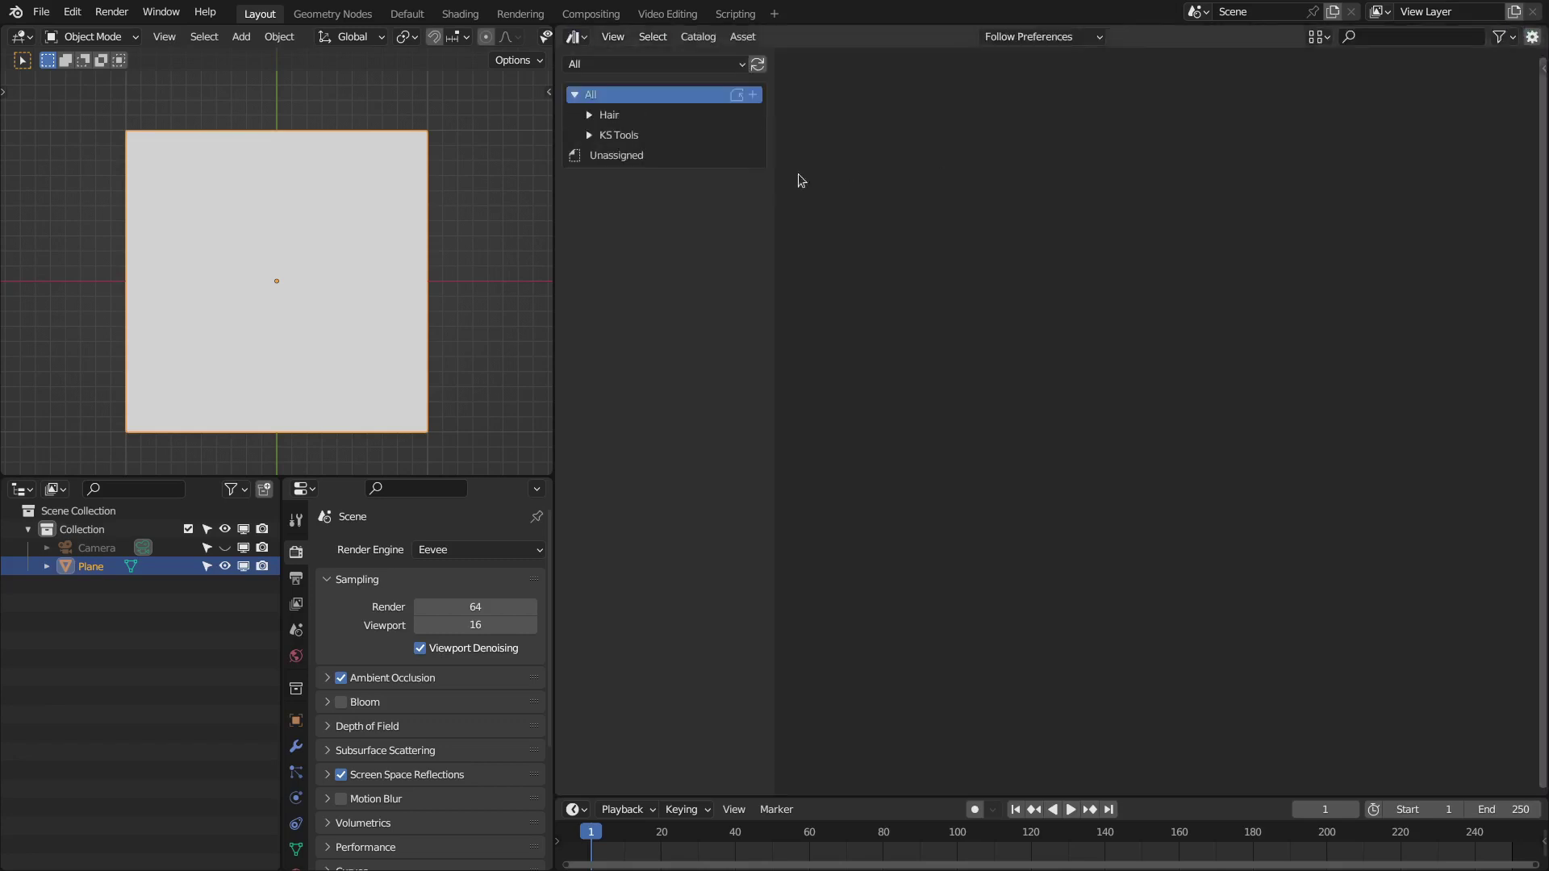
pyautogui.click(613, 132)
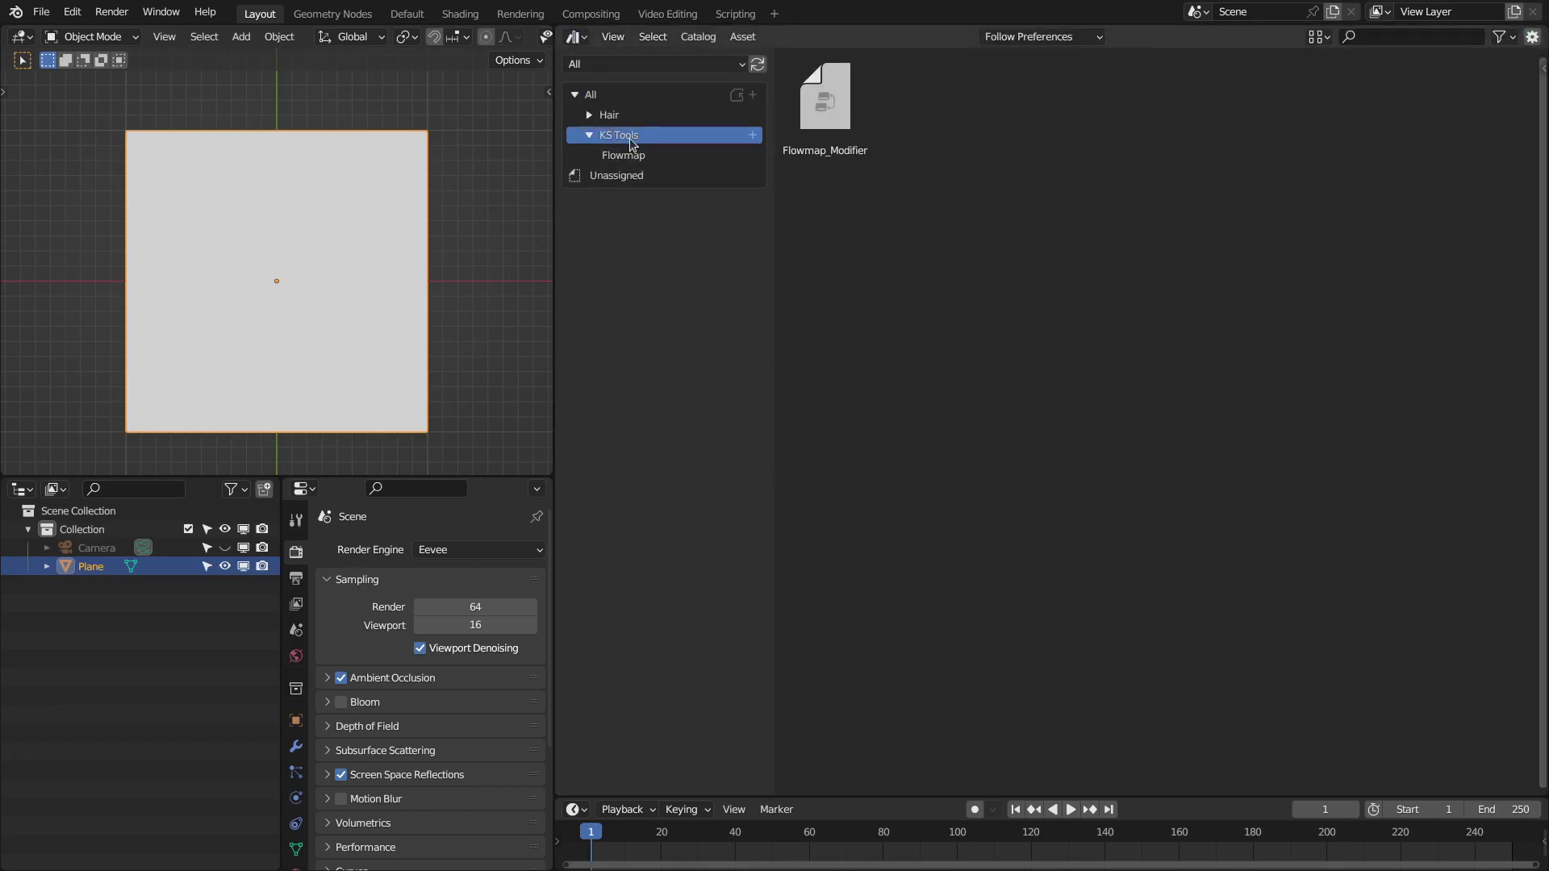
pyautogui.click(642, 155)
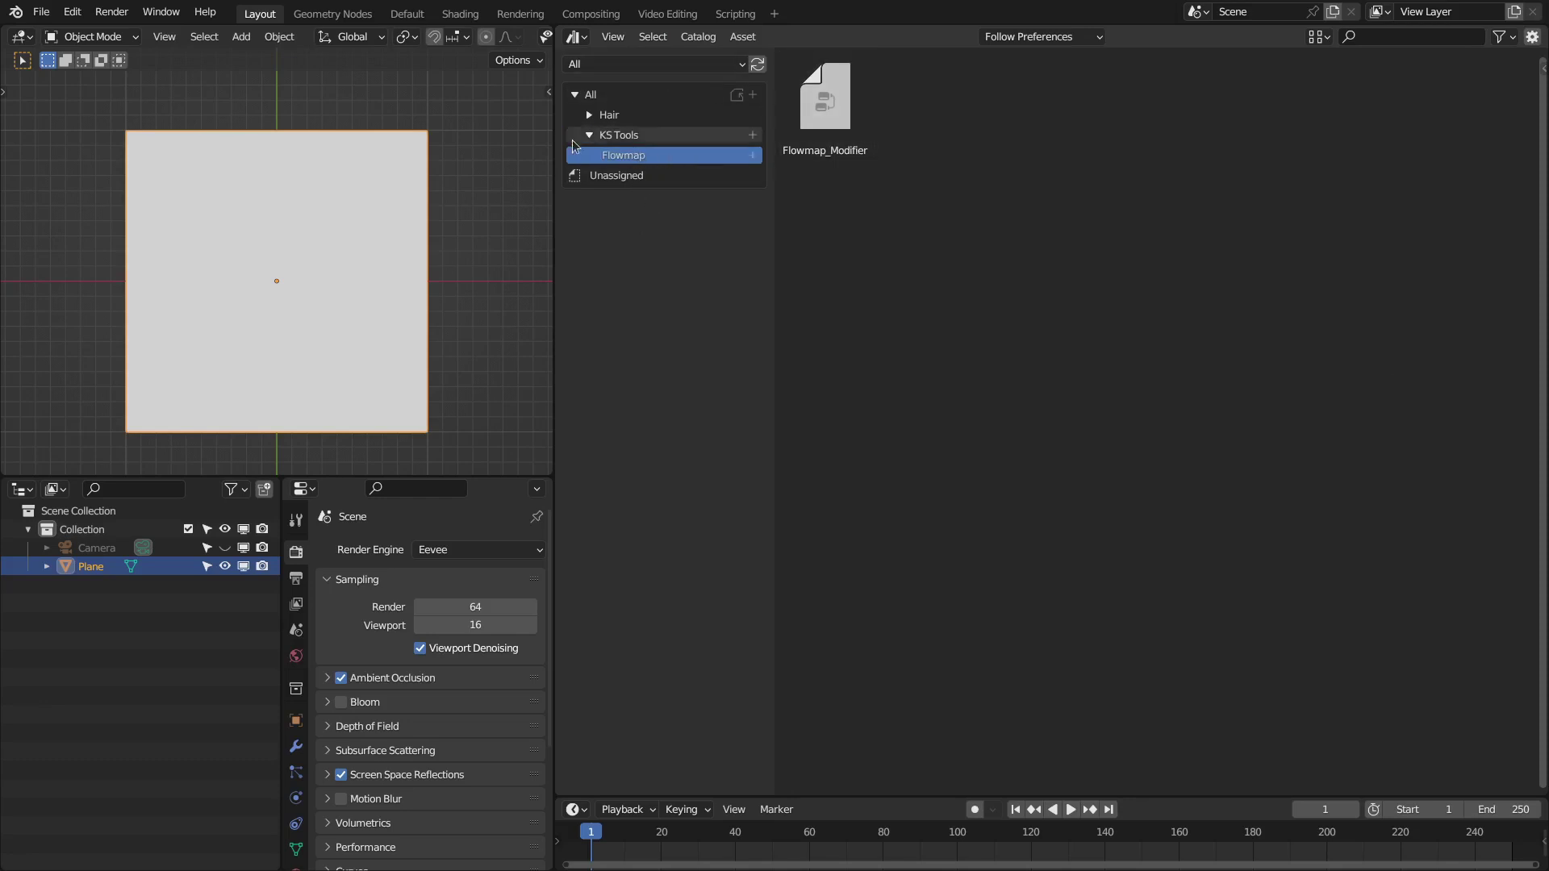
pyautogui.moveTo(829, 125); pyautogui.dragTo(312, 220)
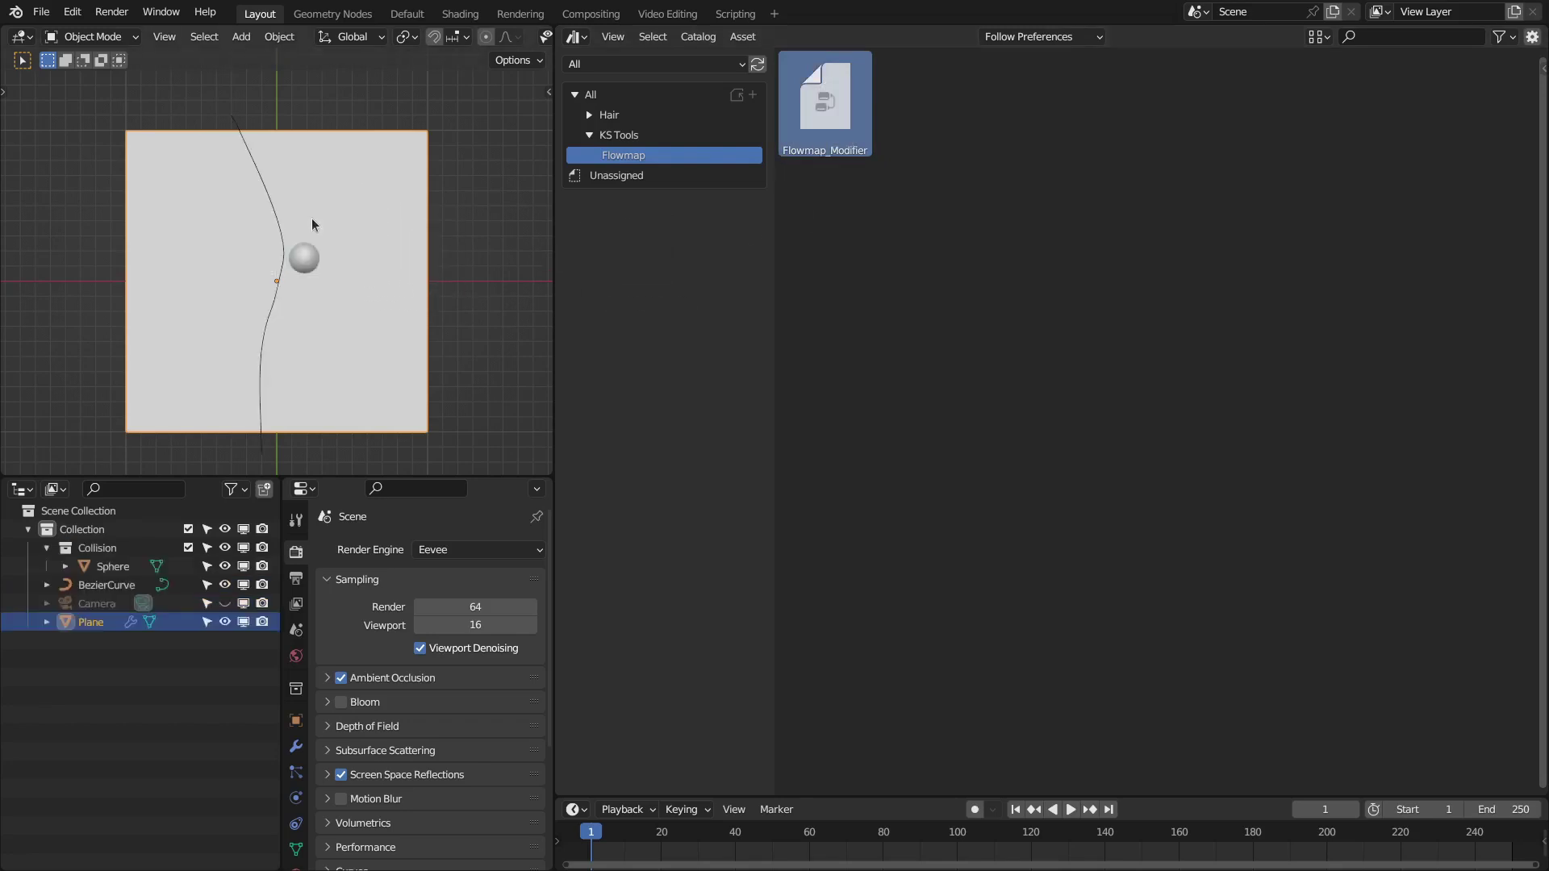
# - Replace the Asset Browser with the plane's modifier settings, widen the 3D viewport and view the waterfall plane from above with playback stopped
pyautogui.moveTo(263, 211); pyautogui.dragTo(339, 235, button='middle')
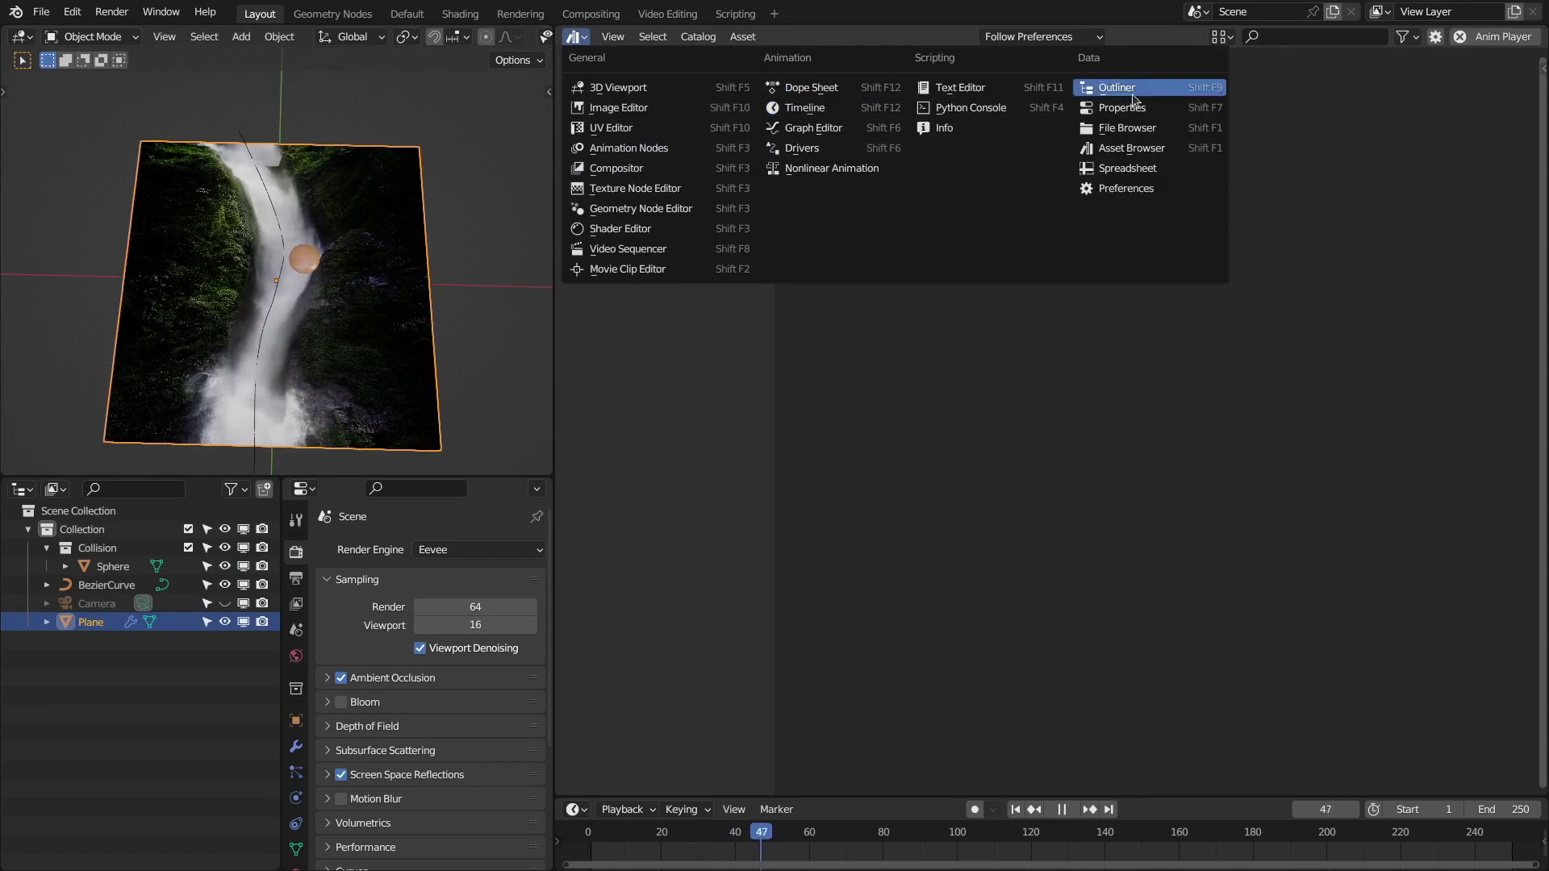
pyautogui.click(1132, 108)
pyautogui.click(569, 293)
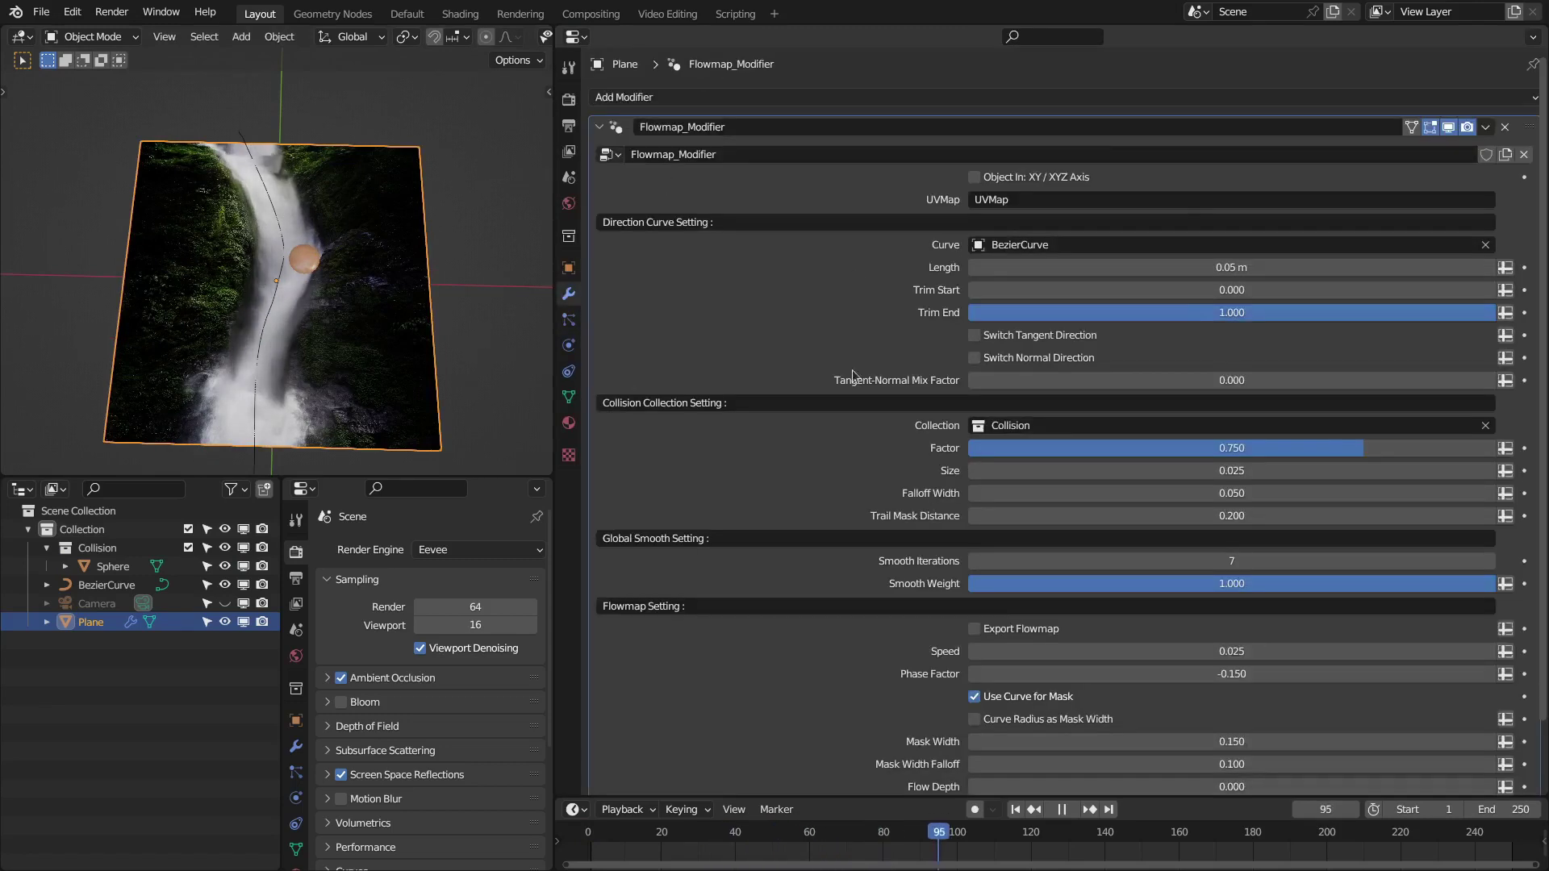
pyautogui.scroll(-2, 613, 339)
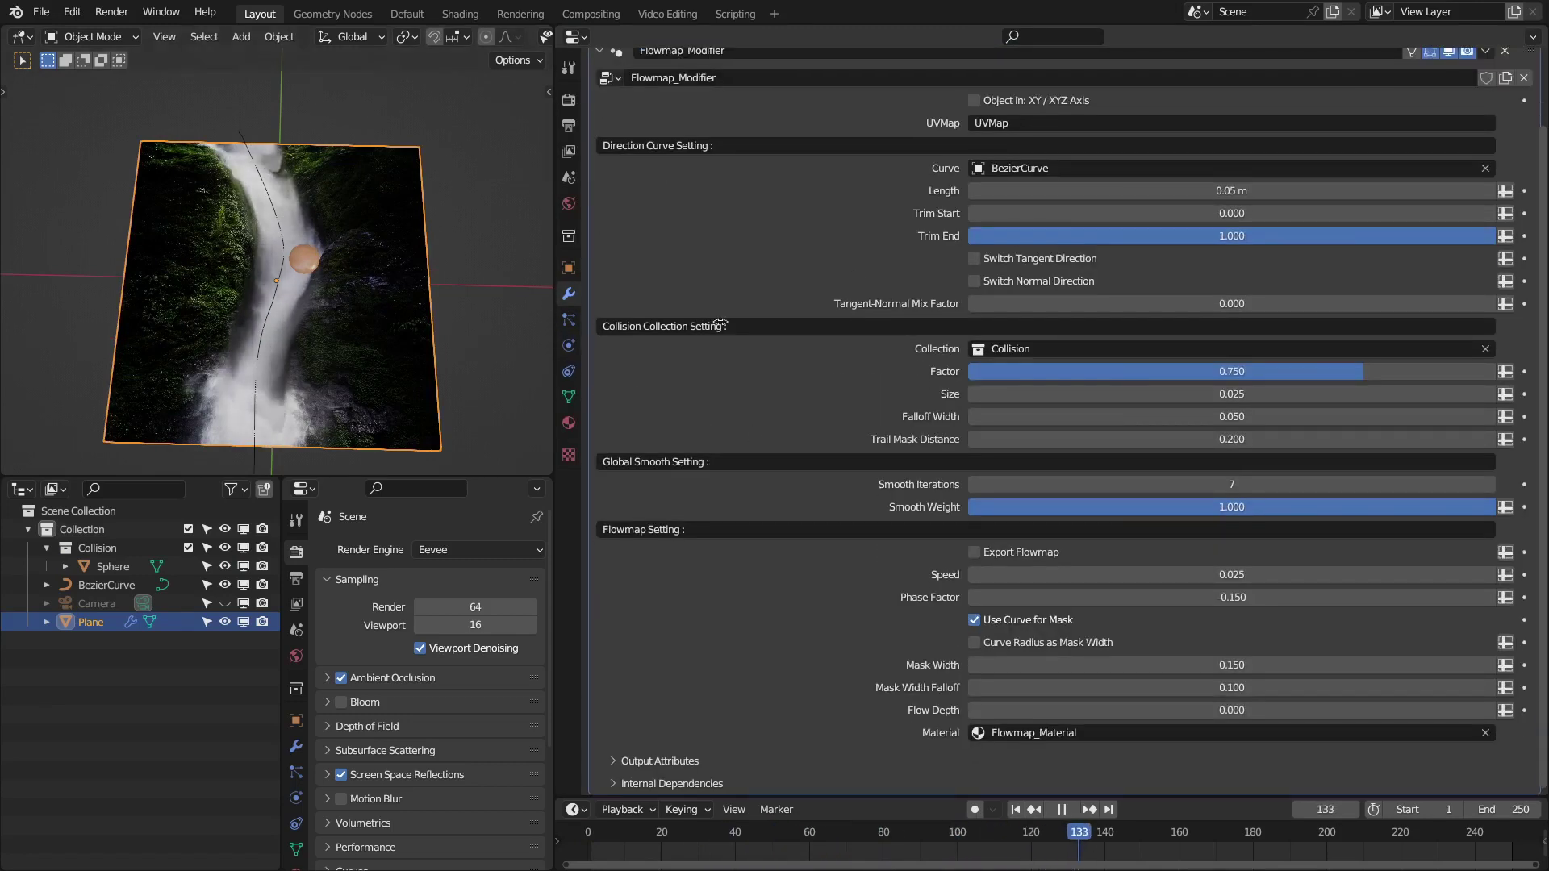
pyautogui.moveTo(554, 322); pyautogui.dragTo(1102, 234)
pyautogui.press('space')
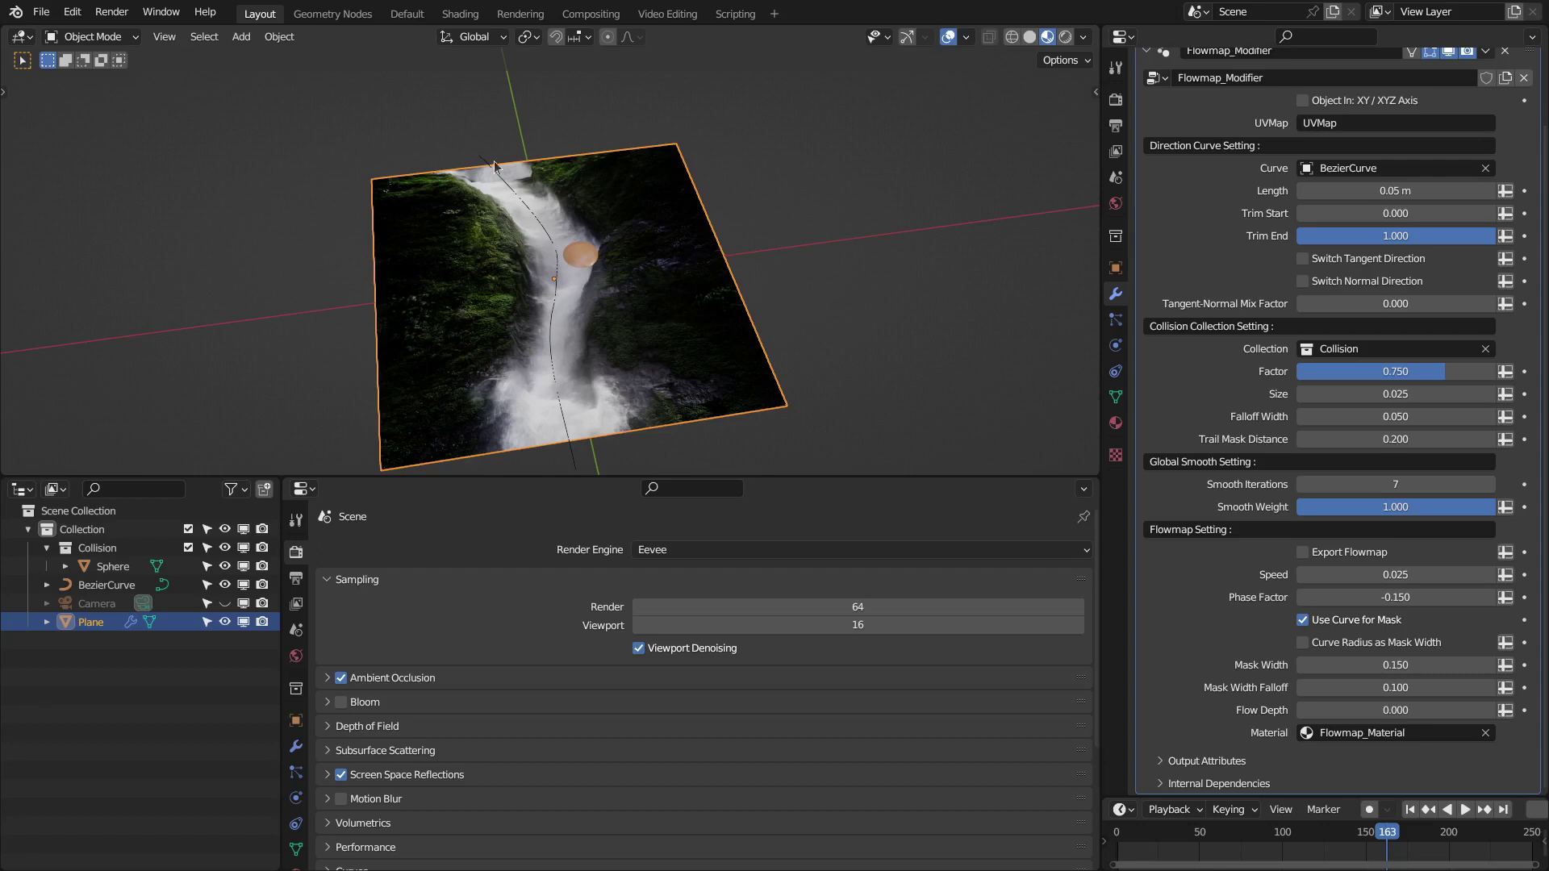
pyautogui.moveTo(495, 166); pyautogui.dragTo(532, 295, button='middle')
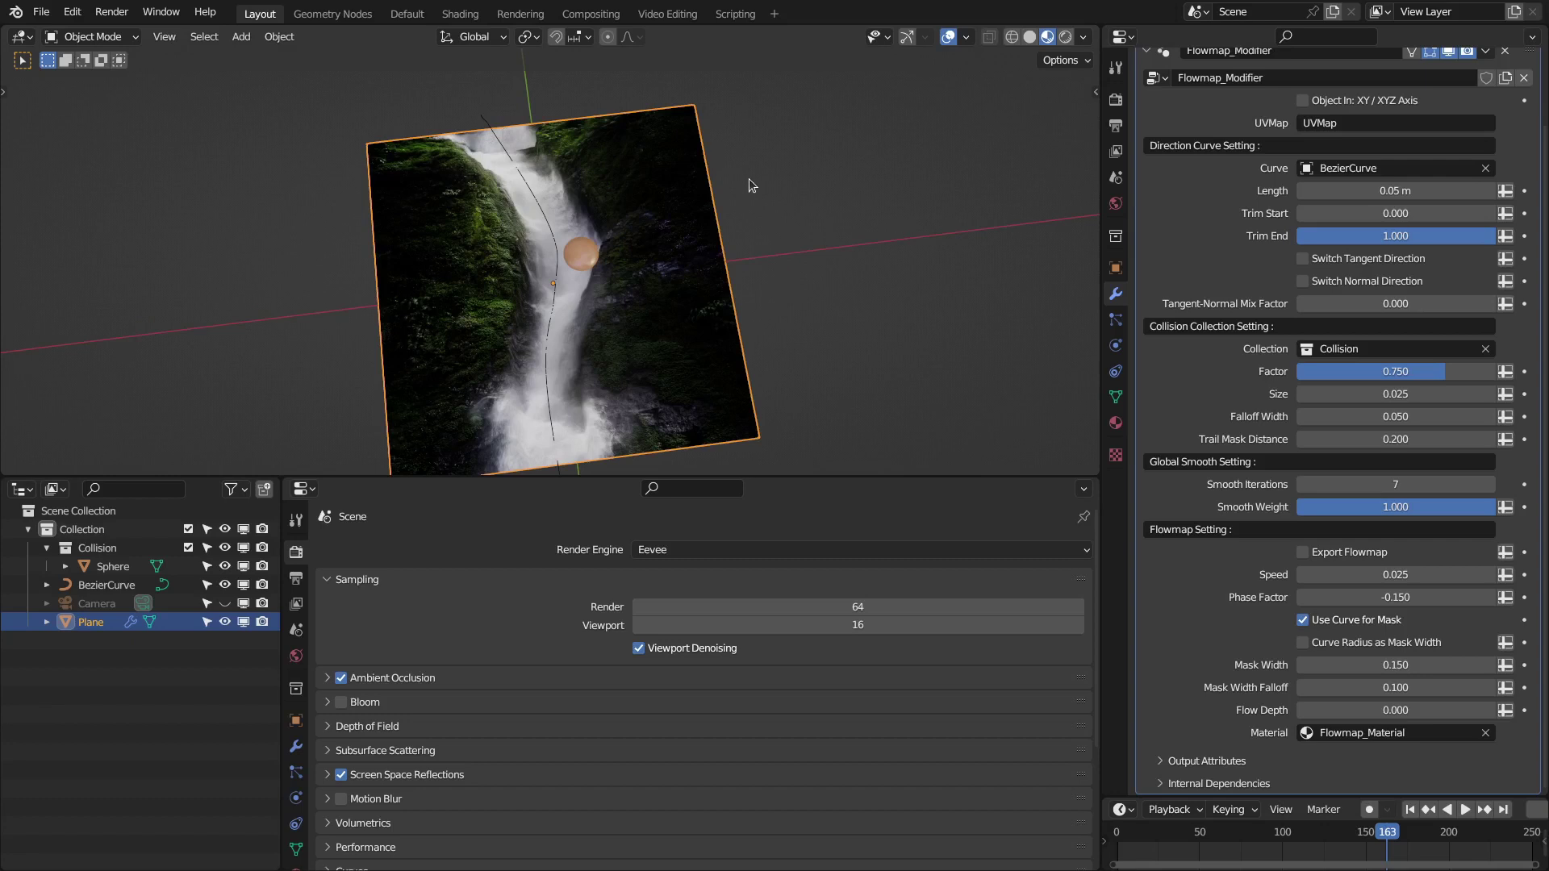
pyautogui.press('KP_7')
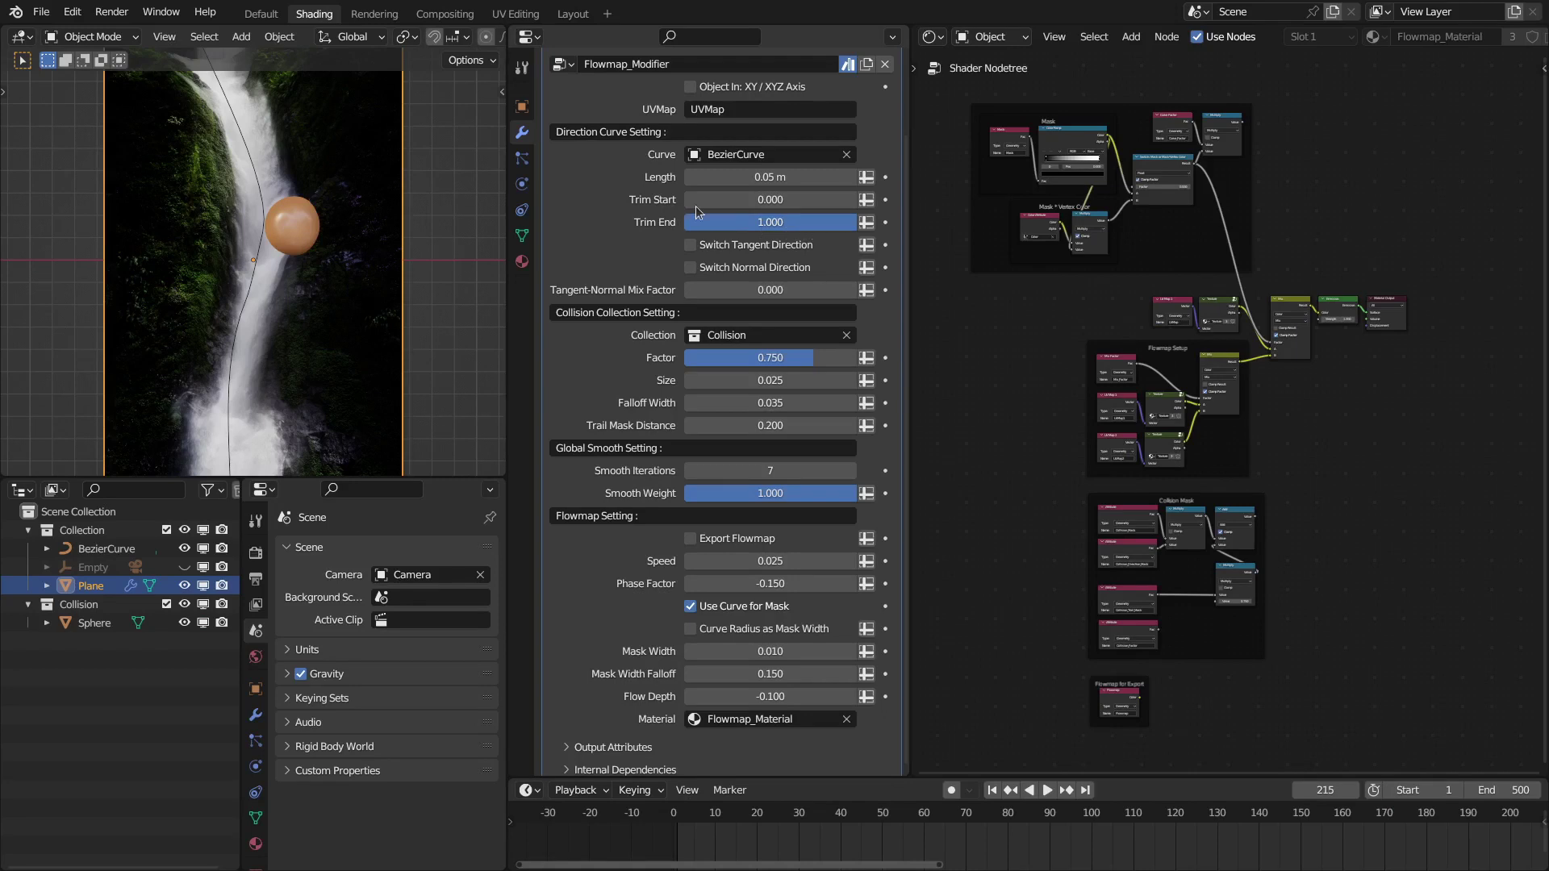
# - Clear the Collision collection from the Flowmap_Modifier and bring Trim End back to 1.000
pyautogui.scroll(-1, 339, 184)
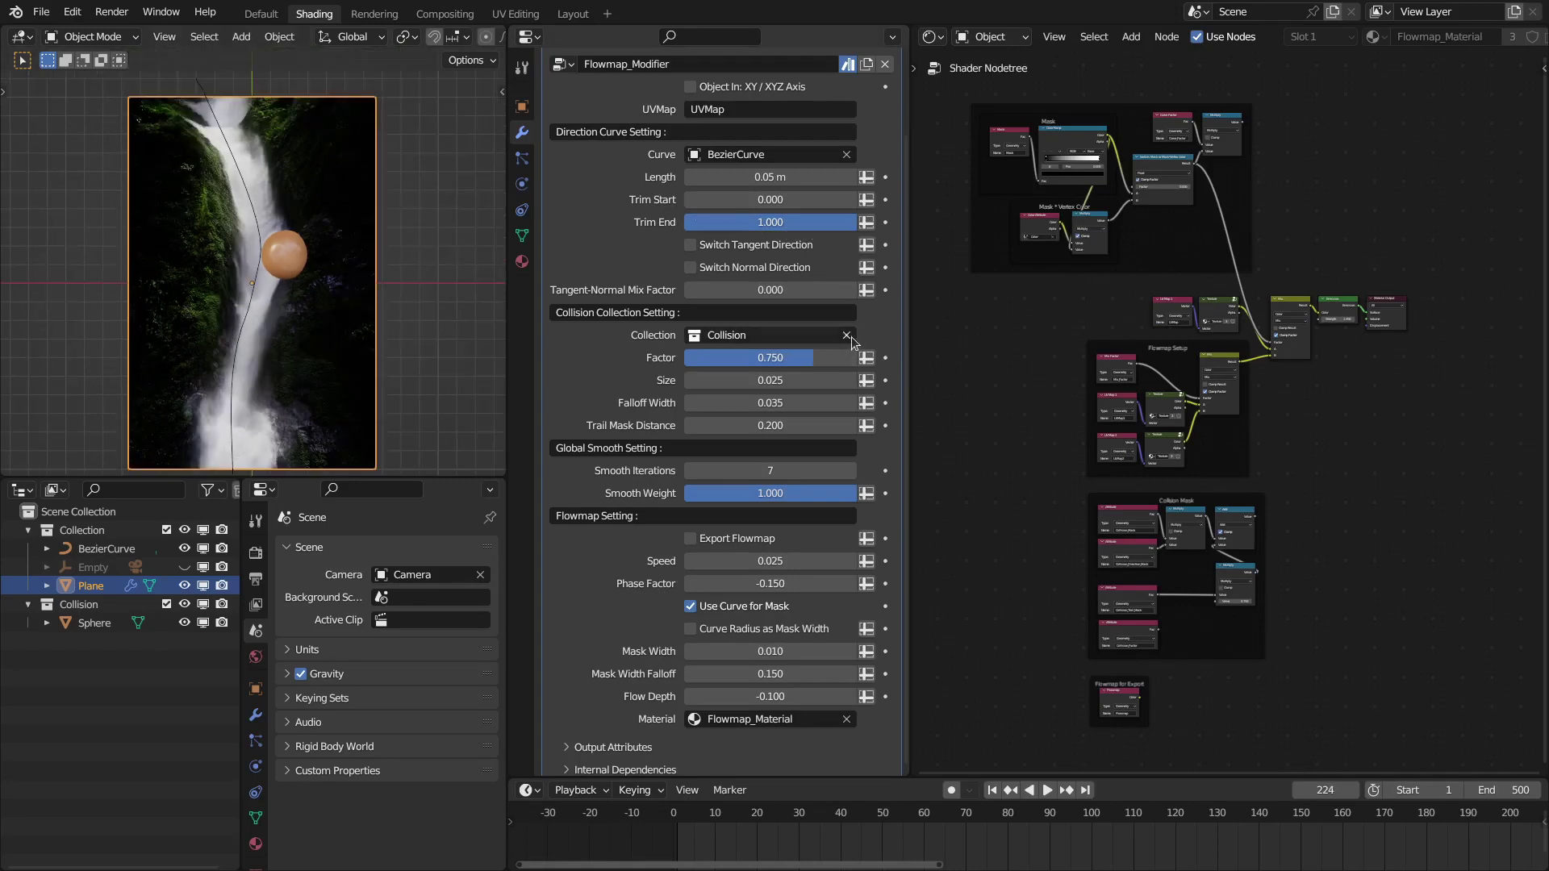
pyautogui.click(847, 334)
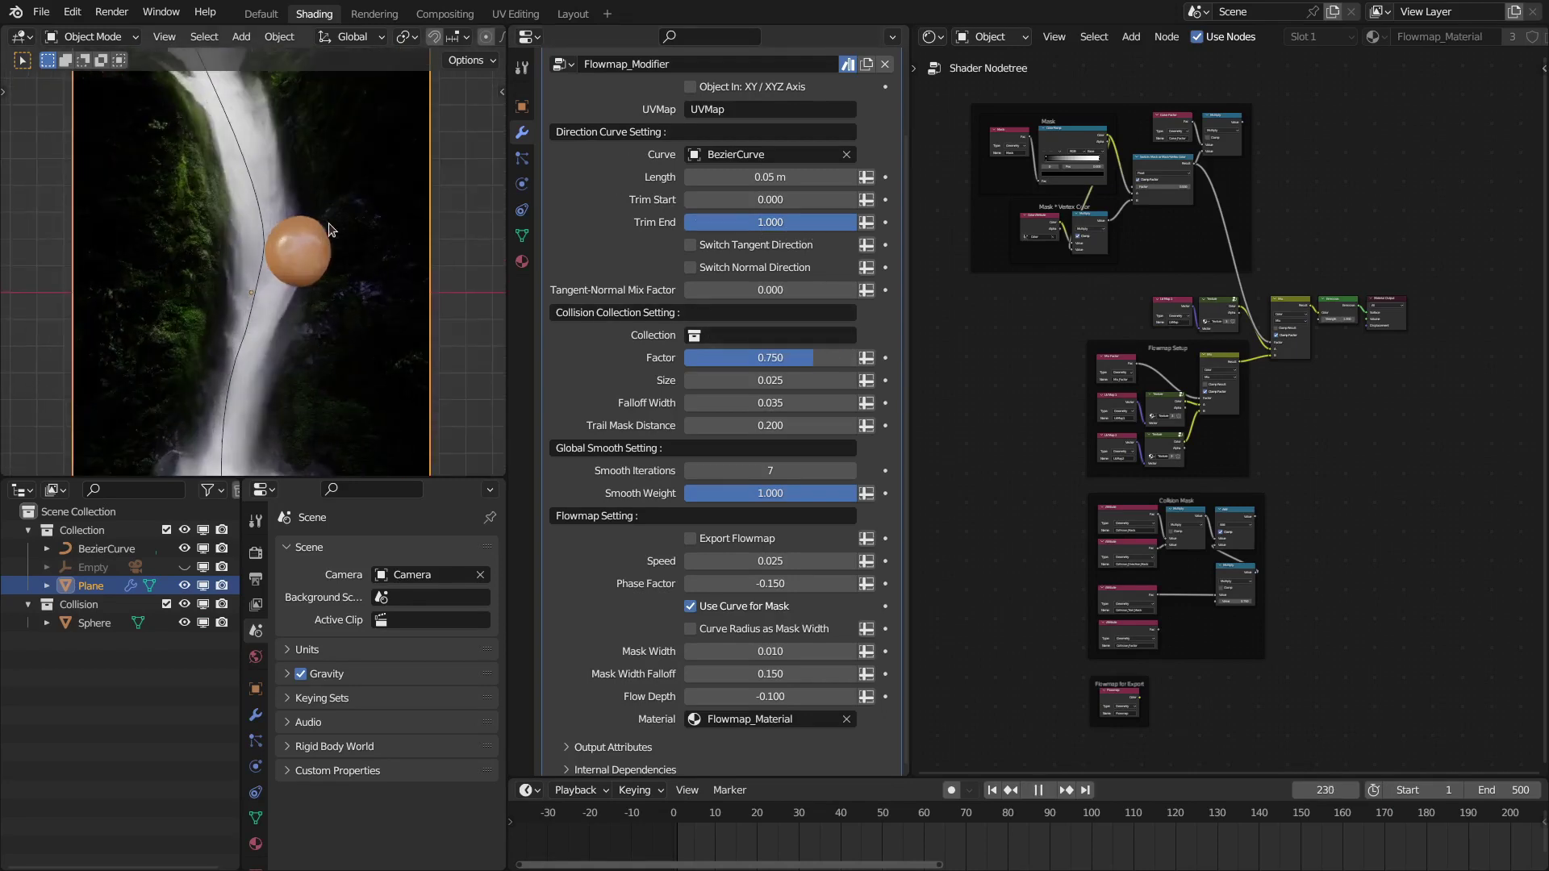
pyautogui.moveTo(767, 222); pyautogui.dragTo(856, 222)
pyautogui.press('space')
# - Preview the Curve Factor attribute on the plane by feeding its node into the Emission shader
pyautogui.scroll(5, 1126, 208)
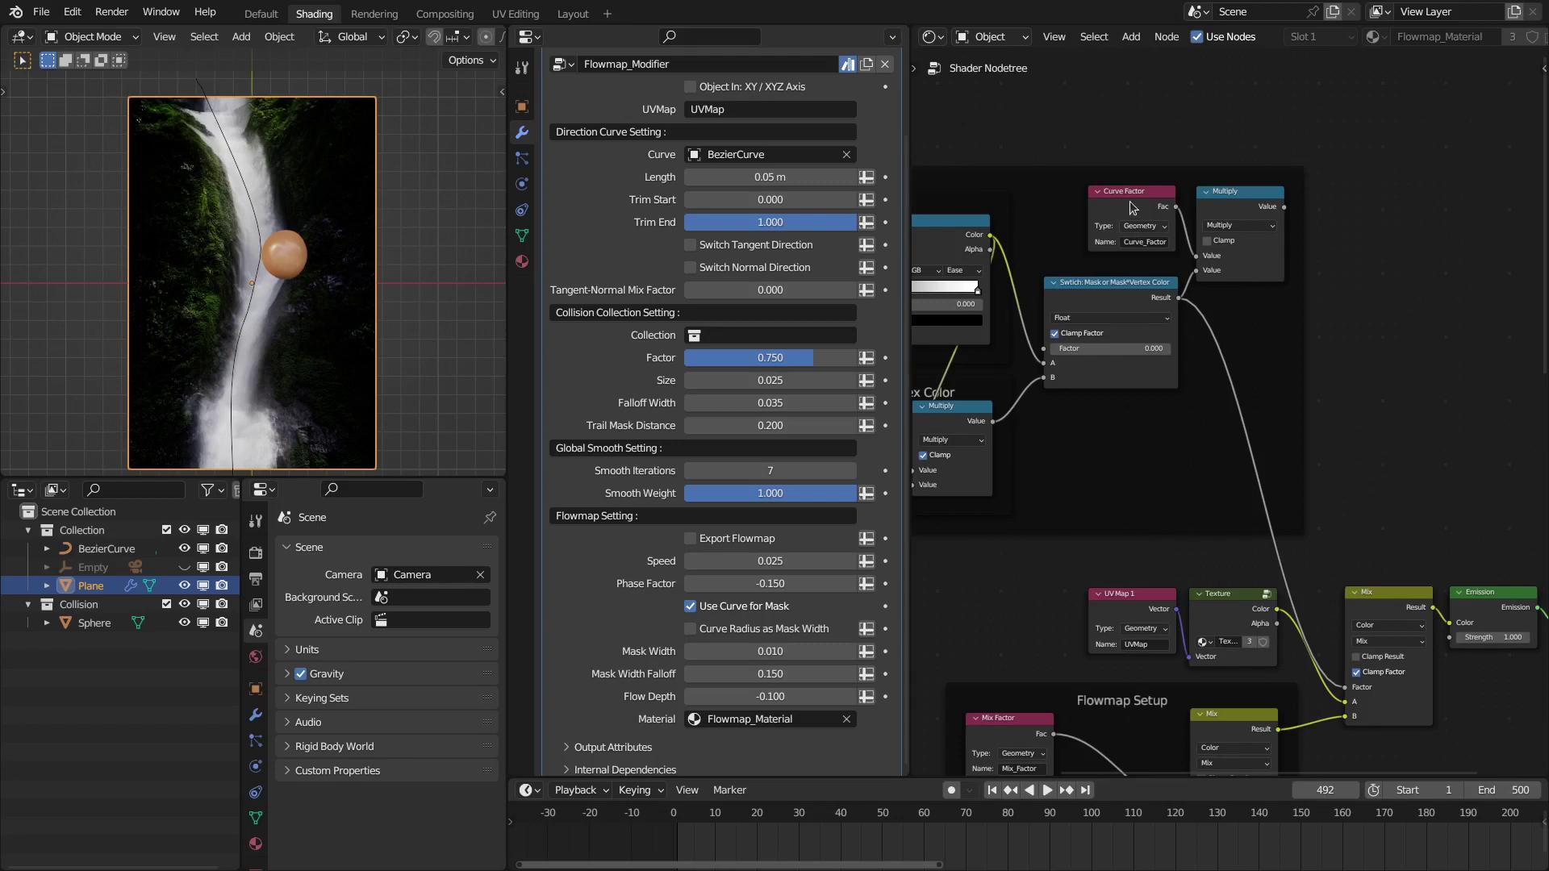
pyautogui.scroll(-2, 1238, 262)
pyautogui.moveTo(1237, 261); pyautogui.dragTo(1217, 196, button='middle')
pyautogui.scroll(1, 1193, 176)
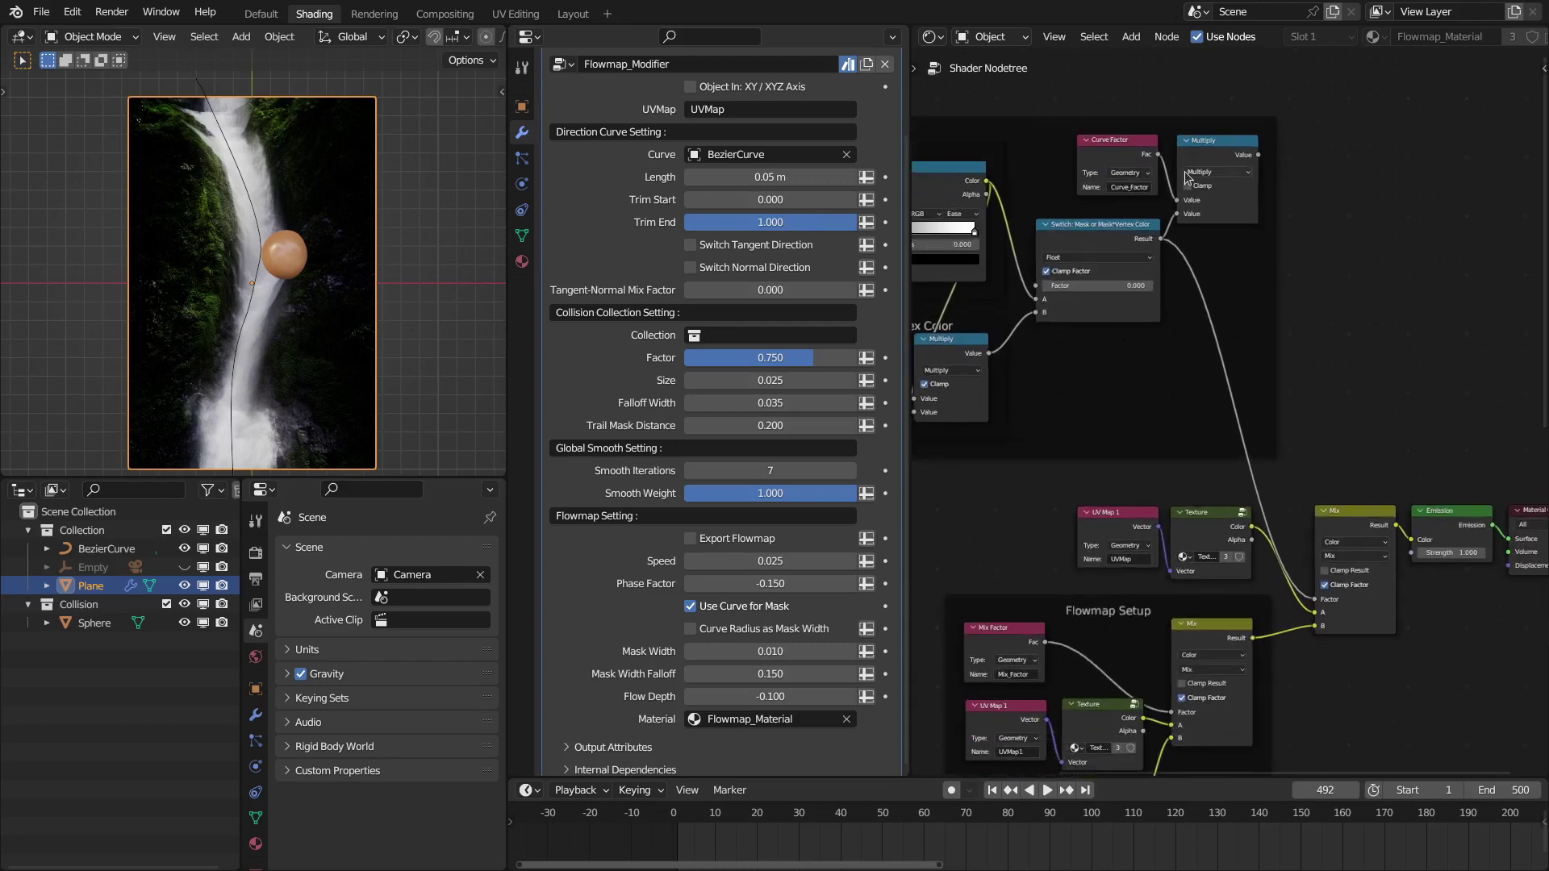
pyautogui.keyDown('ctrl'); pyautogui.keyDown('shift'); pyautogui.click(1112, 156); pyautogui.keyUp('shift'); pyautogui.keyUp('ctrl')
pyautogui.scroll(-3, 1142, 264)
pyautogui.moveTo(1142, 264); pyautogui.dragTo(1231, 301, button='middle')
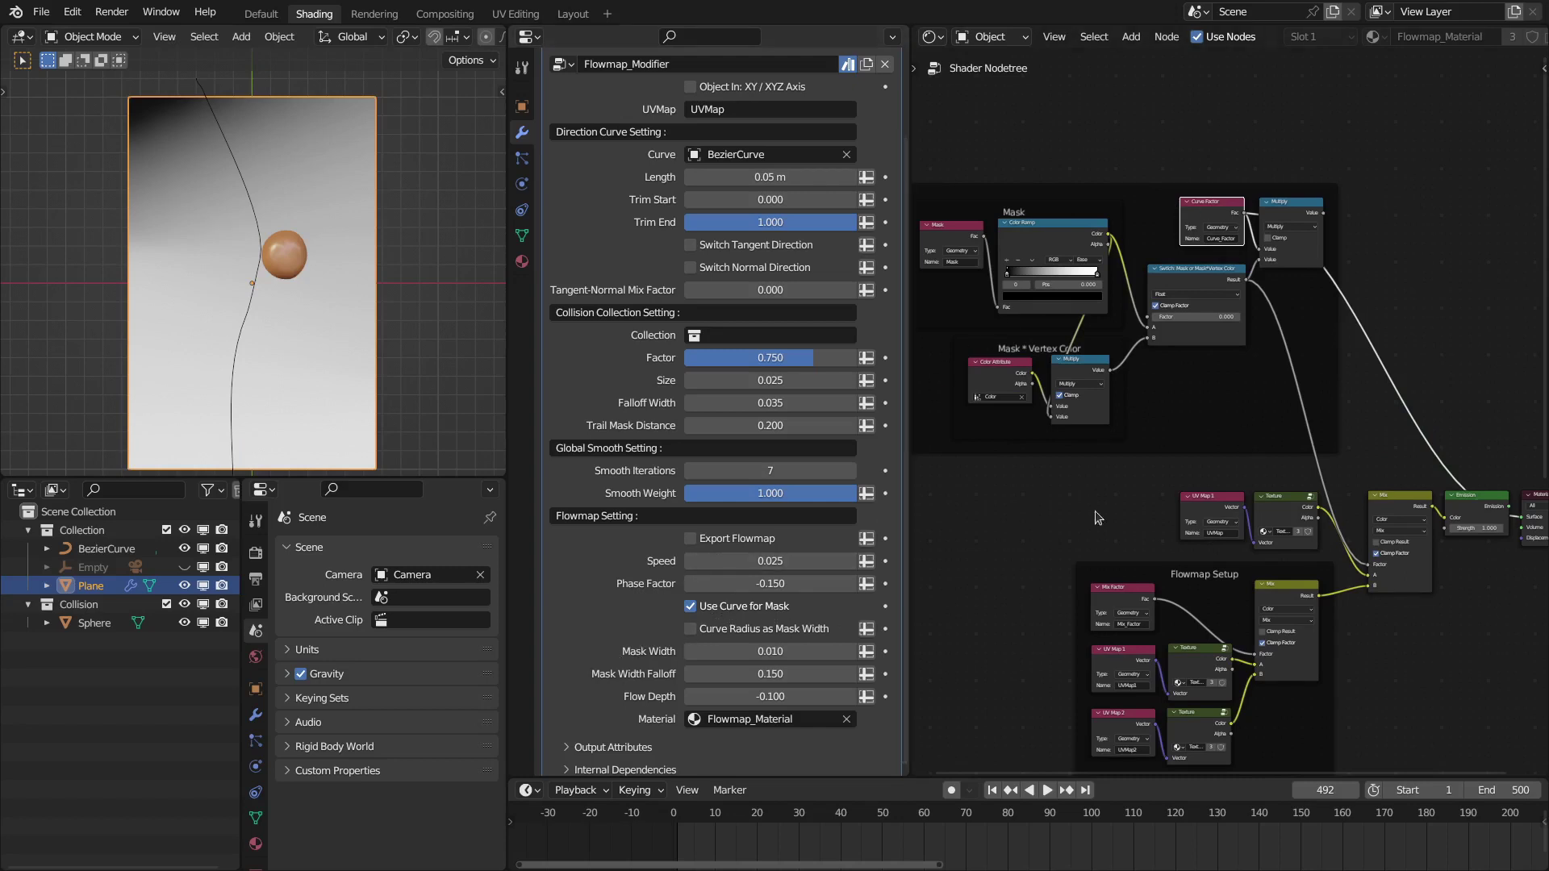
# - Preview the Multiply node that combines Curve Factor with the switched mask on the plane
pyautogui.scroll(1, 1332, 239)
pyautogui.moveTo(1332, 239); pyautogui.dragTo(1349, 210, button='middle')
pyautogui.keyDown('ctrl'); pyautogui.keyDown('shift'); pyautogui.click(1303, 179); pyautogui.keyUp('shift'); pyautogui.keyUp('ctrl')
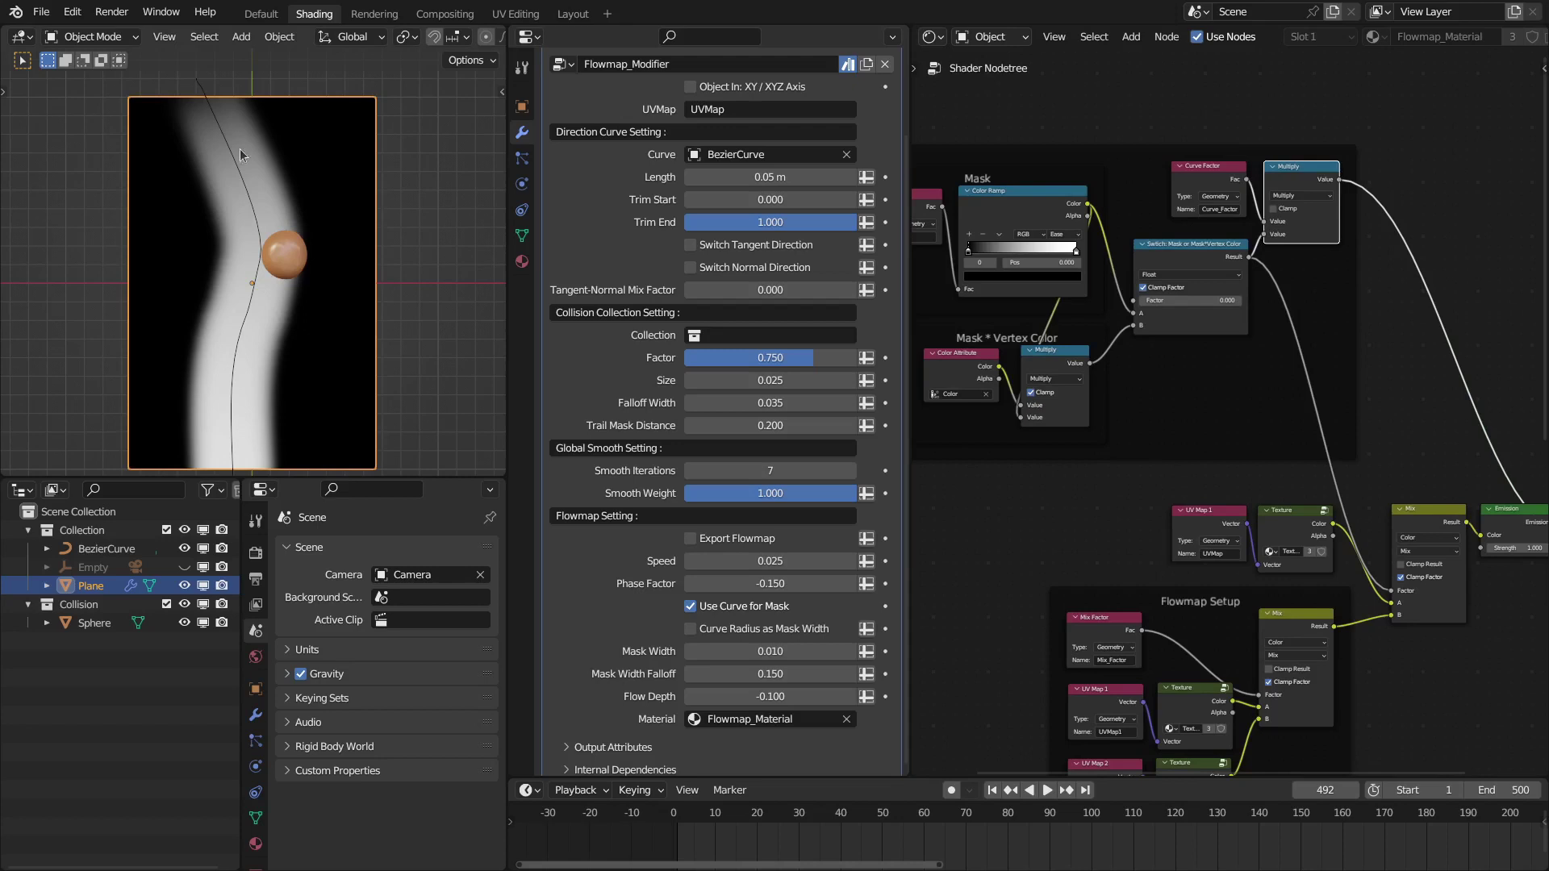
pyautogui.moveTo(714, 202)
pyautogui.mouseDown()
pyautogui.moveTo(883, 202)
pyautogui.moveTo(702, 202)
pyautogui.mouseUp()
pyautogui.moveTo(811, 222)
pyautogui.mouseDown()
pyautogui.moveTo(638, 223)
pyautogui.moveTo(822, 230)
pyautogui.mouseUp()
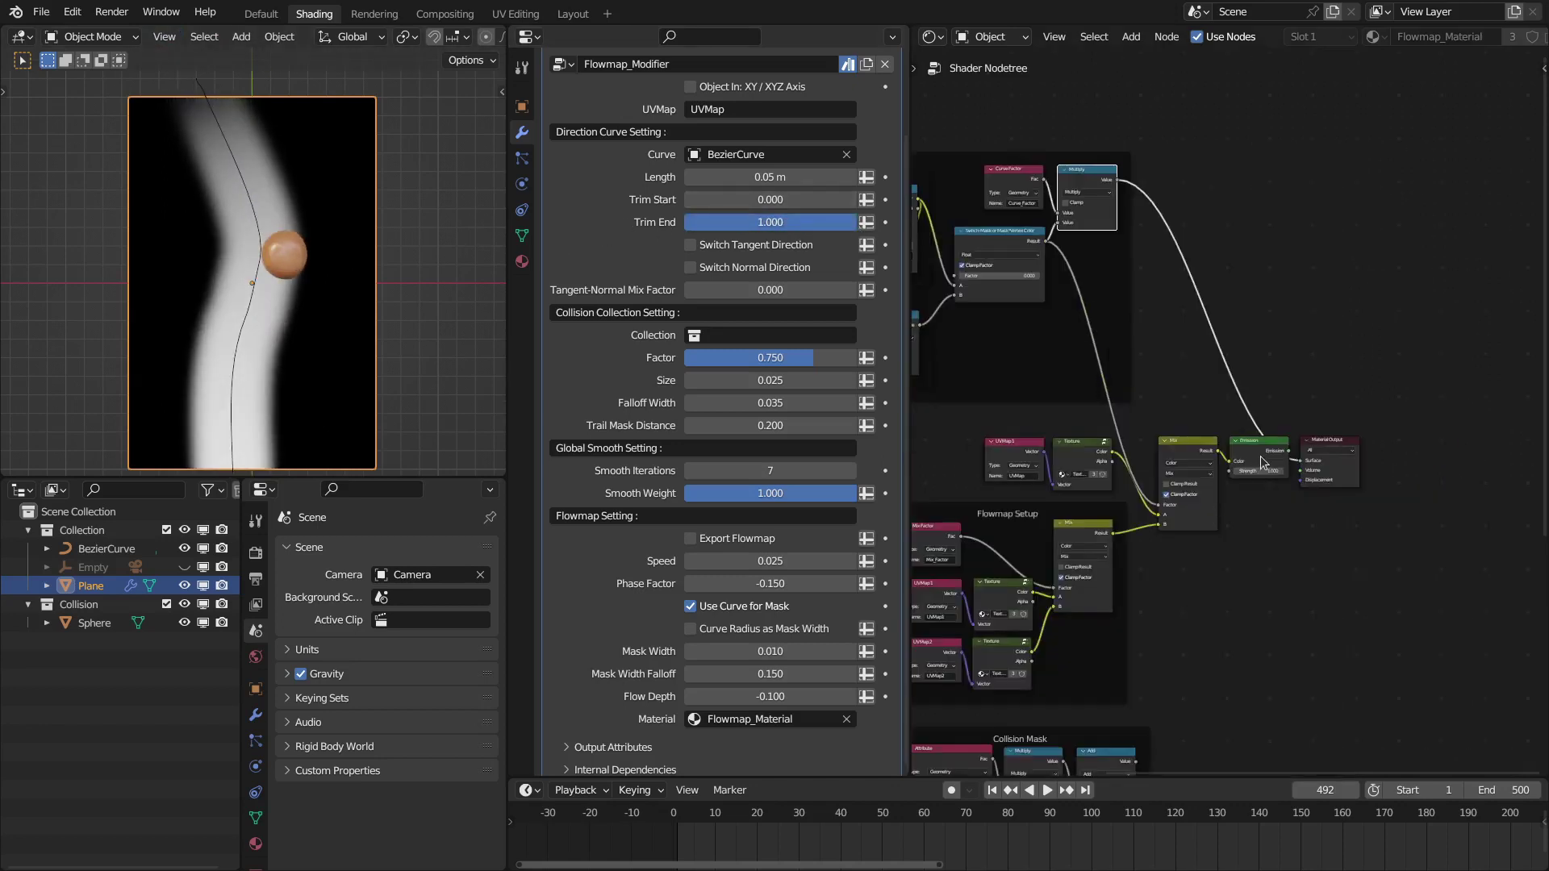
# - Reconnect the Emission shader to the Material Output to display the full waterfall material
pyautogui.keyDown('ctrl'); pyautogui.keyDown('shift'); pyautogui.click(1260, 435); pyautogui.keyUp('shift'); pyautogui.keyUp('ctrl')
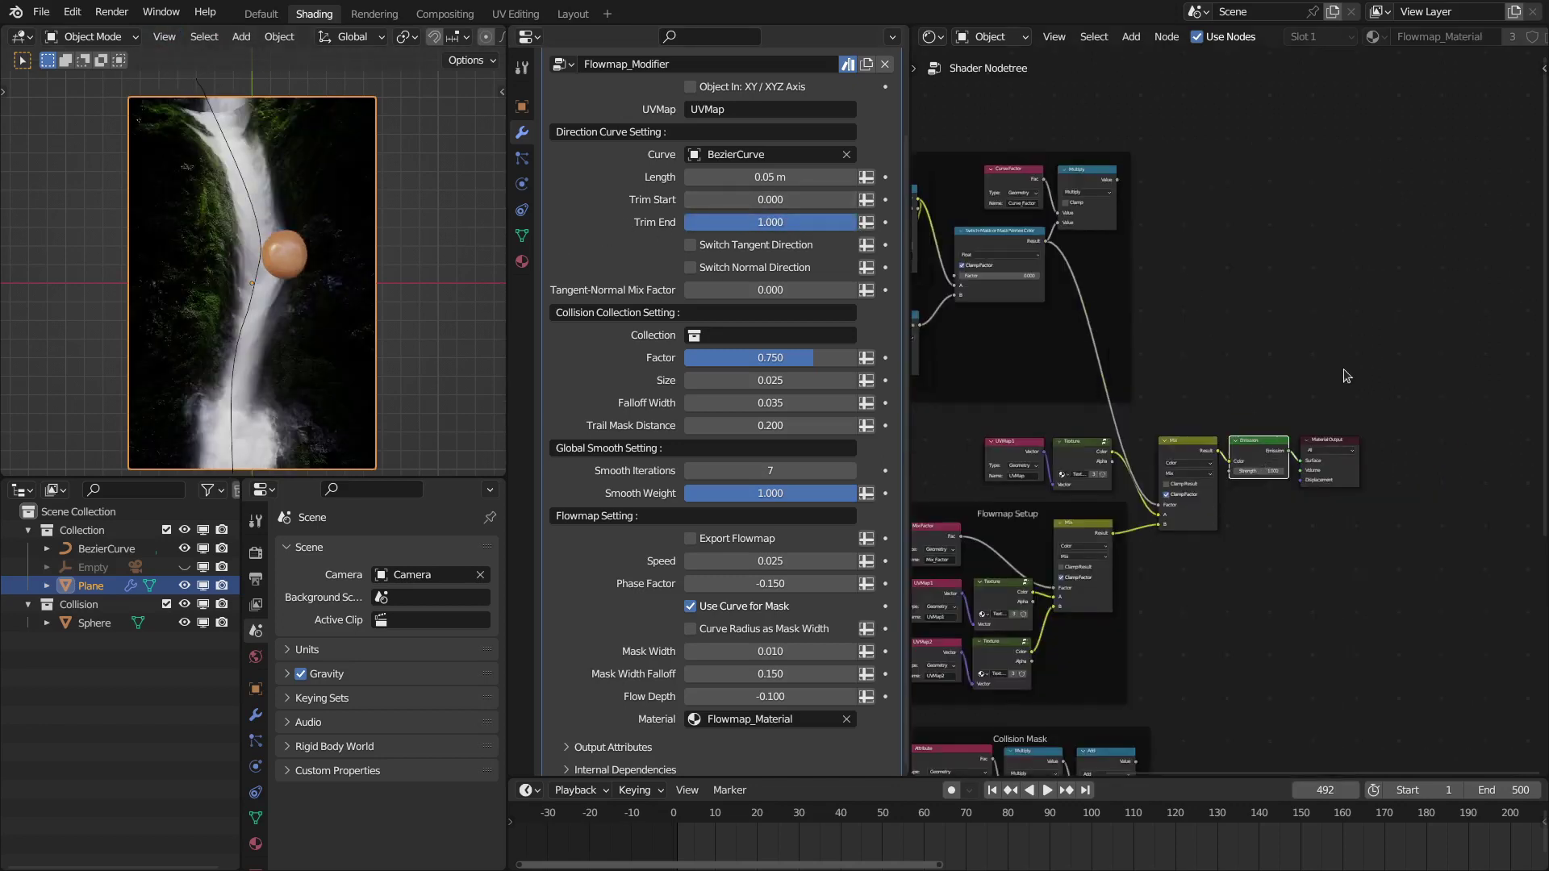
pyautogui.moveTo(1345, 368); pyautogui.dragTo(1349, 326, button='middle')
pyautogui.moveTo(1128, 290); pyautogui.dragTo(1207, 251, button='middle')
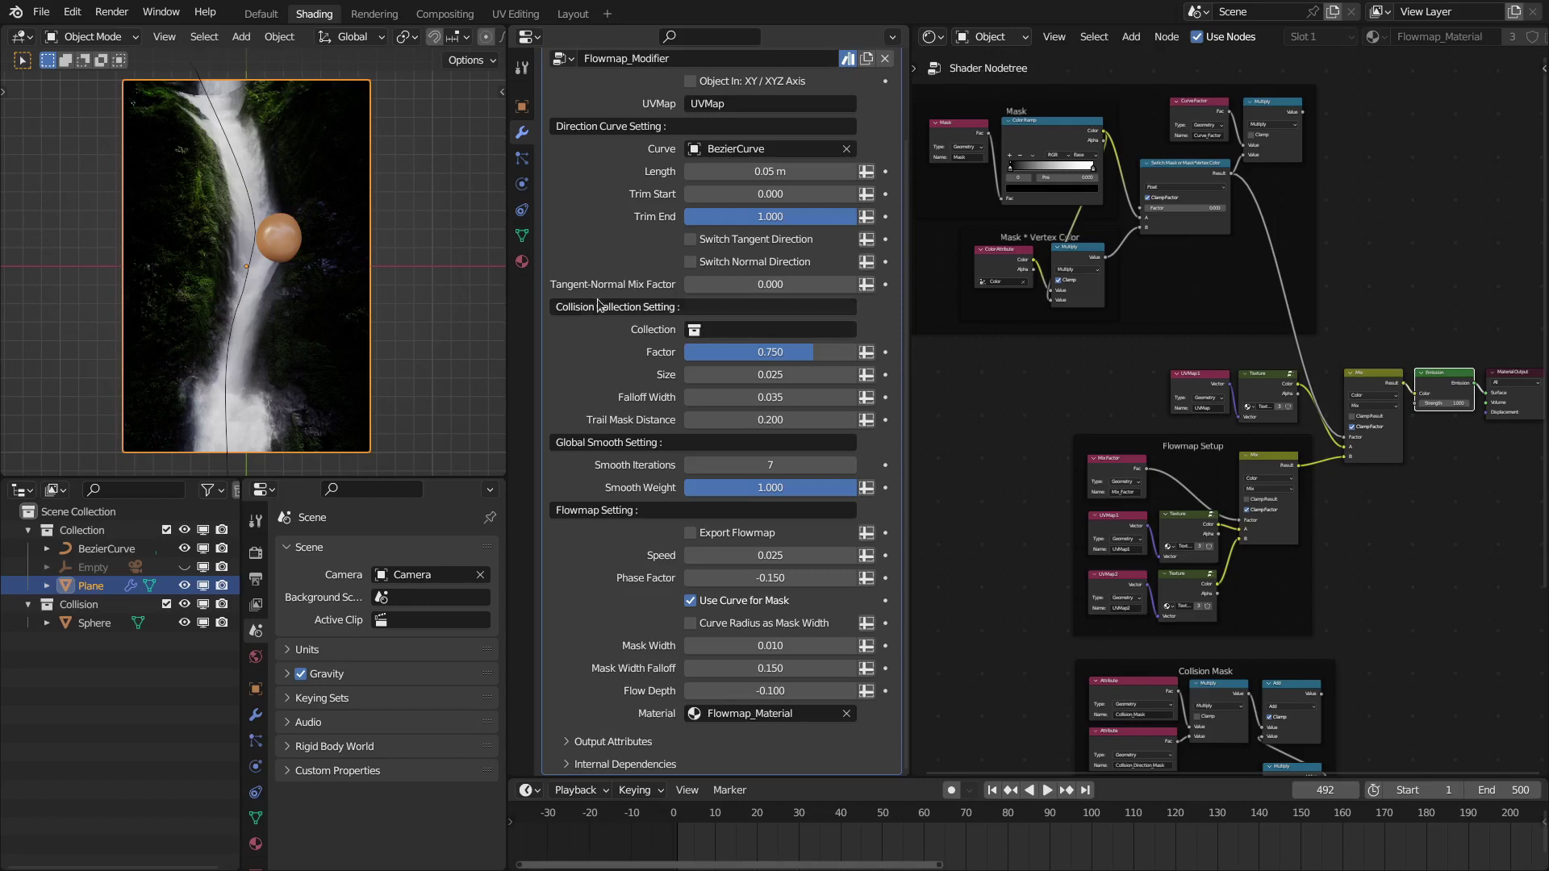
# - Assign the Collision collection to the Flowmap_Modifier's Collision Collection setting
pyautogui.click(83, 605)
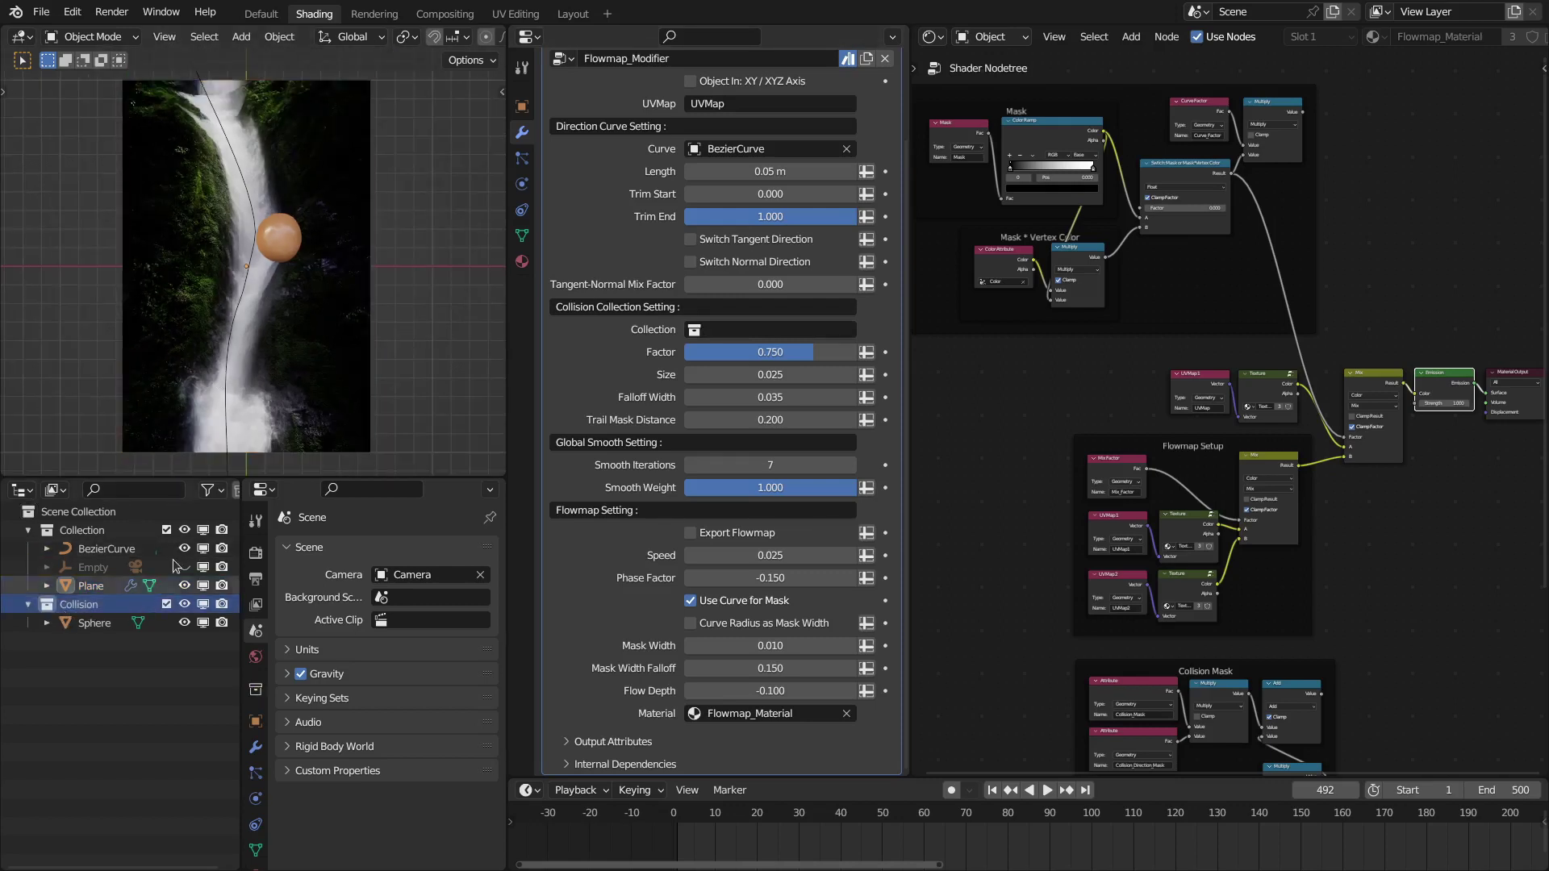
pyautogui.click(740, 329)
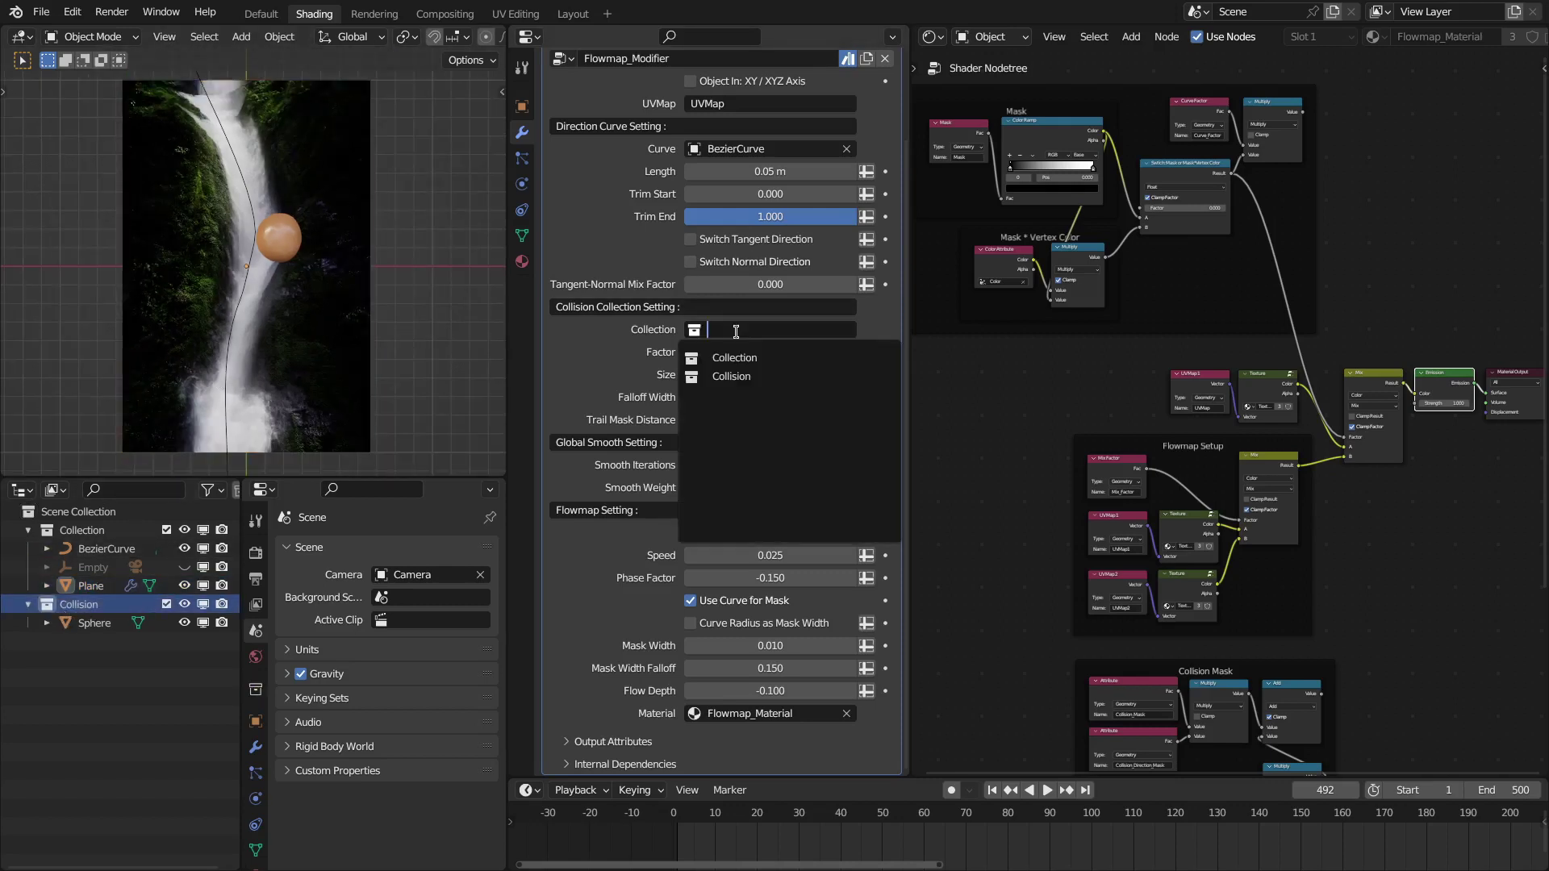
pyautogui.click(732, 377)
# - Play the animation to examine the water flow close up around the sphere, and stop playback
pyautogui.scroll(2, 290, 266)
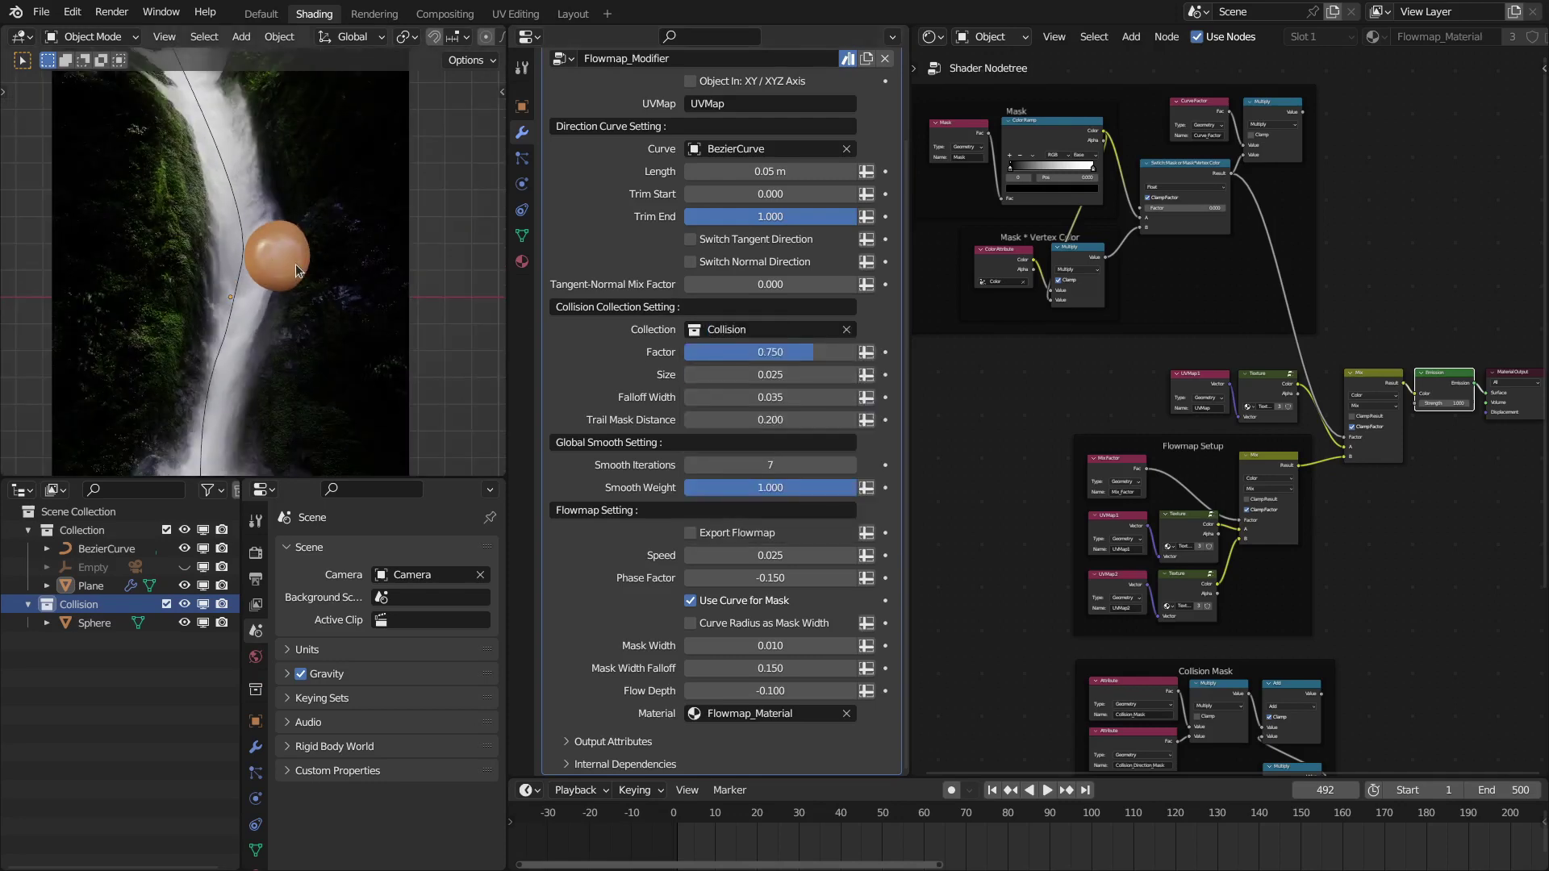
pyautogui.scroll(-1, 295, 264)
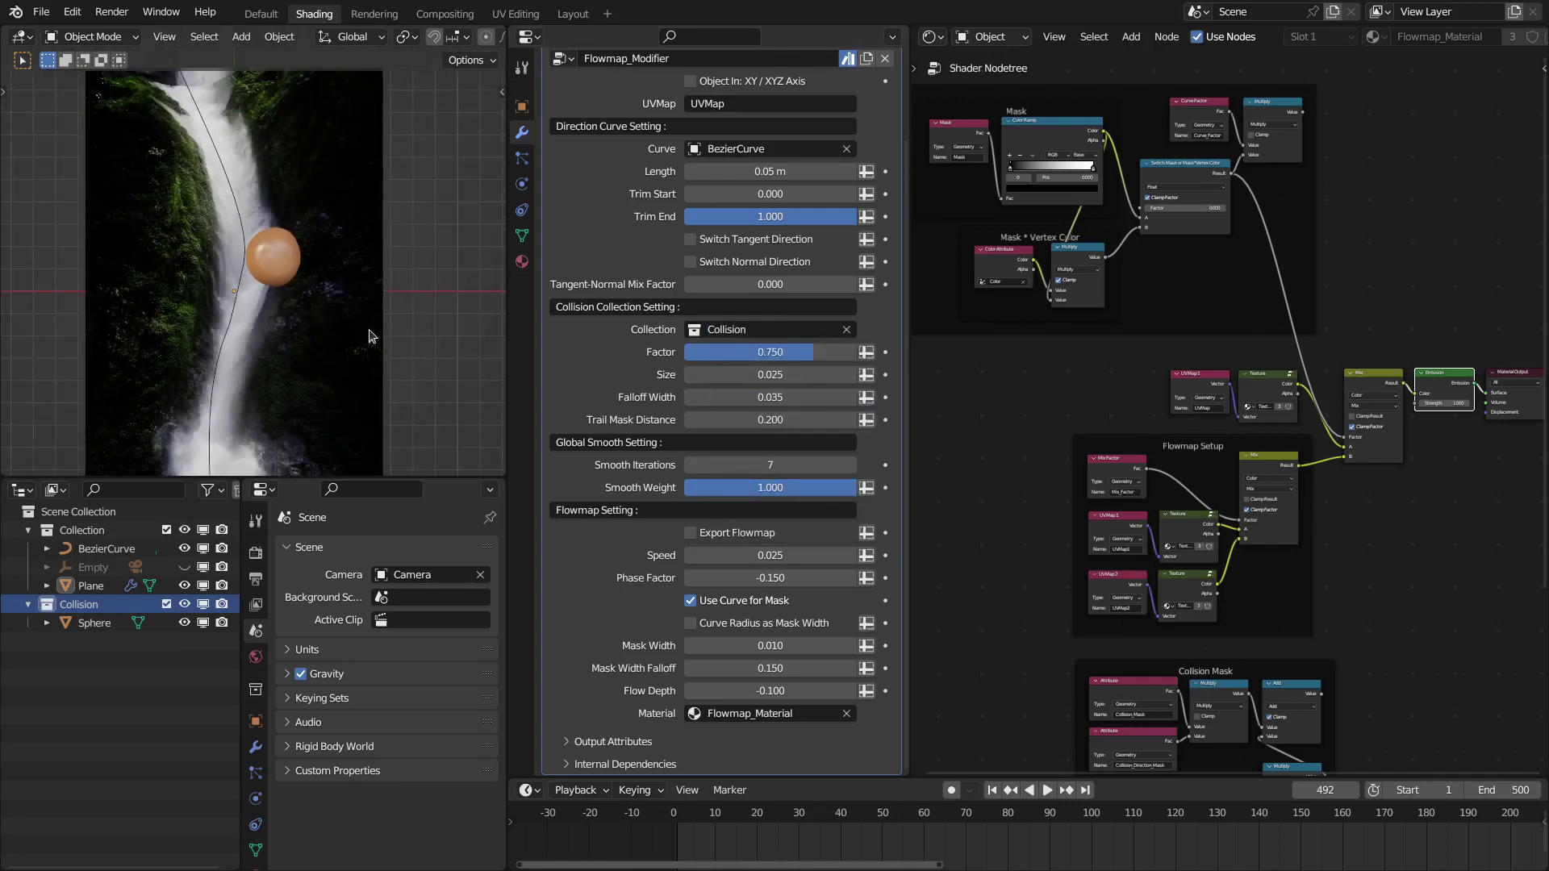
pyautogui.press('space')
pyautogui.scroll(3, 278, 250)
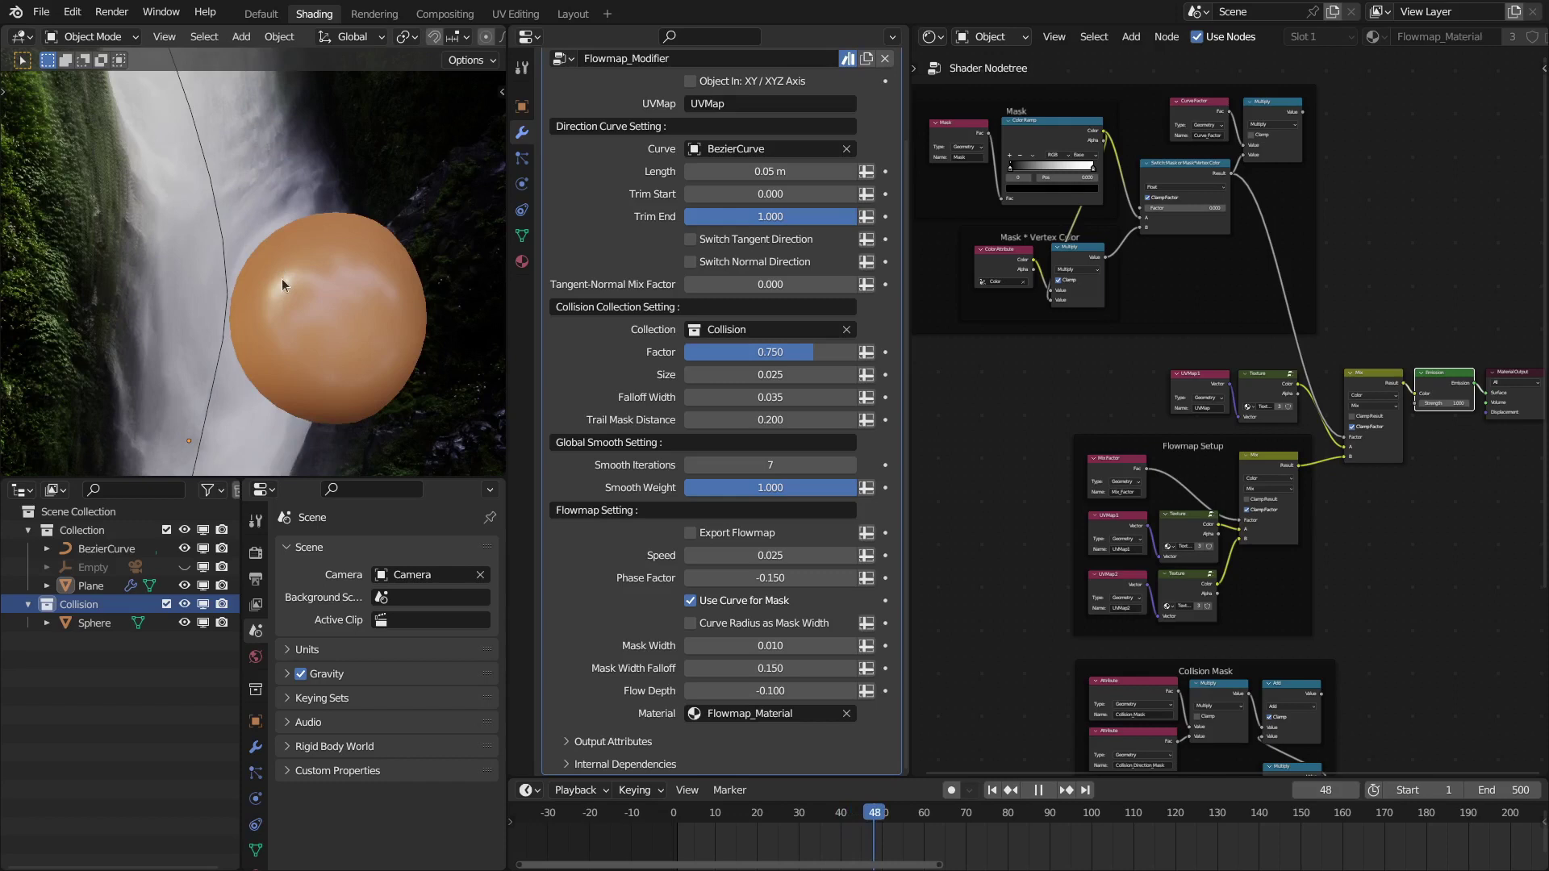
pyautogui.press('space')
pyautogui.scroll(-6, 282, 279)
# - Inspect the plane's mesh density around the sphere in Edit Mode and return to Object Mode
pyautogui.click(351, 214)
pyautogui.press('Tab')
pyautogui.scroll(-2, 349, 213)
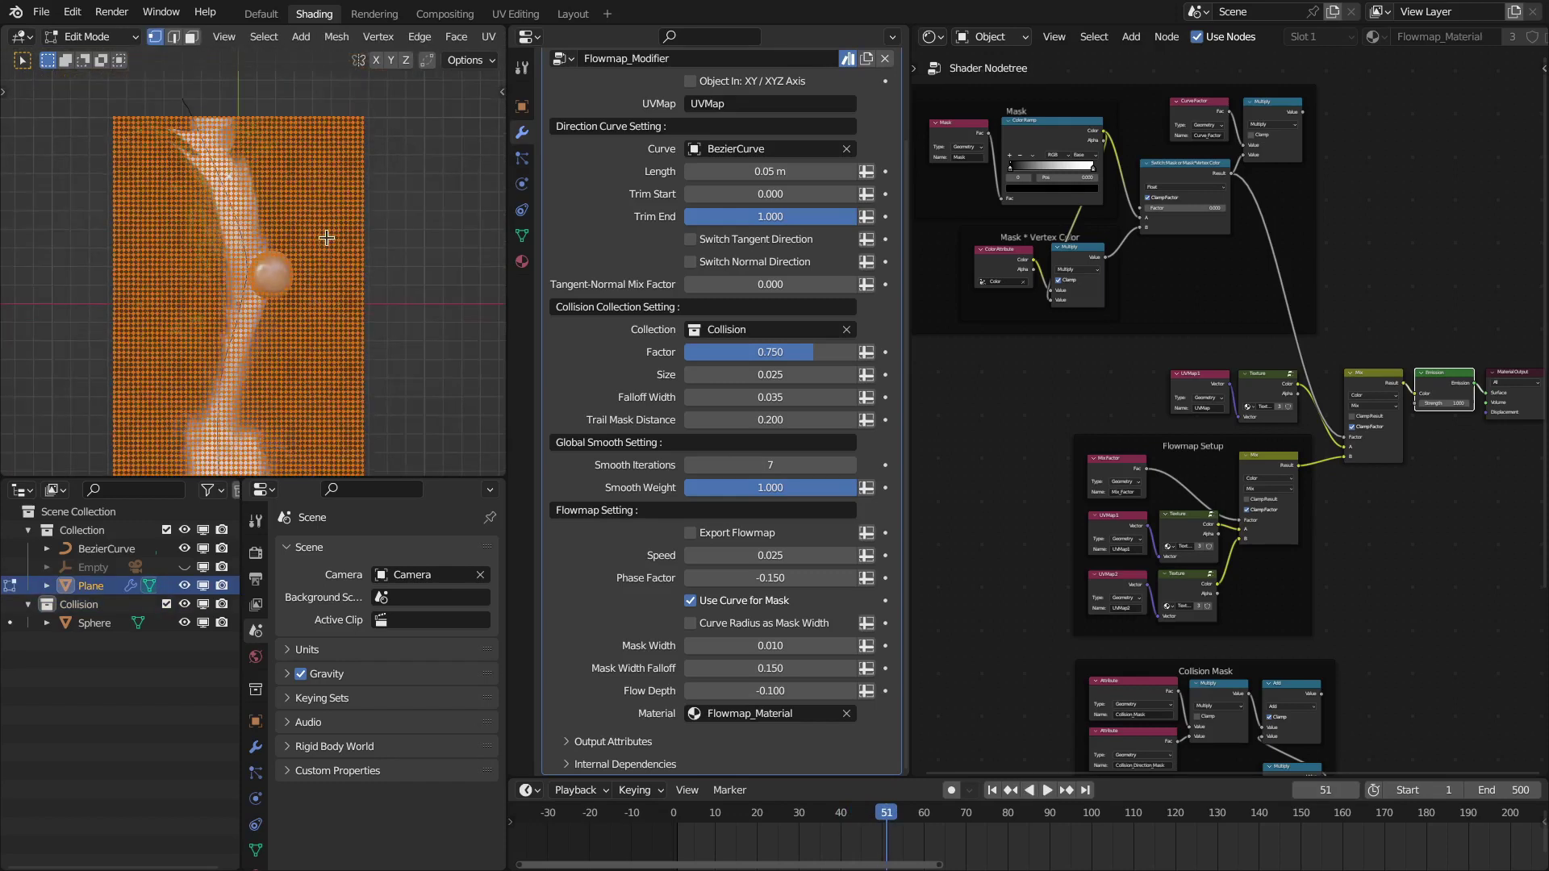
pyautogui.scroll(3, 288, 234)
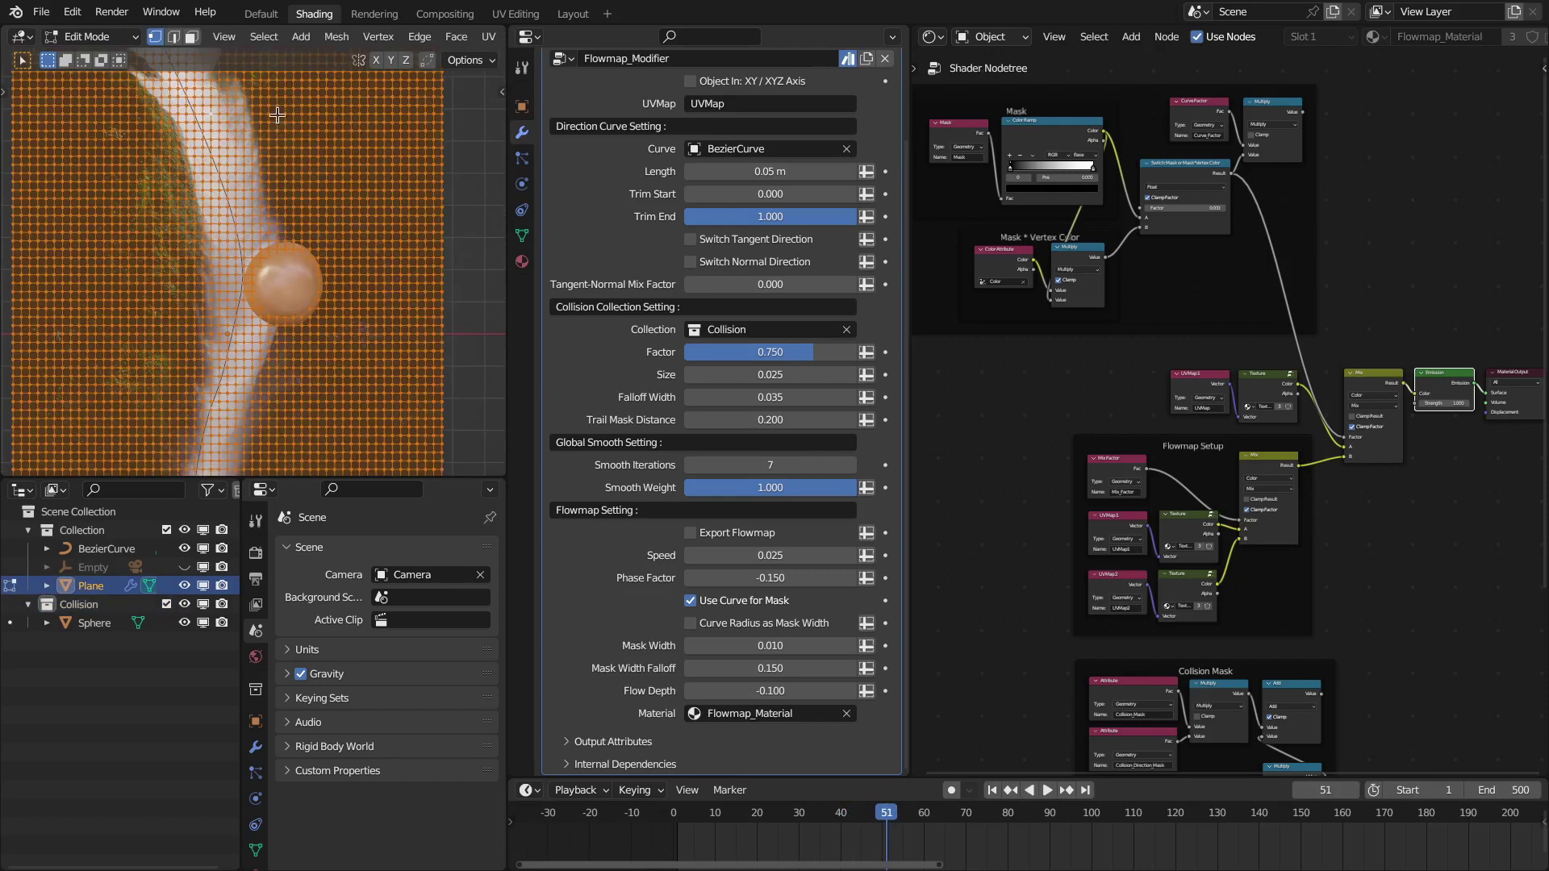
pyautogui.press('Tab')
pyautogui.scroll(1, 270, 274)
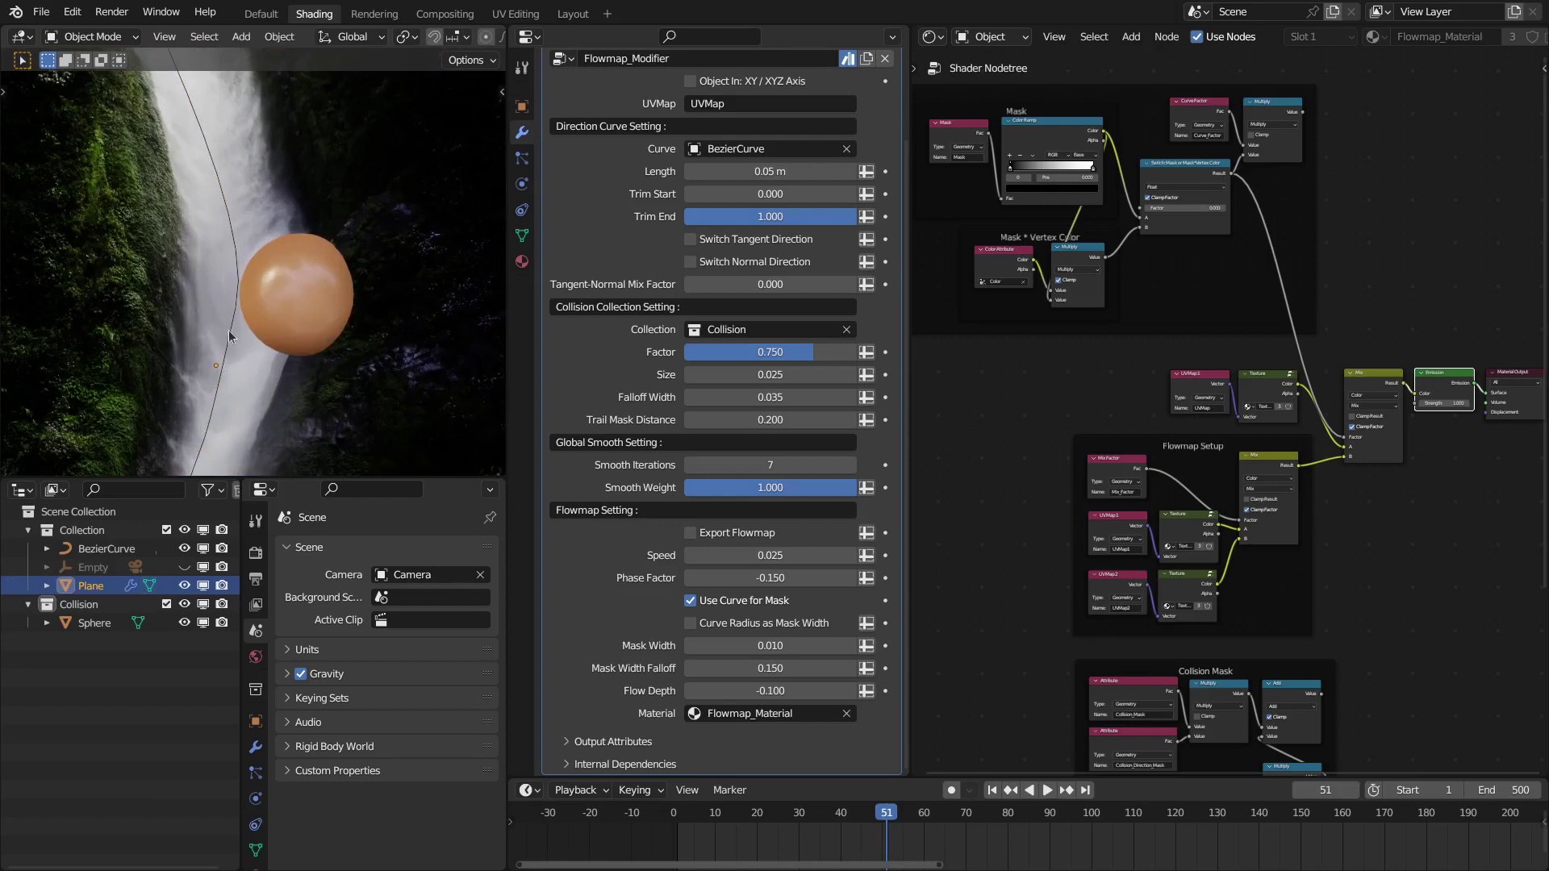
pyautogui.scroll(-1, 265, 283)
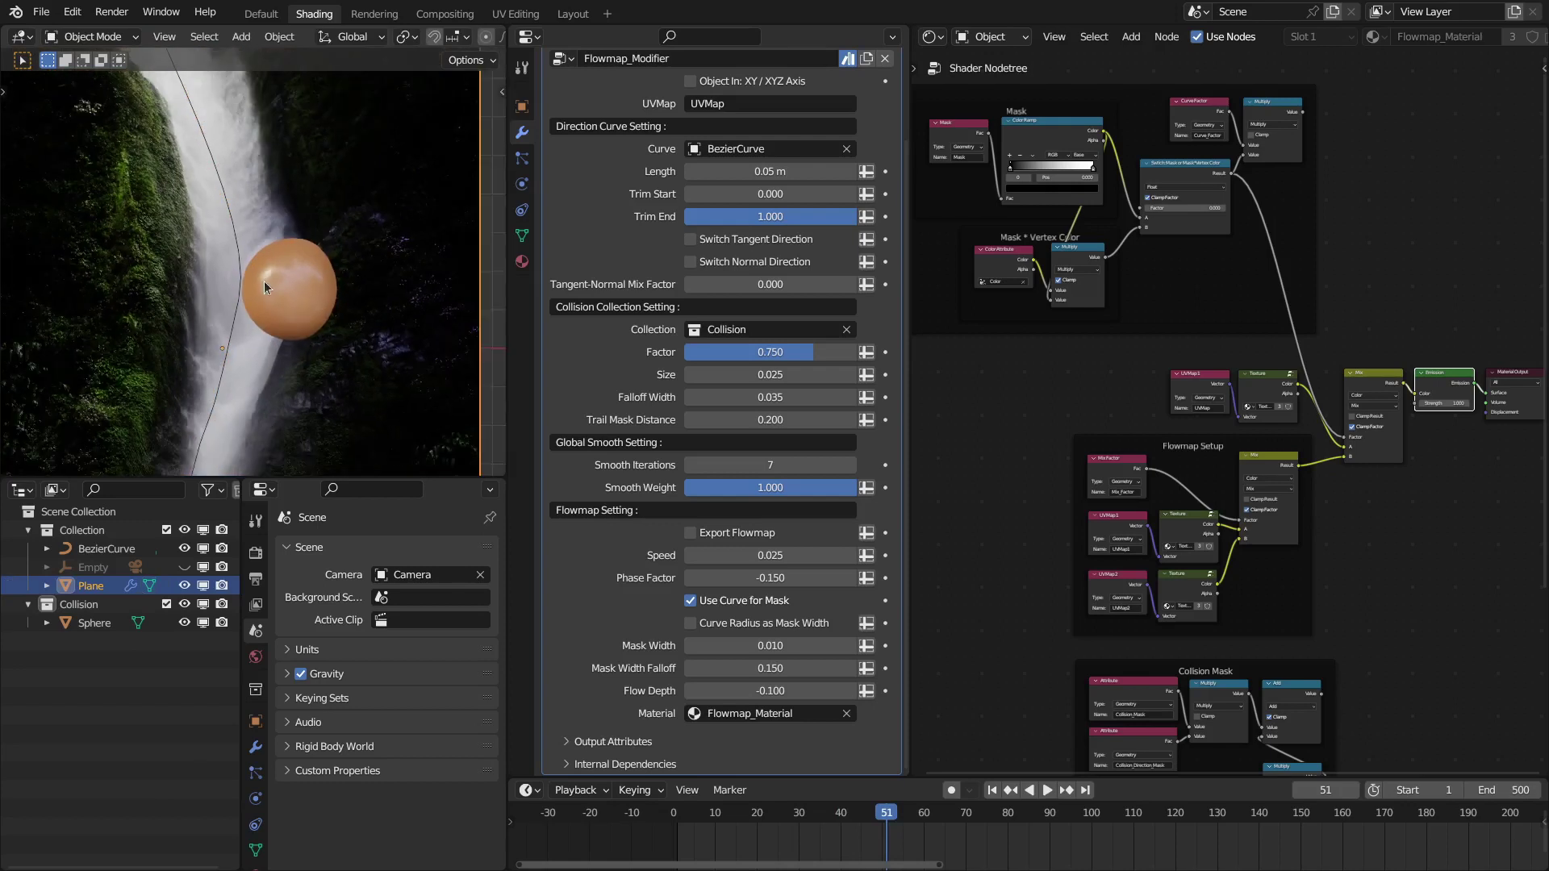
pyautogui.scroll(-2, 260, 274)
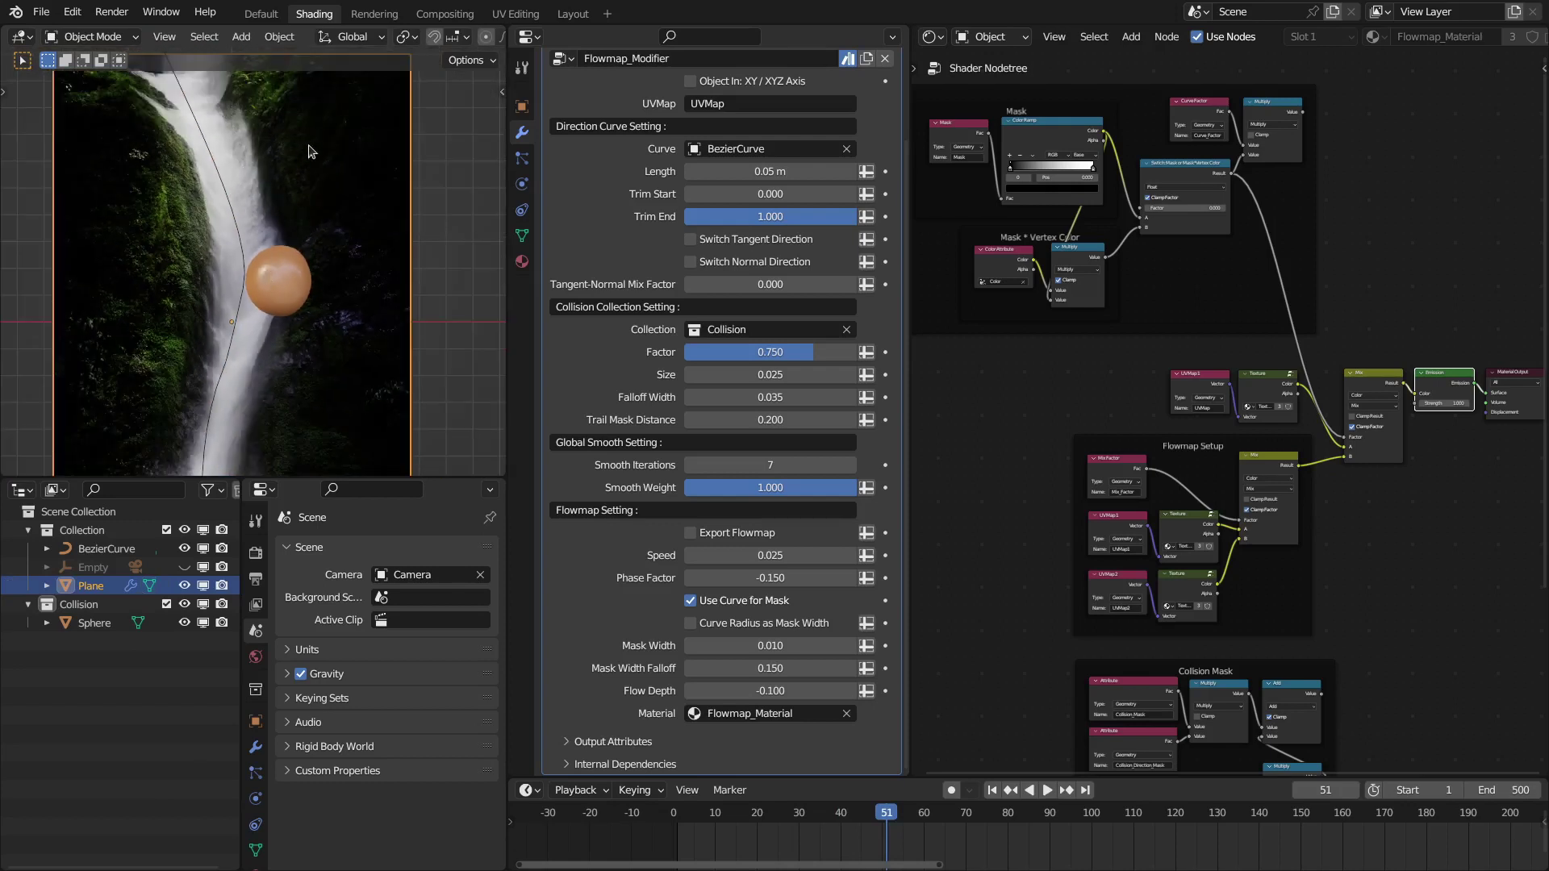
pyautogui.scroll(2, 313, 254)
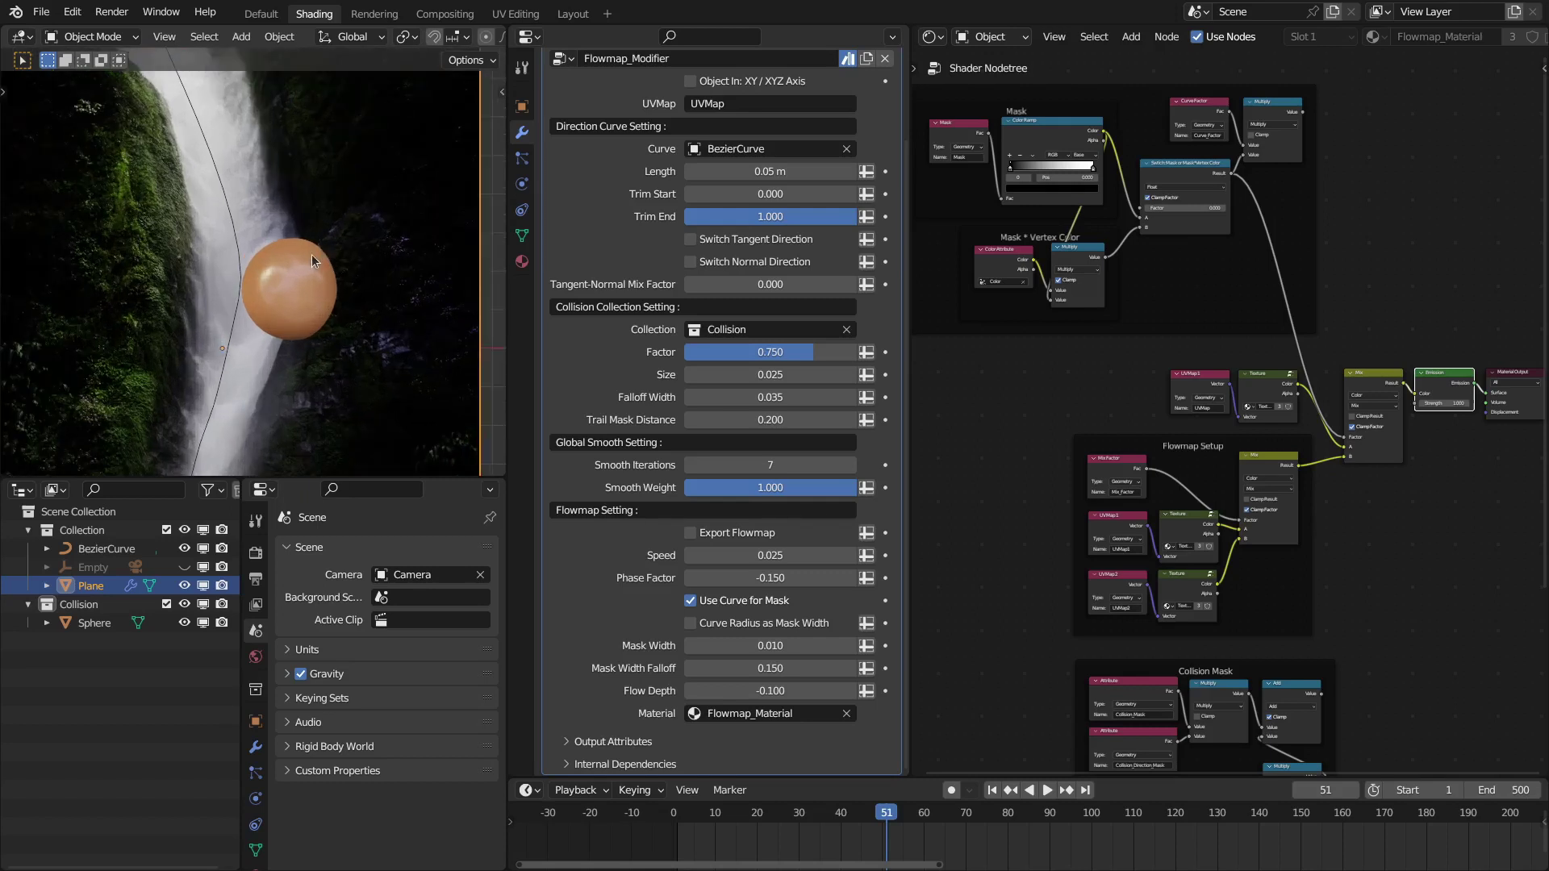
# - Play the animation close to the sphere with the collision Factor entered as 0.750, and stop playback
pyautogui.scroll(1, 344, 279)
pyautogui.press('space')
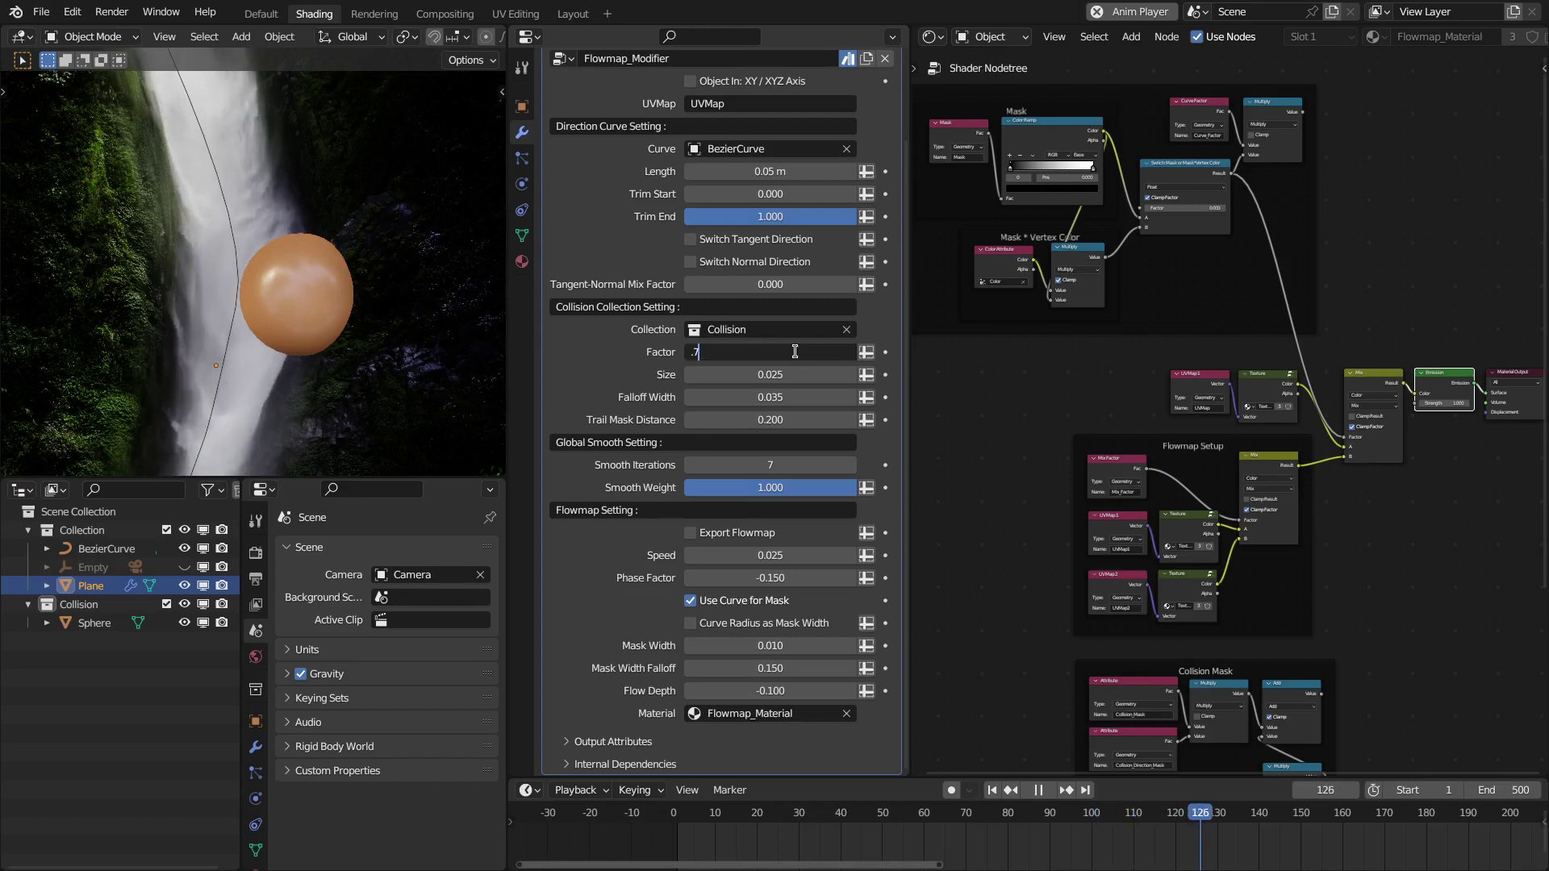
pyautogui.scroll(1, 265, 235)
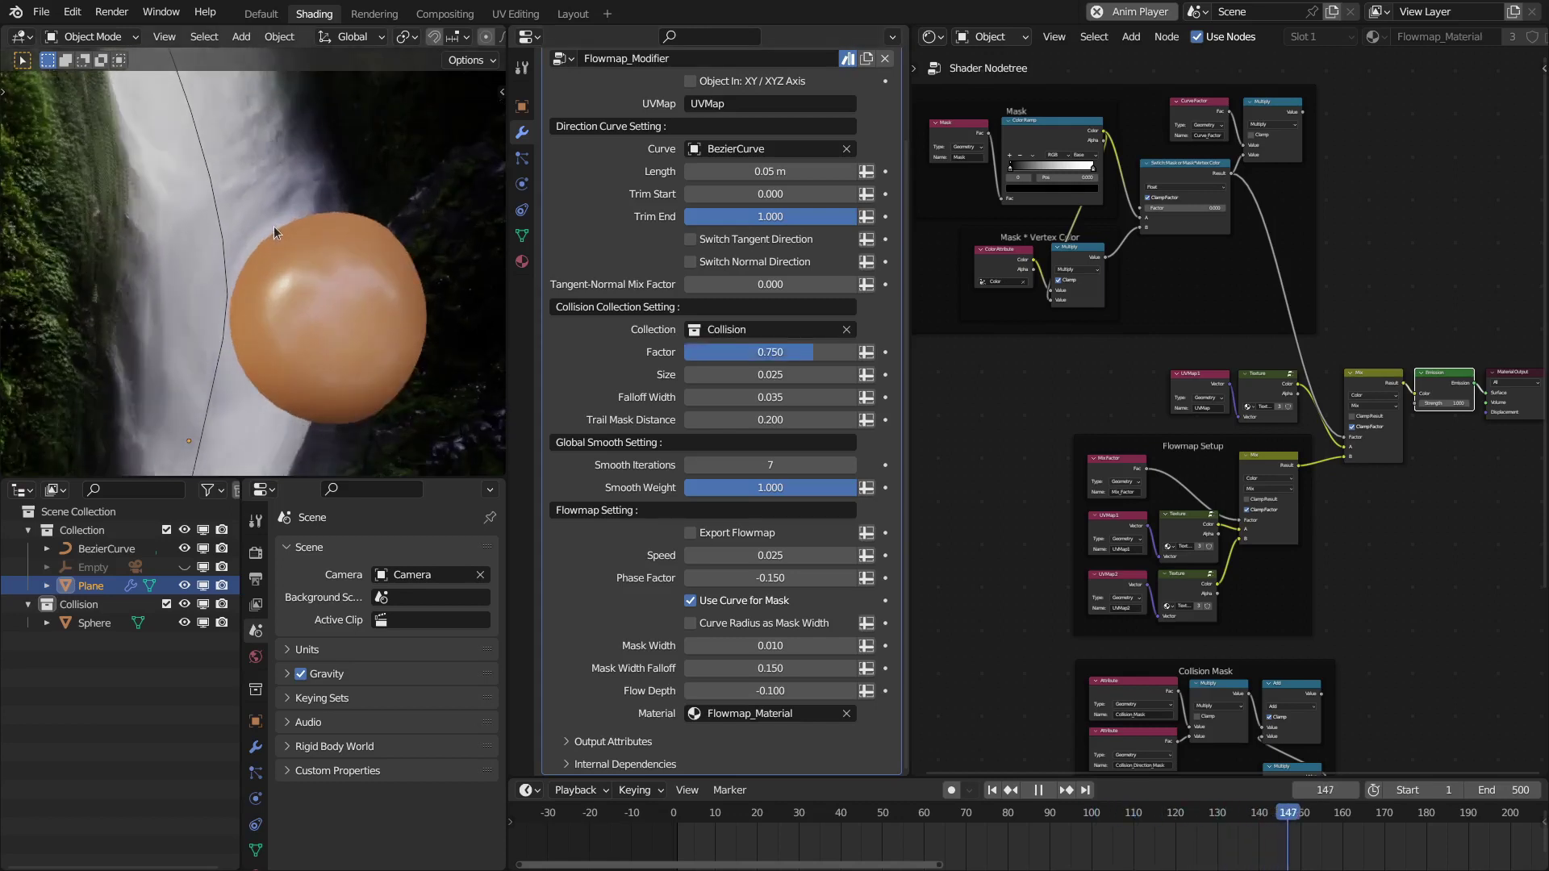
pyautogui.press('space')
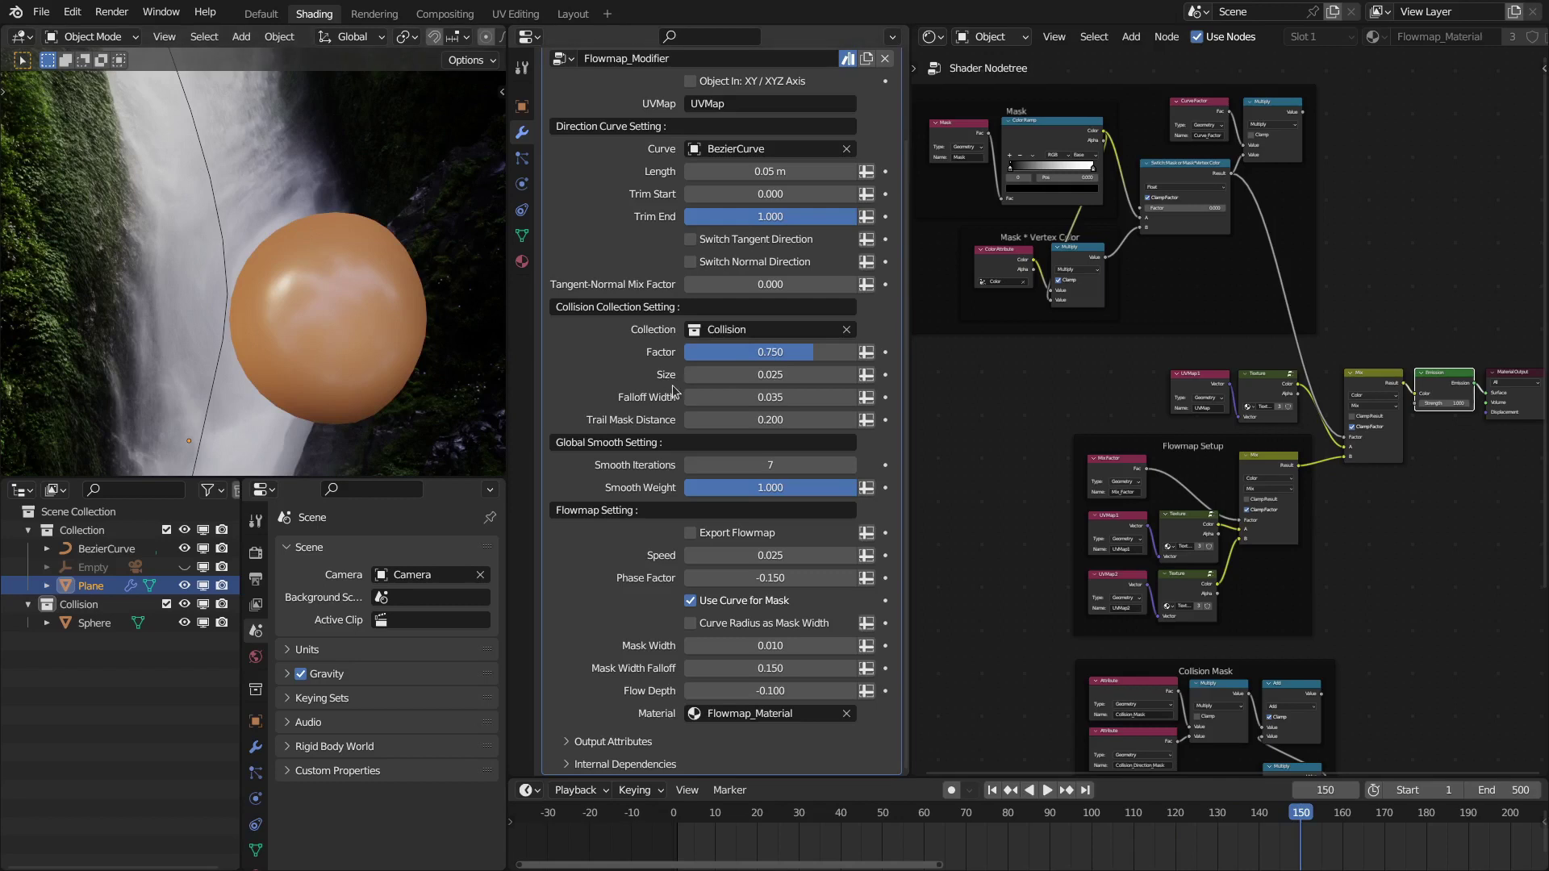
pyautogui.scroll(-2, 257, 224)
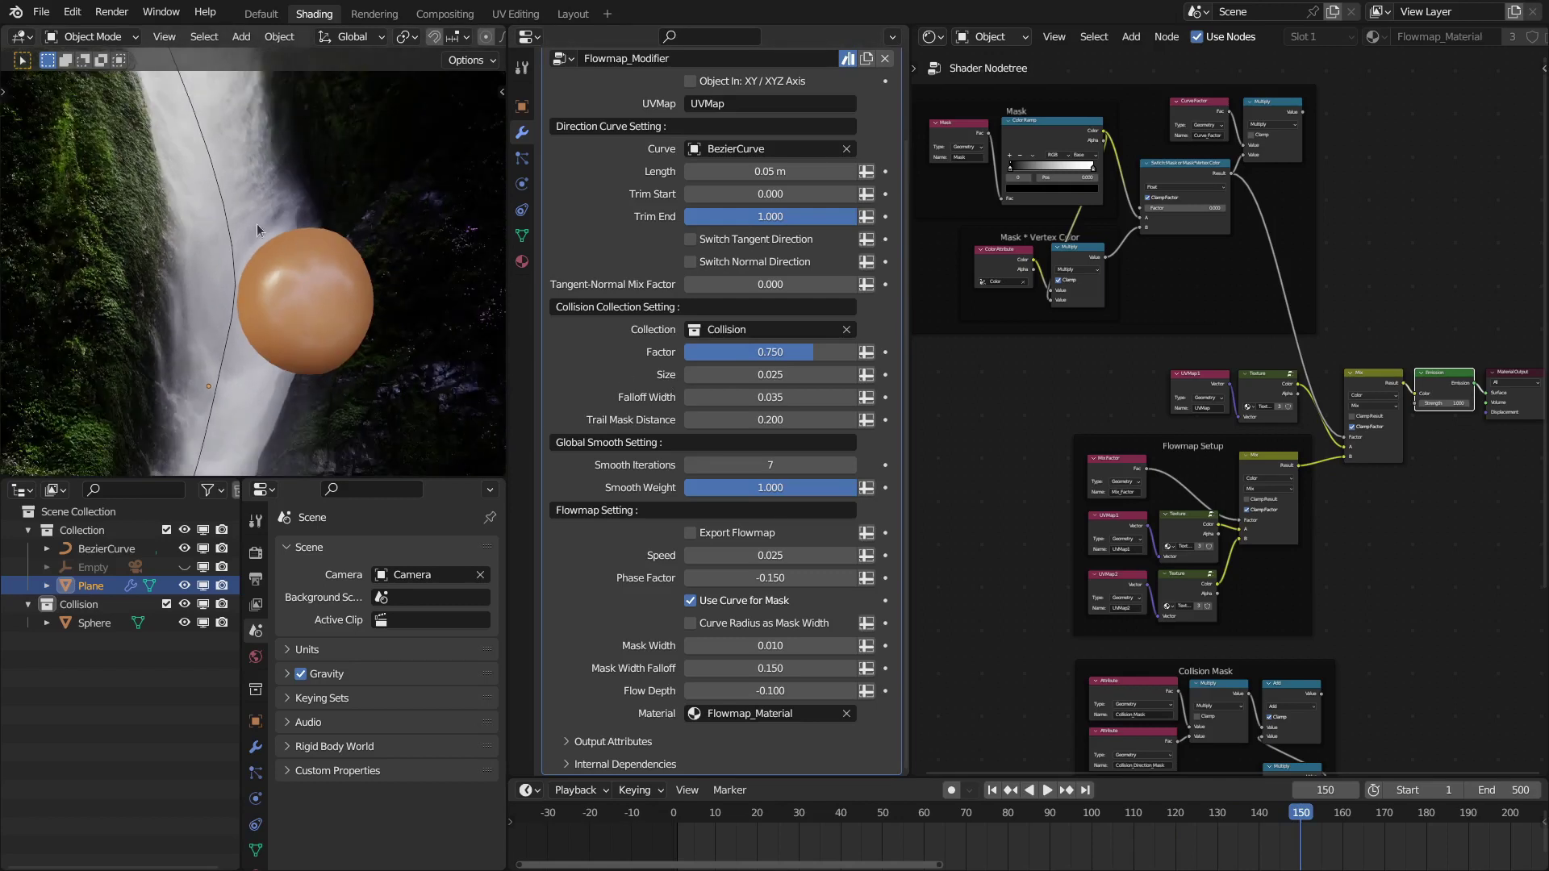
# - Test a collision Size of 0.112 during playback, set it back to 0.025, and stop playback
pyautogui.press('space')
pyautogui.moveTo(771, 375)
pyautogui.mouseDown()
pyautogui.moveTo(831, 374)
pyautogui.moveTo(750, 374)
pyautogui.mouseUp()
pyautogui.click(730, 376)
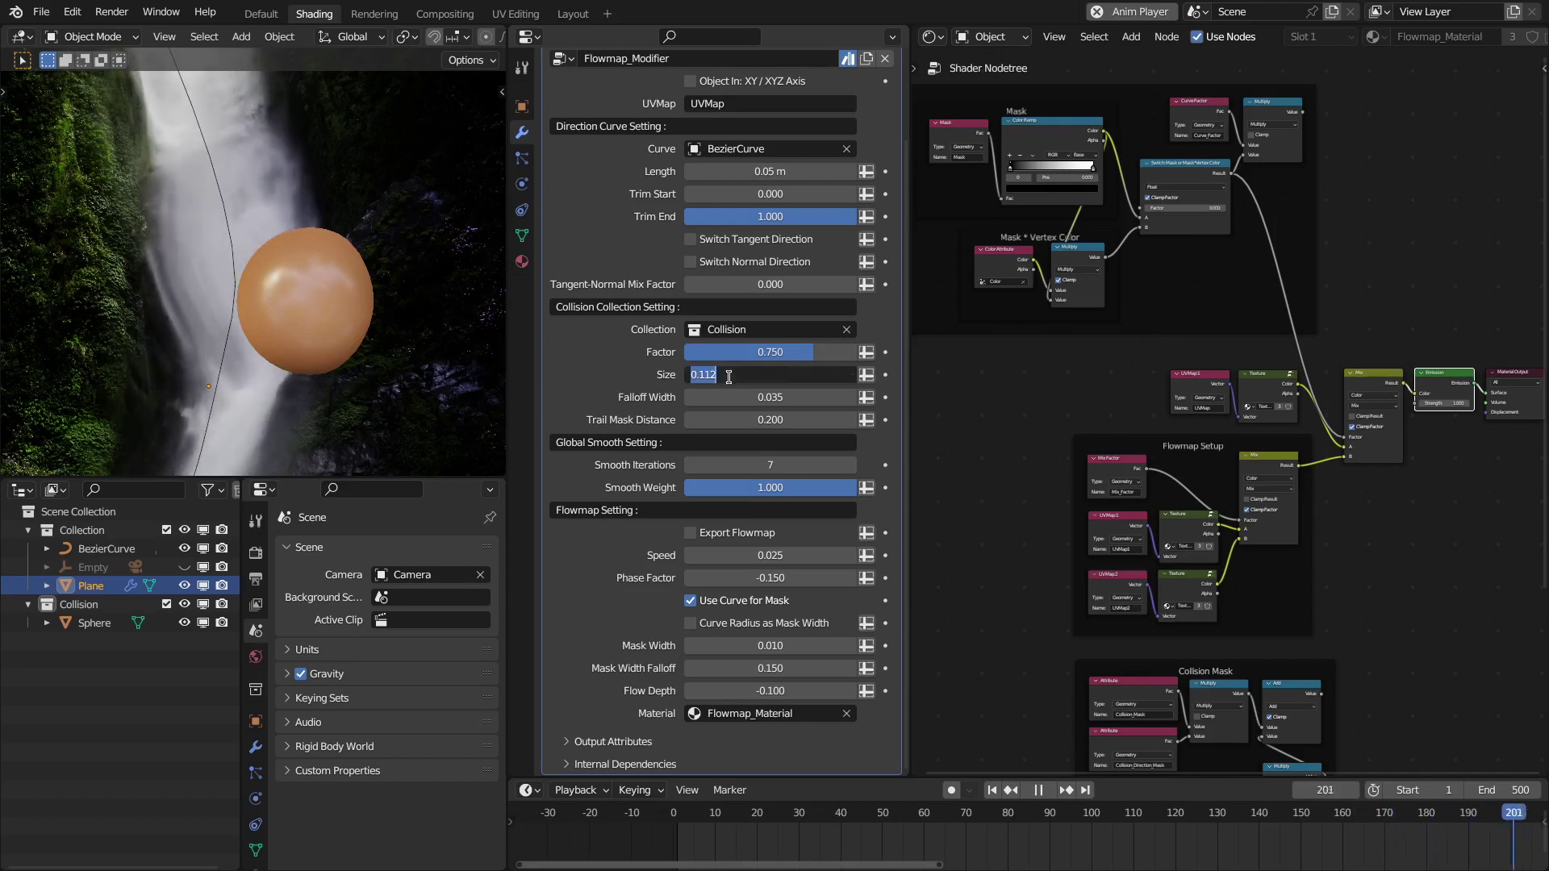
pyautogui.write('0.1')
pyautogui.press('Return')
pyautogui.click(736, 376)
pyautogui.write('0.025')
pyautogui.press('Return')
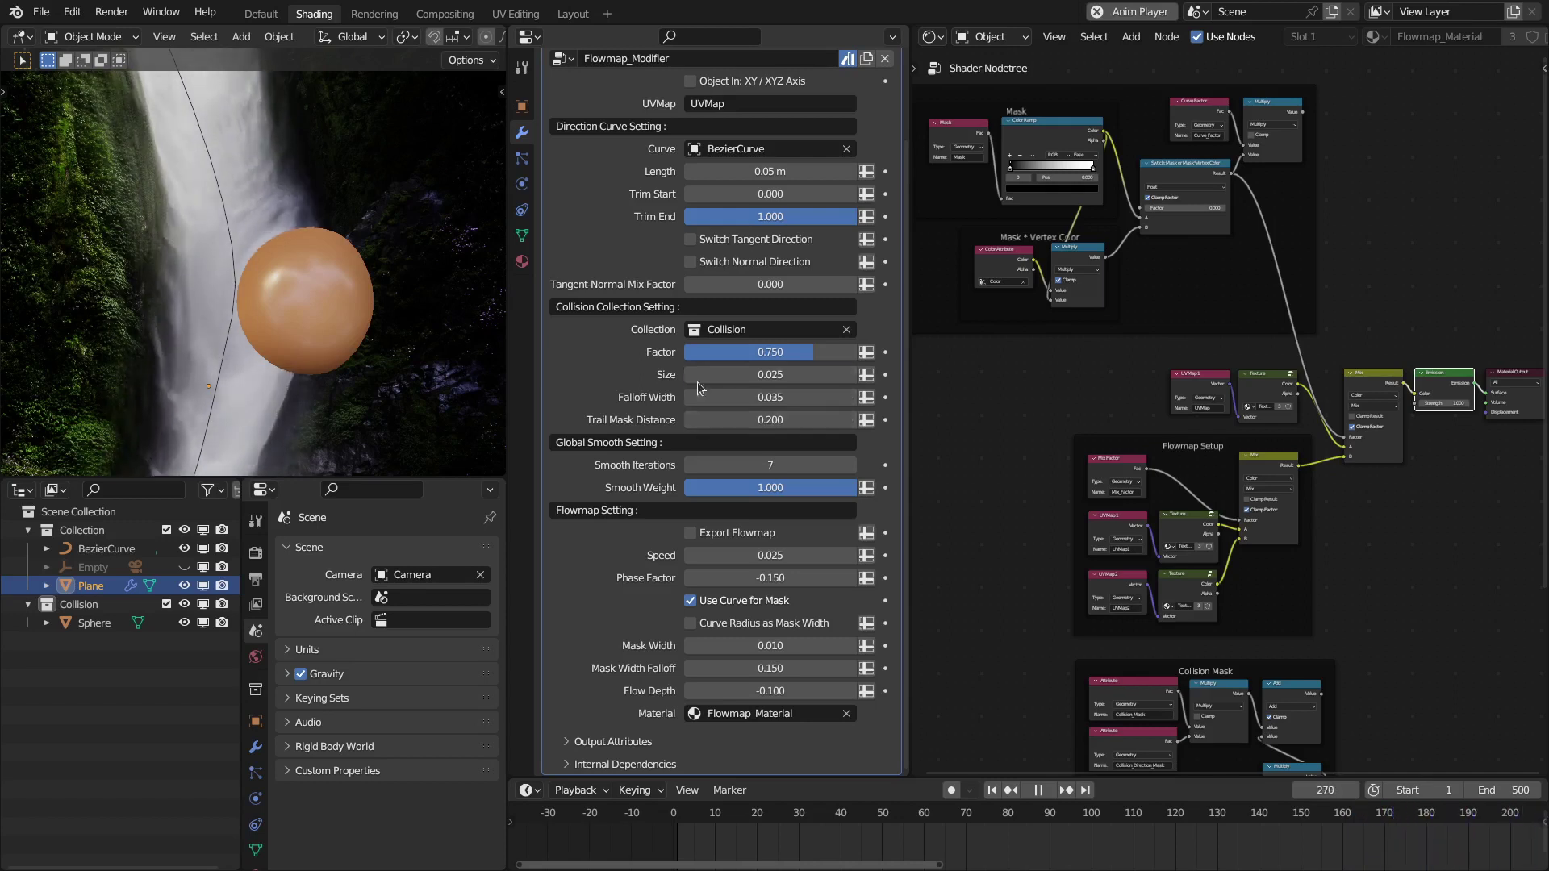
pyautogui.press('space')
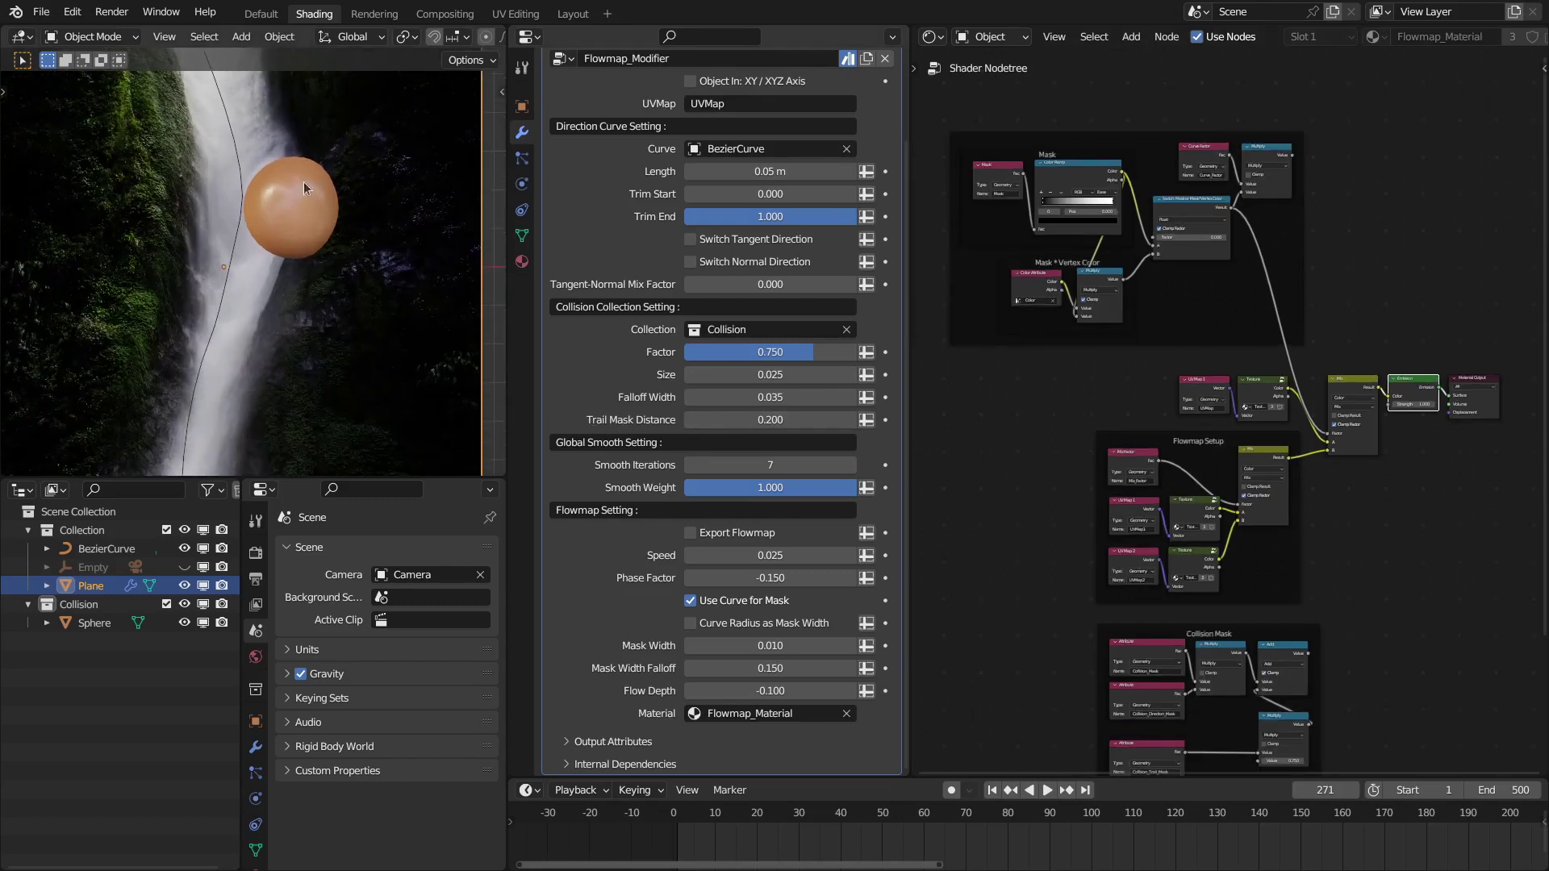
# - Frame the Collision Mask node group and preview the Collision_Mask attribute on the plane
pyautogui.keyDown('shift'); pyautogui.moveTo(303, 181); pyautogui.dragTo(291, 224, button='middle'); pyautogui.keyUp('shift')
pyautogui.scroll(4, 1262, 626)
pyautogui.moveTo(1262, 627); pyautogui.dragTo(1192, 315, button='middle')
pyautogui.moveTo(1051, 318); pyautogui.dragTo(1060, 327, button='middle')
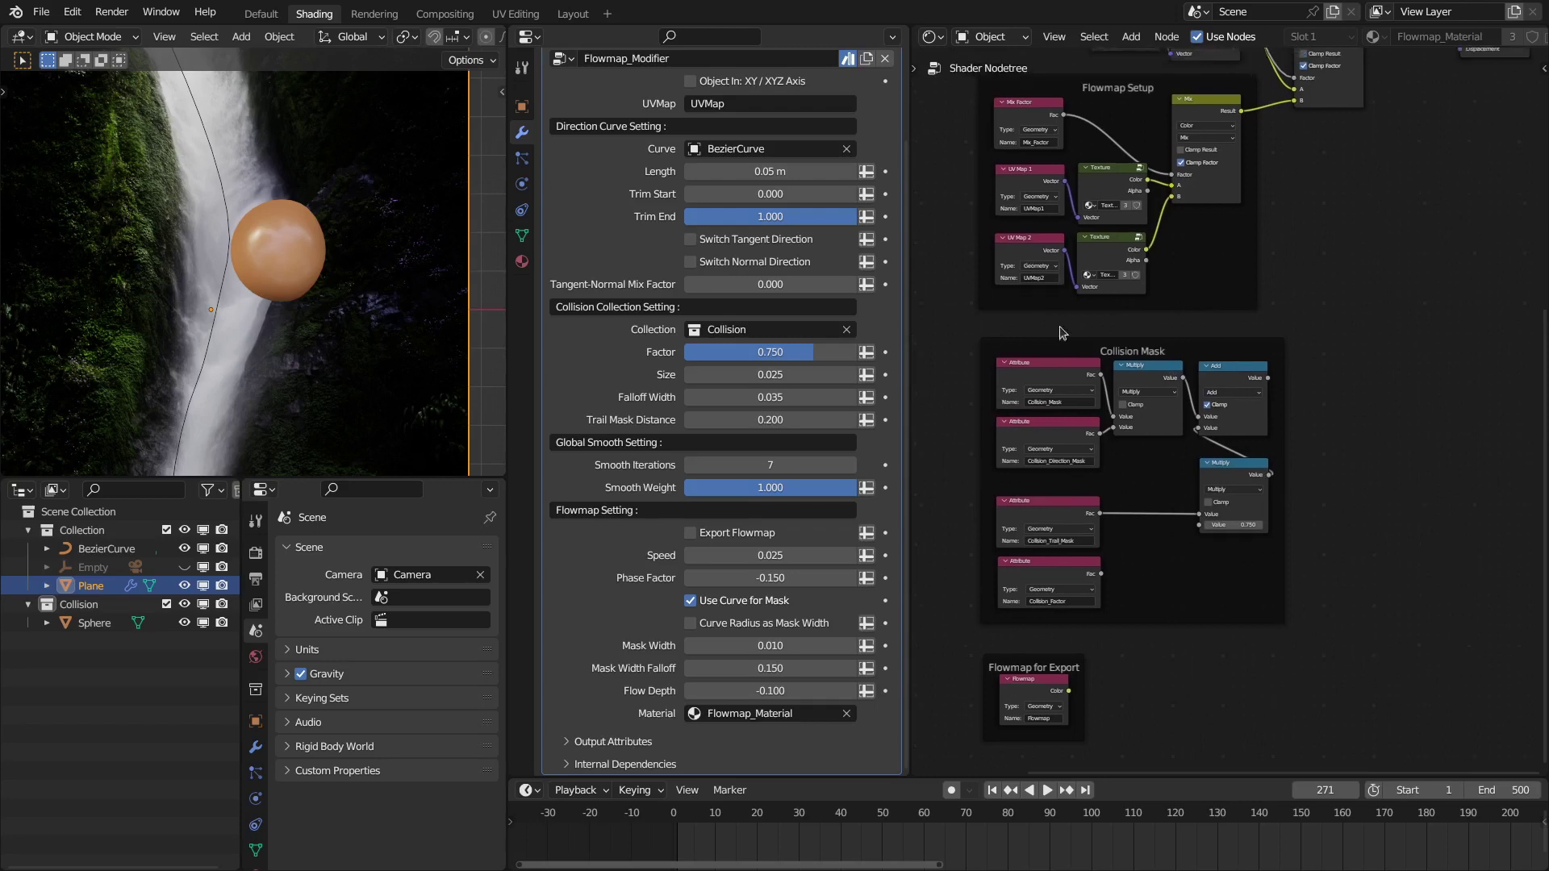
pyautogui.moveTo(970, 324); pyautogui.dragTo(1314, 646)
pyautogui.press('KP_Decimal')
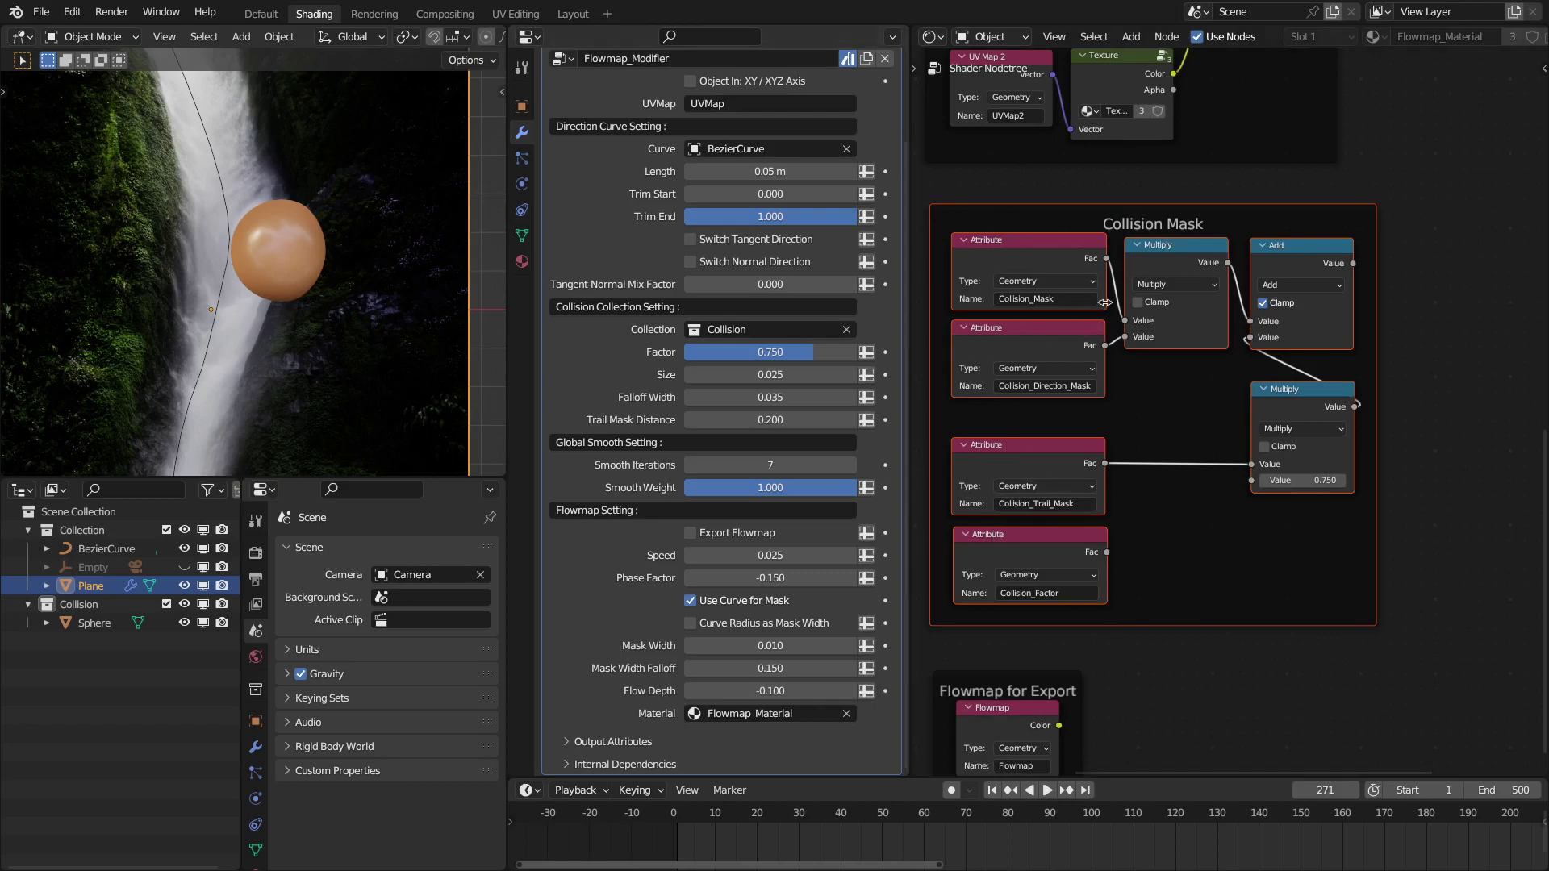
pyautogui.keyDown('ctrl'); pyautogui.keyDown('shift'); pyautogui.click(1051, 245); pyautogui.keyUp('shift'); pyautogui.keyUp('ctrl')
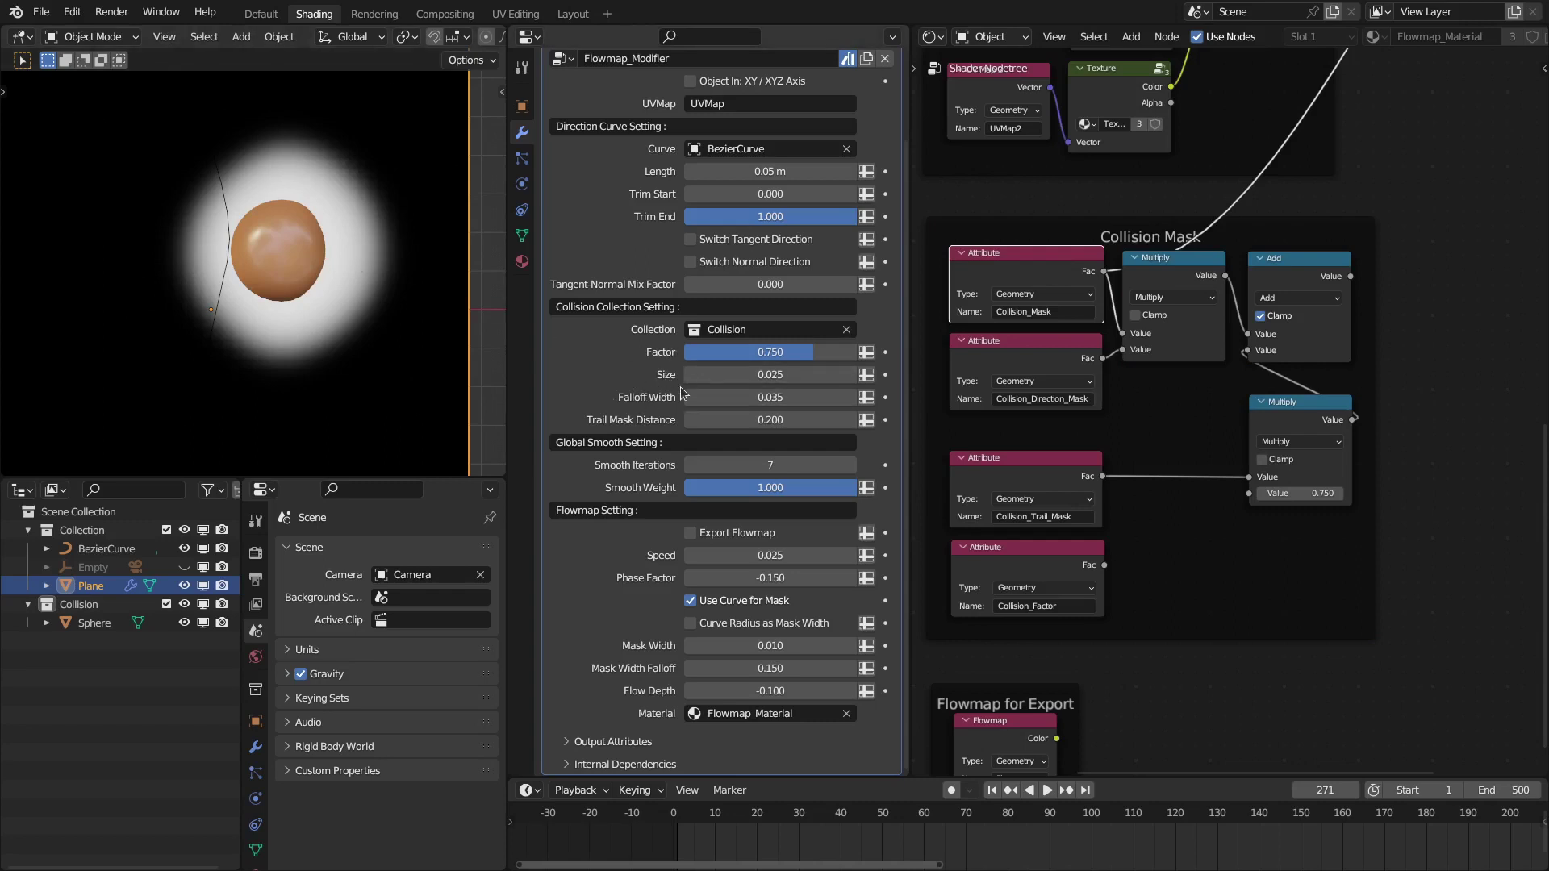
# - Preview the Collision_Direction_Mask attribute and the Multiply node that combines it with Collision_Mask
pyautogui.moveTo(1007, 415); pyautogui.dragTo(1076, 406, button='middle')
pyautogui.keyDown('ctrl'); pyautogui.keyDown('shift'); pyautogui.click(1105, 350); pyautogui.keyUp('shift'); pyautogui.keyUp('ctrl')
pyautogui.scroll(-3, 350, 250)
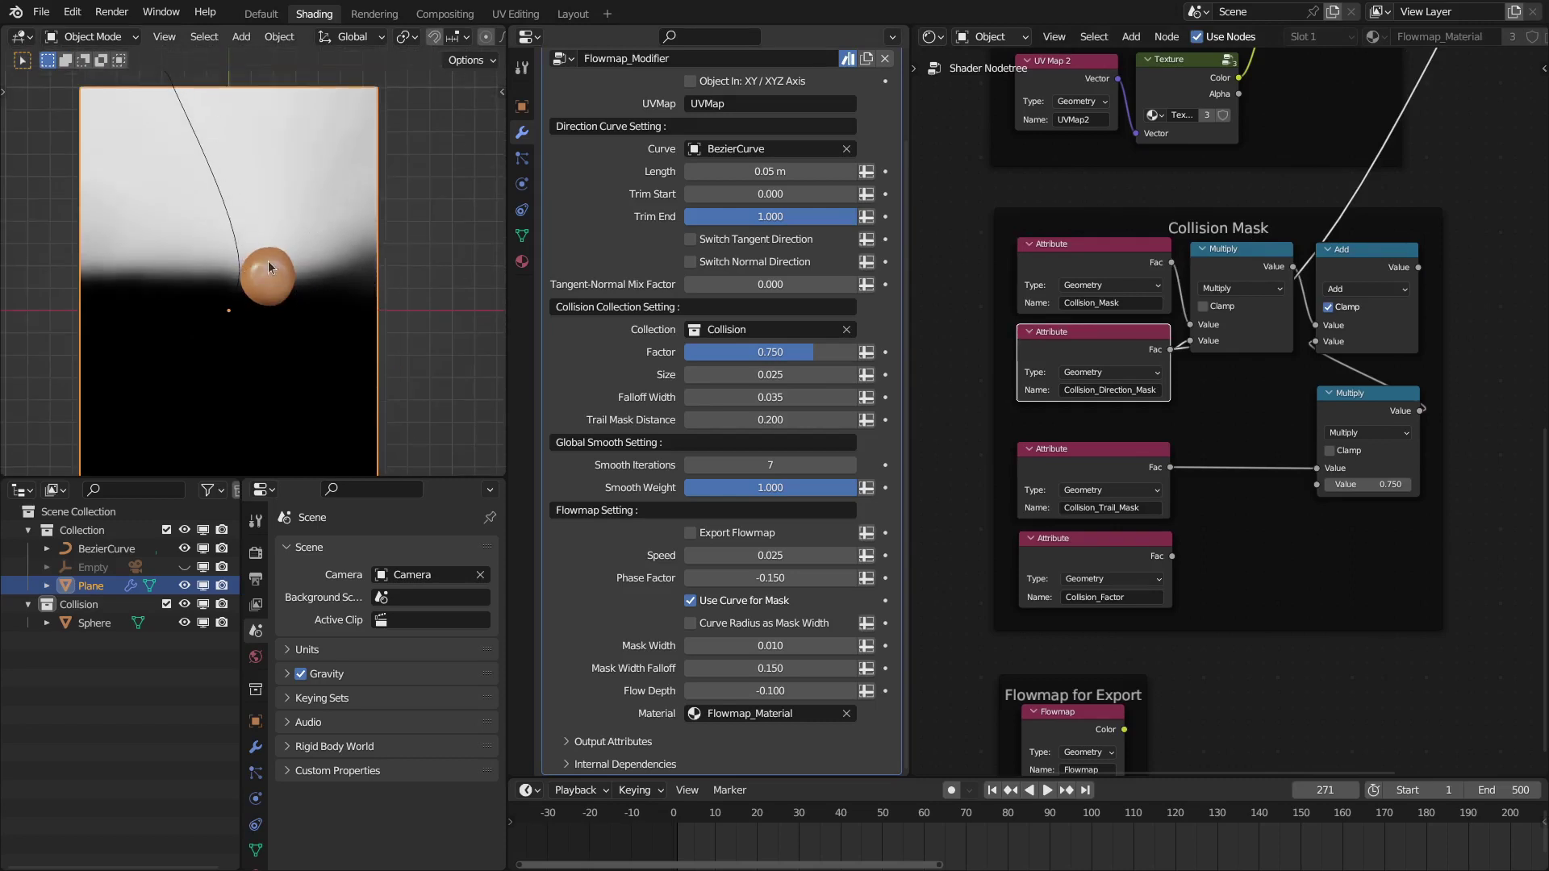
pyautogui.scroll(2, 1291, 269)
pyautogui.moveTo(1292, 265); pyautogui.dragTo(1277, 259, button='middle')
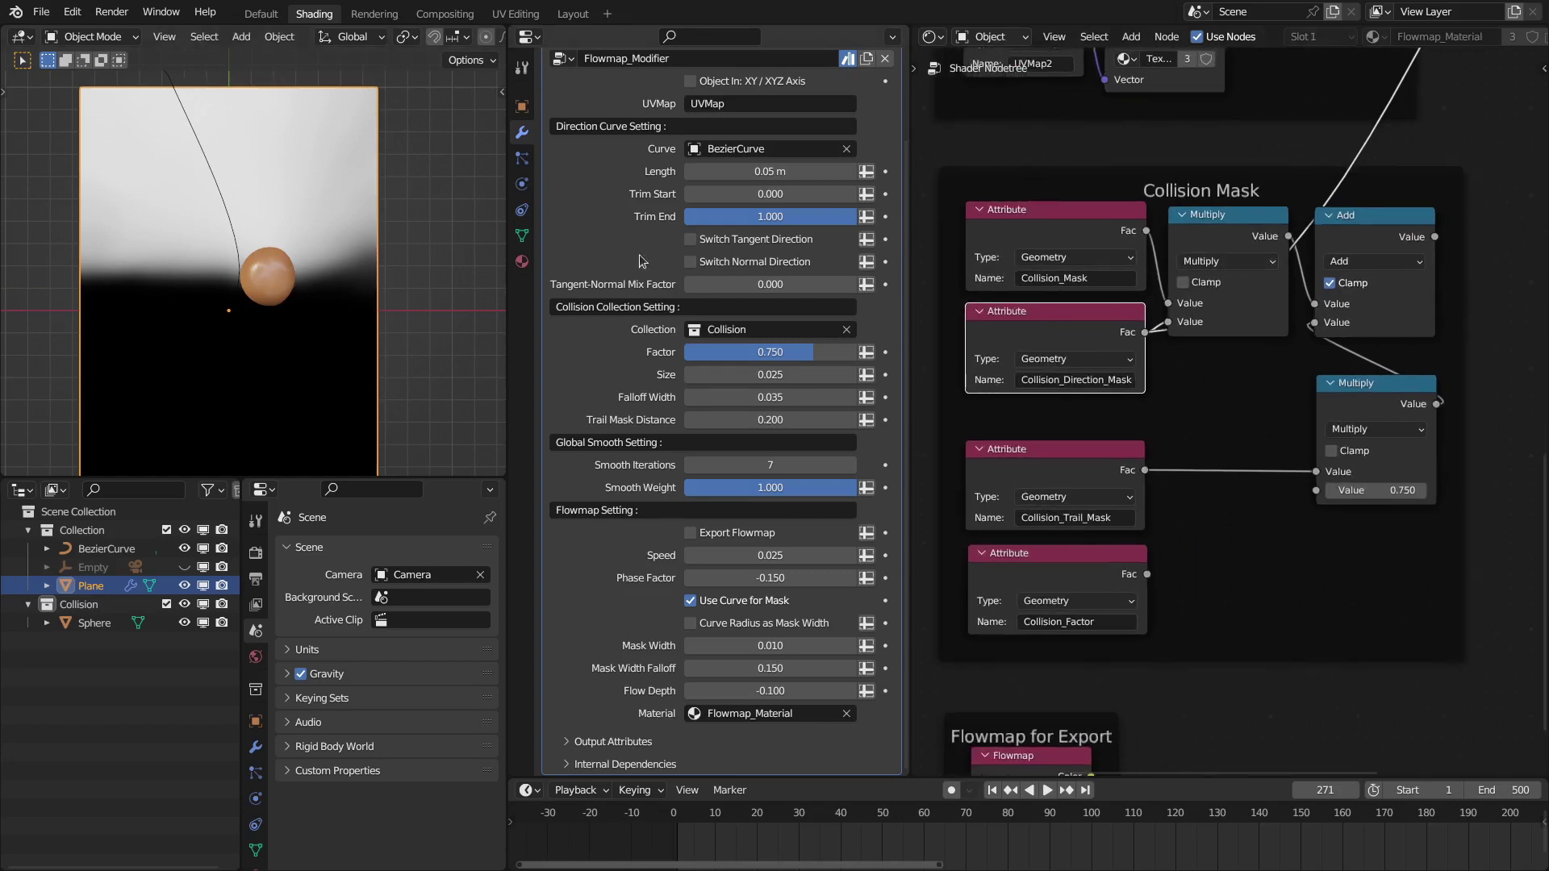
pyautogui.keyDown('ctrl'); pyautogui.keyDown('shift'); pyautogui.click(1245, 239); pyautogui.keyUp('shift'); pyautogui.keyUp('ctrl')
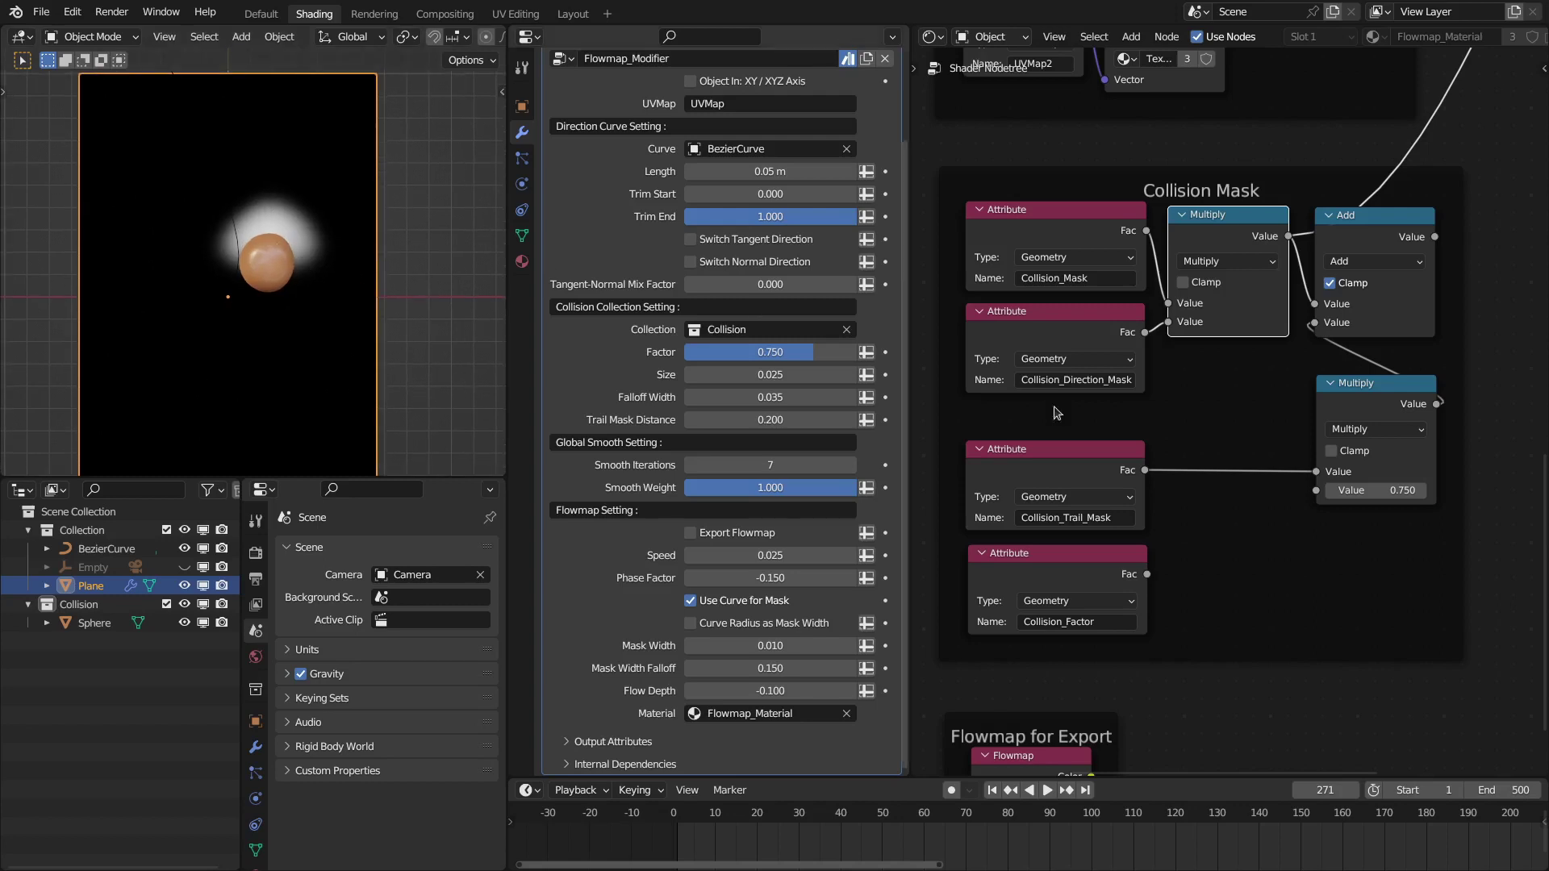
# - Preview the Collision_Trail_Mask attribute, testing a Trail Mask Distance of 0.339 and setting it back to 0.2
pyautogui.moveTo(1114, 469); pyautogui.dragTo(1102, 381, button='middle')
pyautogui.keyDown('ctrl'); pyautogui.keyDown('shift'); pyautogui.click(1100, 381); pyautogui.keyUp('shift'); pyautogui.keyUp('ctrl')
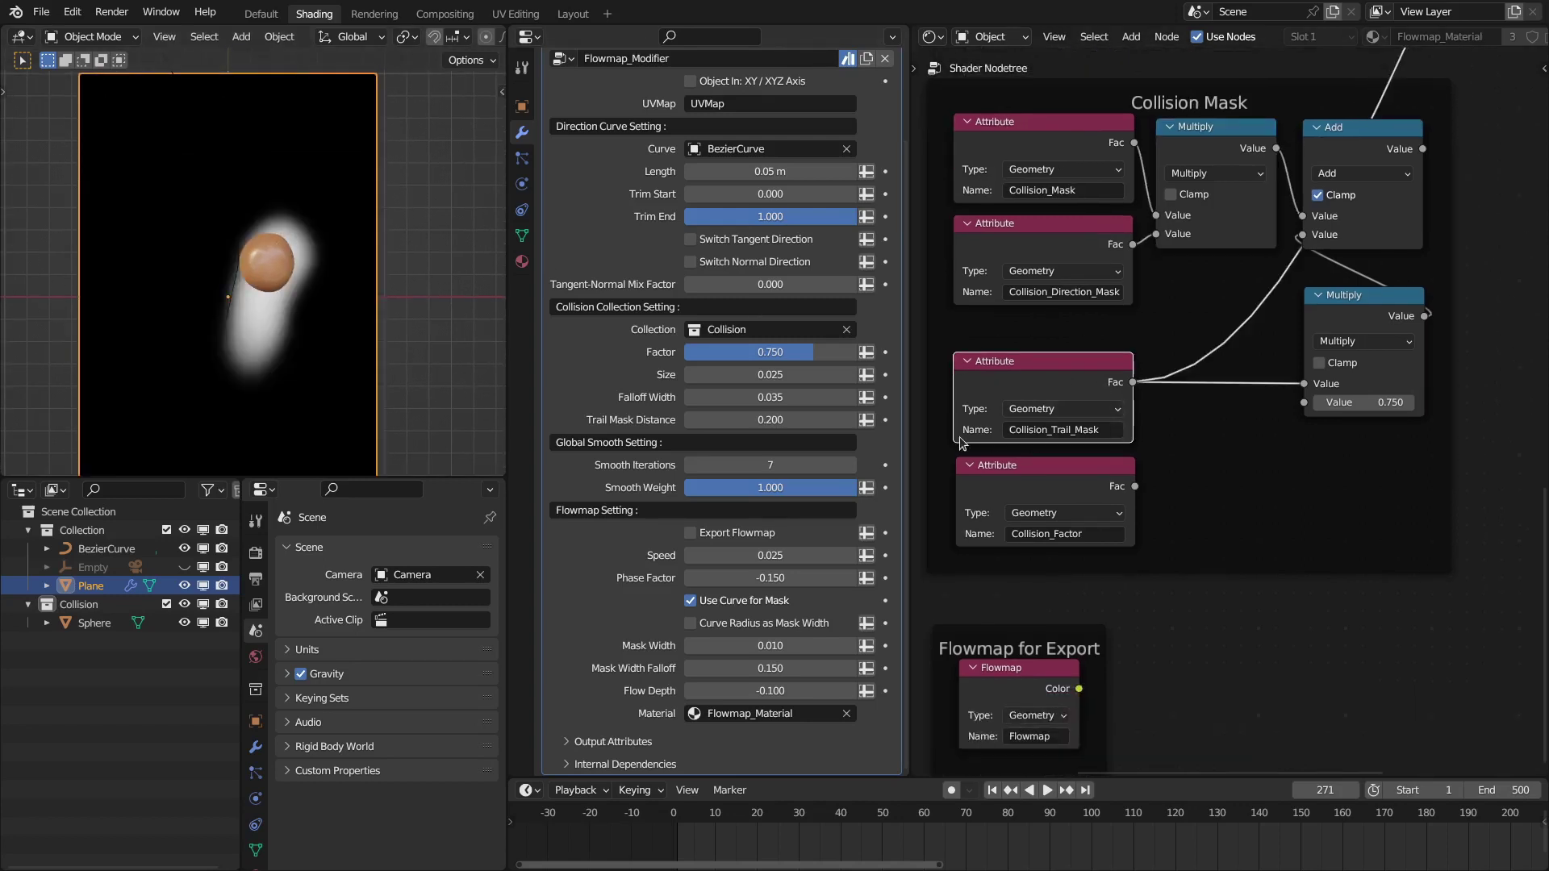
pyautogui.moveTo(750, 420)
pyautogui.mouseDown()
pyautogui.moveTo(798, 420)
pyautogui.moveTo(750, 419)
pyautogui.mouseUp()
pyautogui.click(749, 420)
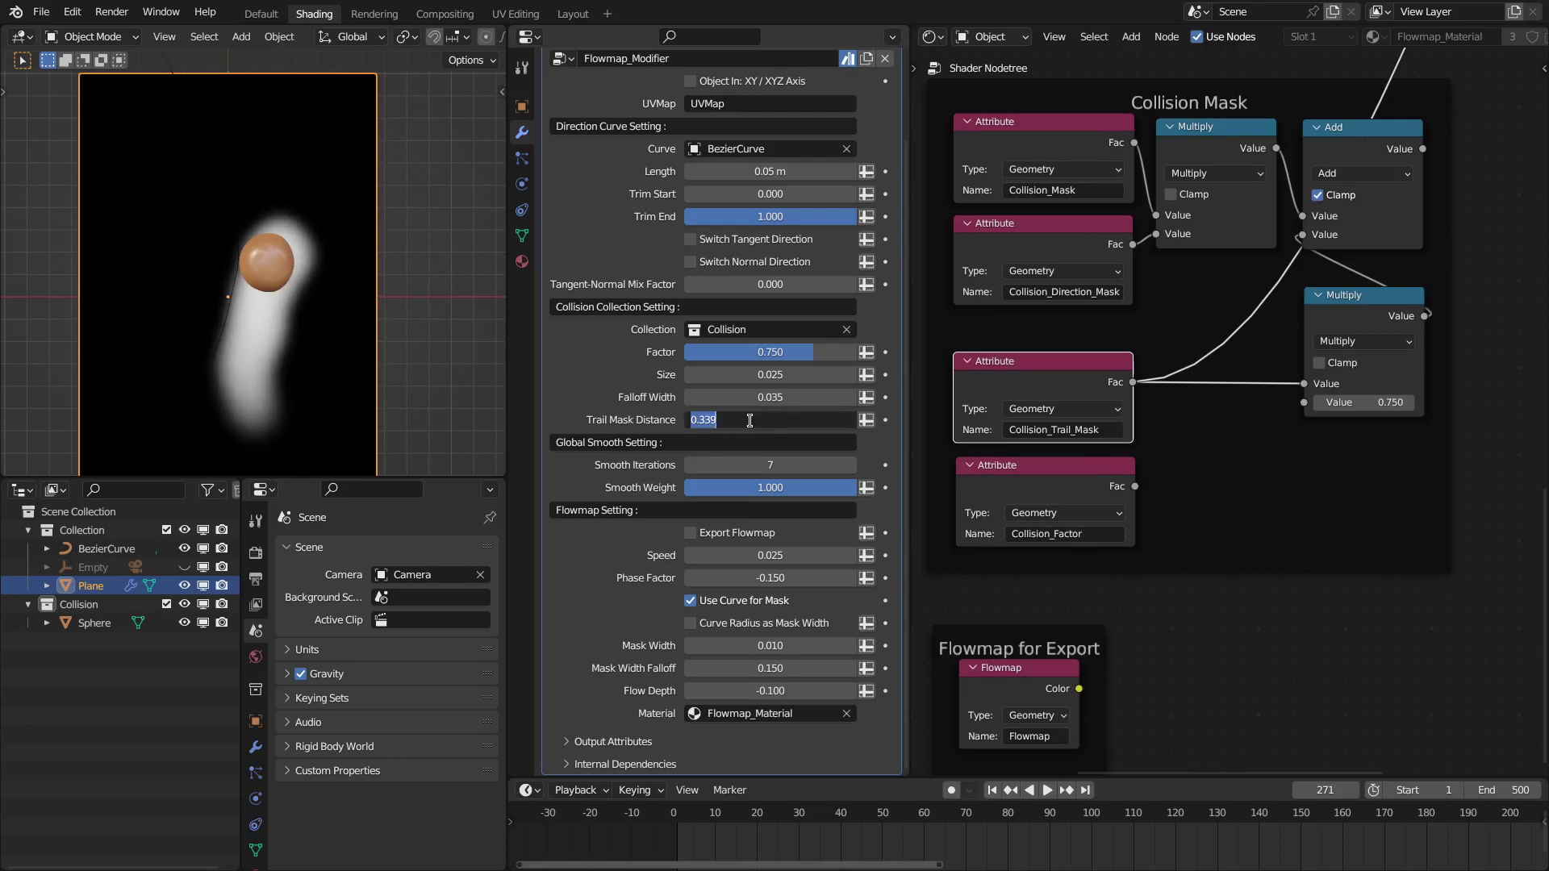
pyautogui.write('.2')
pyautogui.press('Return')
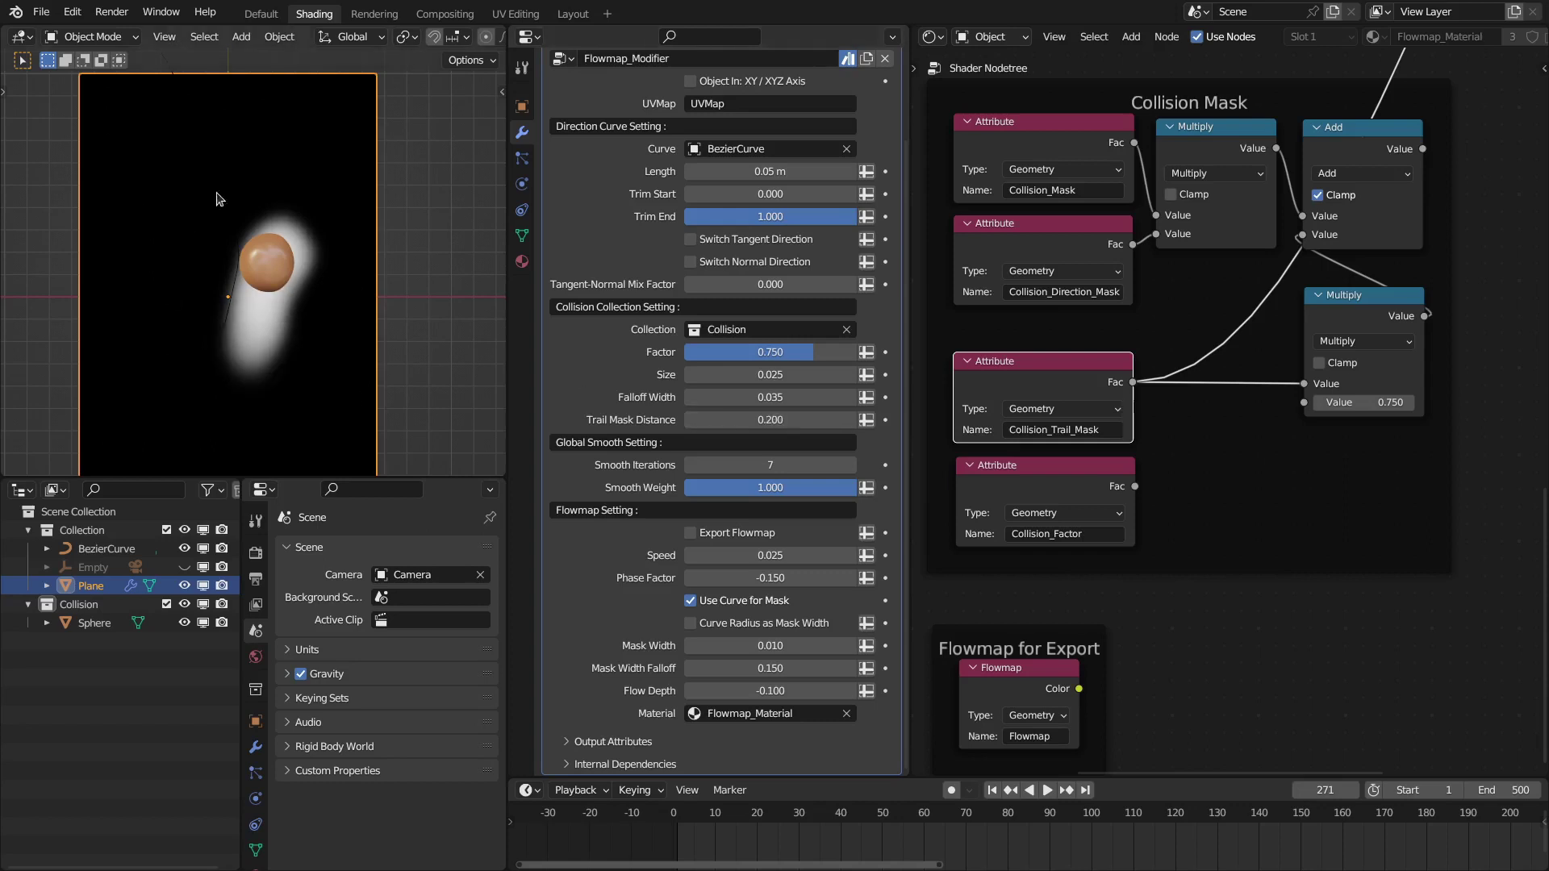
# - Preview the Add node that combines the directional collision mask with the trail mask
pyautogui.moveTo(1149, 405); pyautogui.dragTo(1090, 446, button='middle')
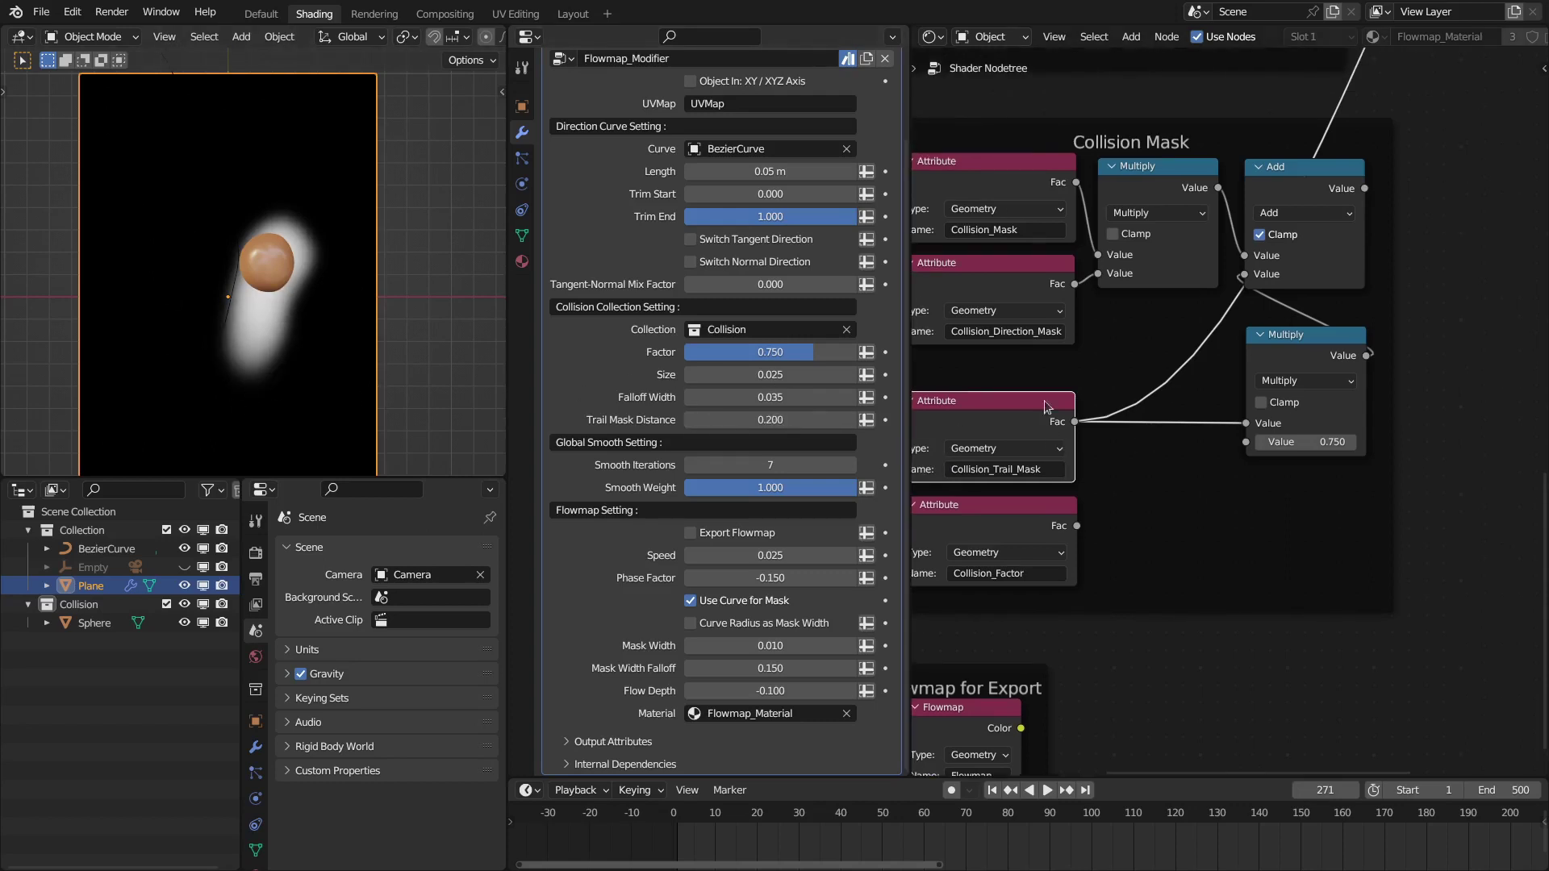
pyautogui.scroll(-2, 1225, 412)
pyautogui.keyDown('ctrl'); pyautogui.keyDown('shift'); pyautogui.click(1304, 244); pyautogui.keyUp('shift'); pyautogui.keyUp('ctrl')
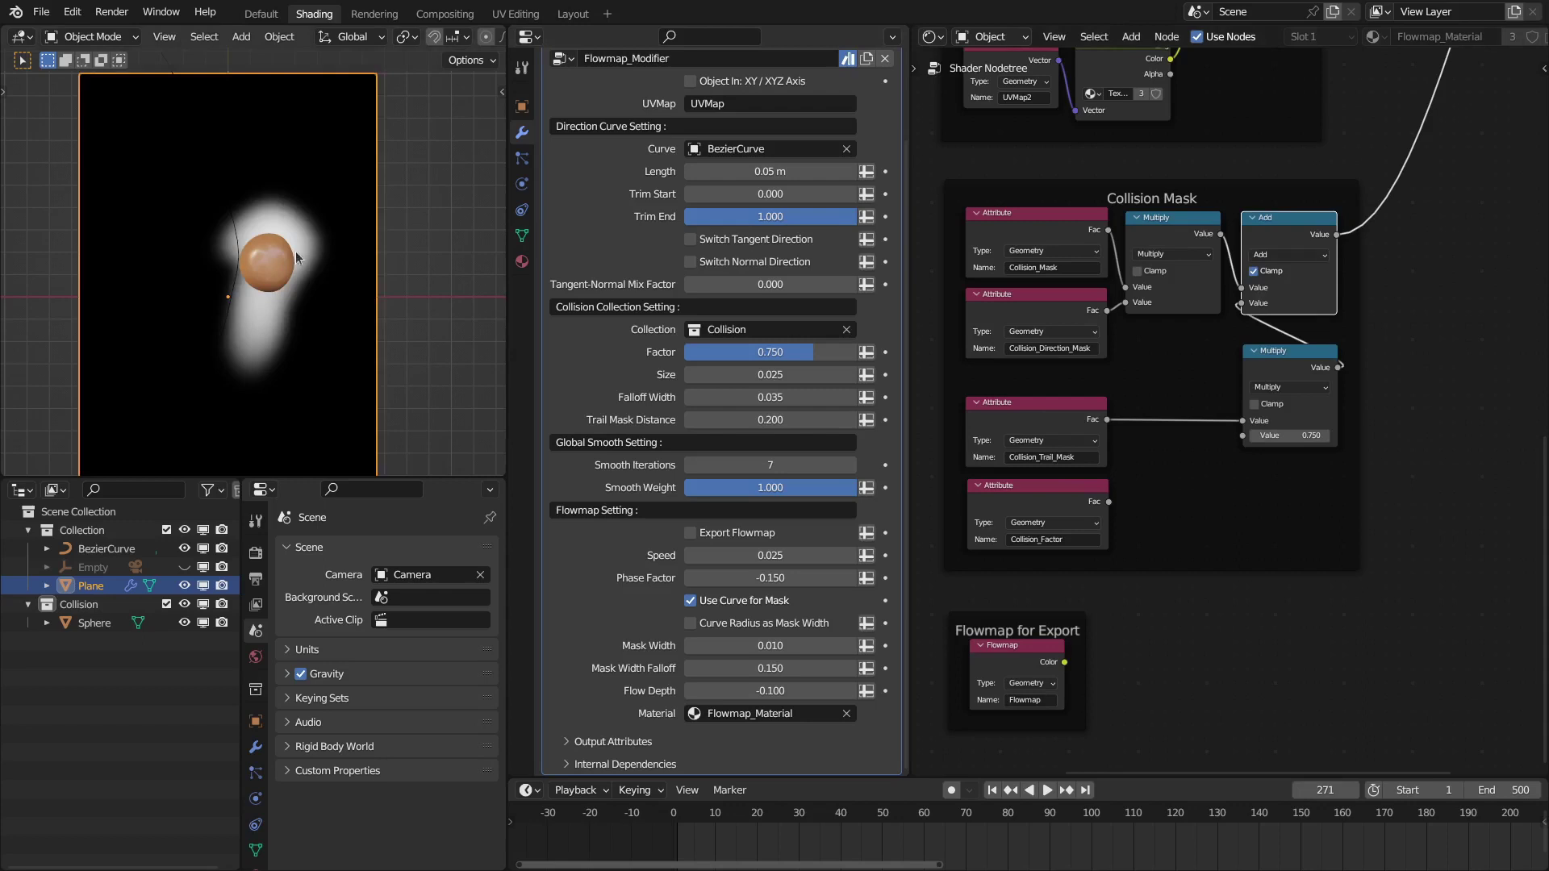
pyautogui.moveTo(1088, 419); pyautogui.dragTo(1106, 420, button='middle')
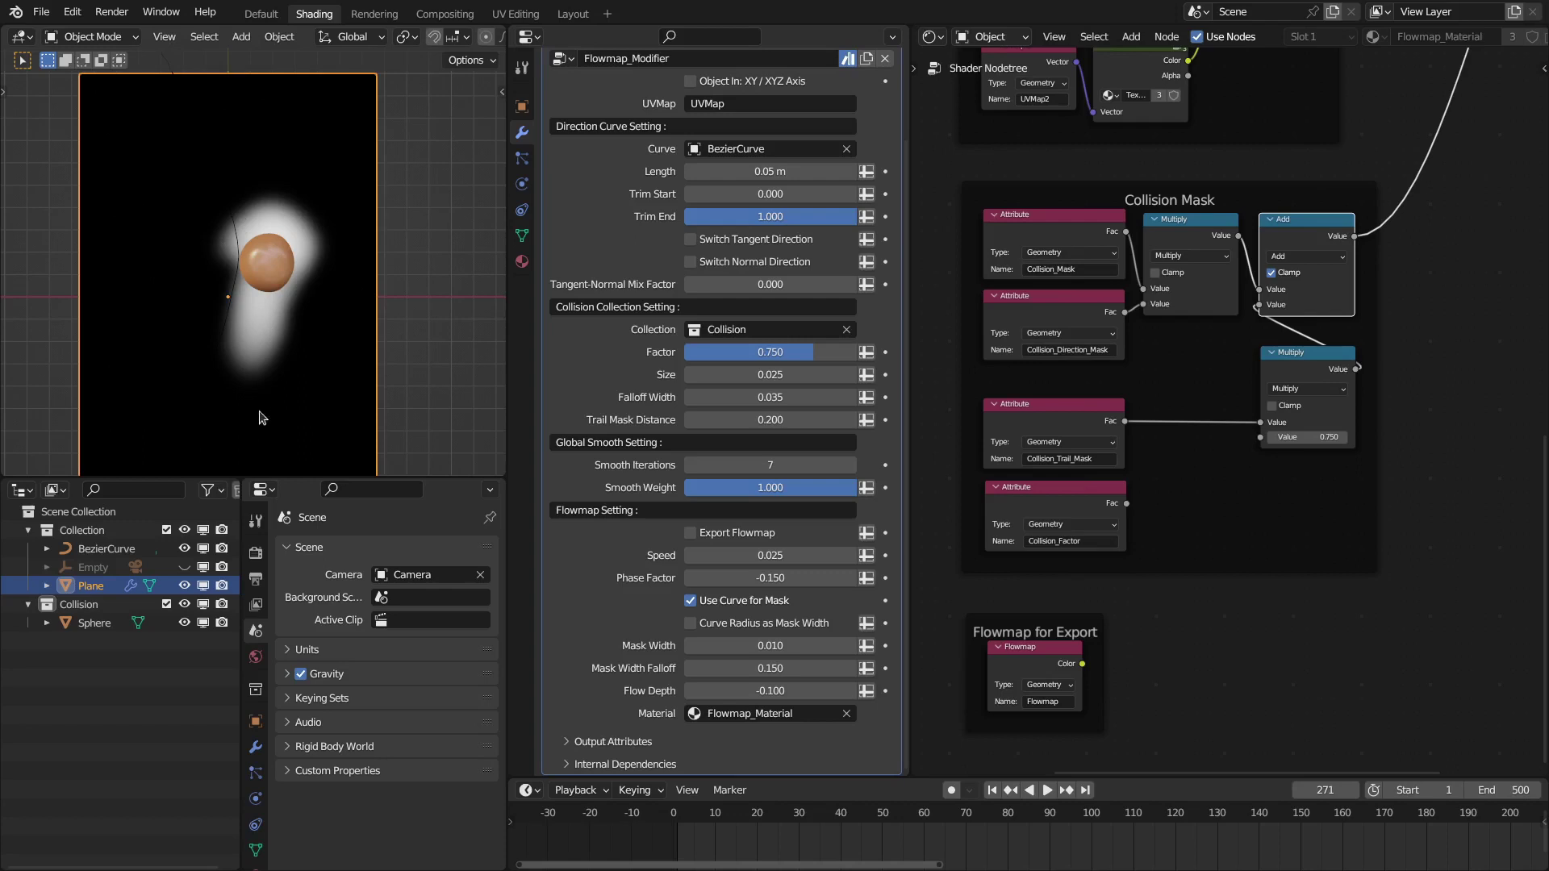
pyautogui.scroll(1, 1079, 442)
# - Preview the Collision_Factor attribute on the plane and check the modifier's collision Factor value that drives it
pyautogui.moveTo(1144, 470); pyautogui.dragTo(1114, 463, button='middle')
pyautogui.keyDown('ctrl'); pyautogui.keyDown('shift'); pyautogui.click(1040, 542); pyautogui.keyUp('shift'); pyautogui.keyUp('ctrl')
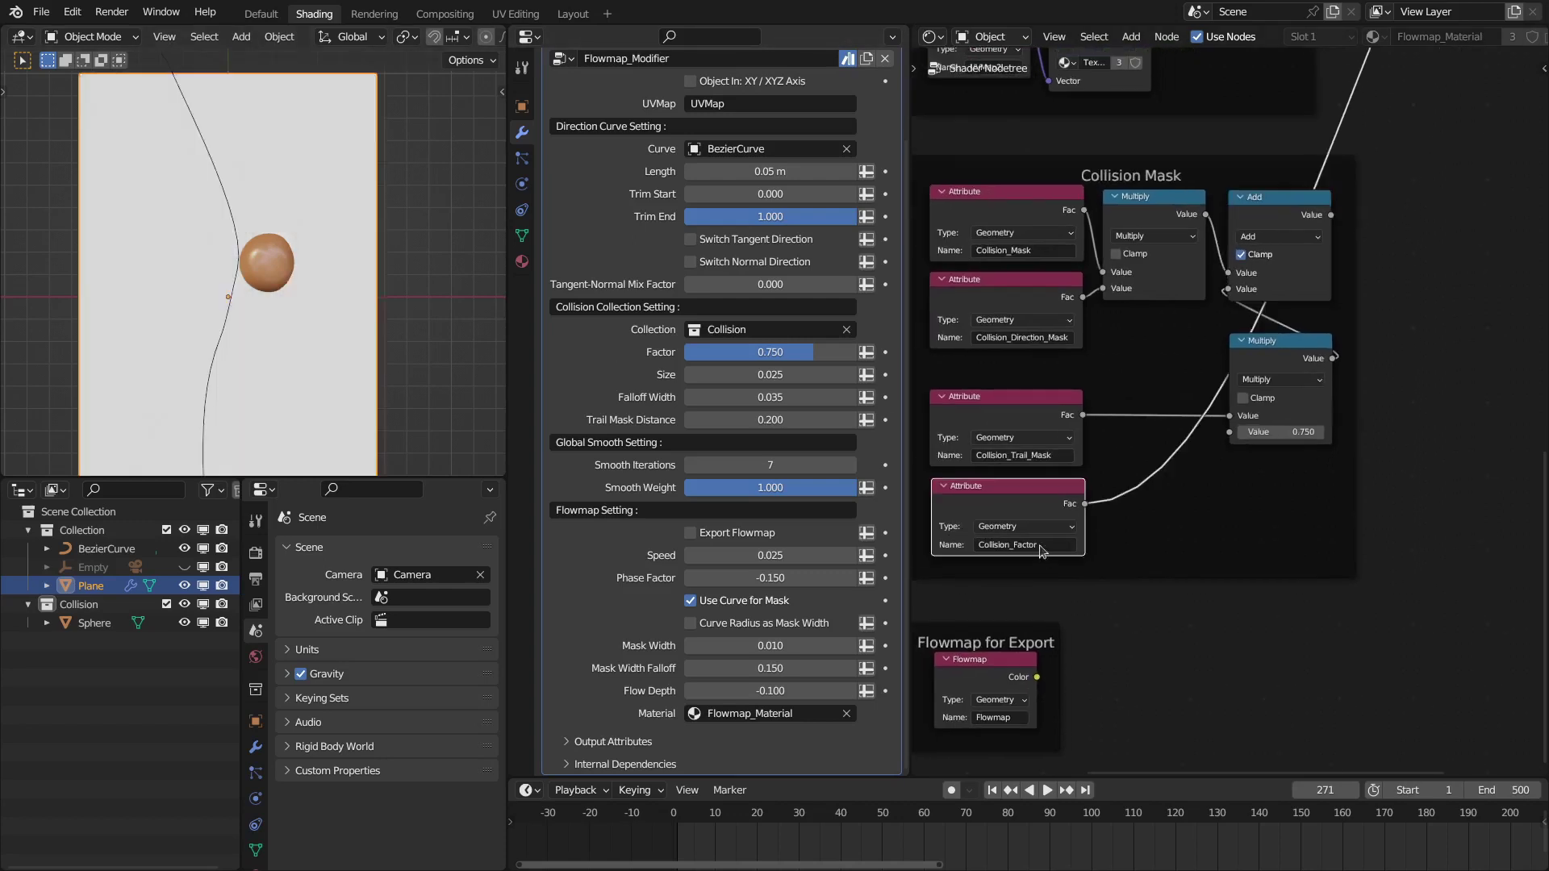
pyautogui.moveTo(807, 356)
pyautogui.mouseDown()
pyautogui.moveTo(686, 356)
pyautogui.moveTo(798, 352)
pyautogui.mouseUp()
pyautogui.click(799, 352)
pyautogui.press('BackSpace')
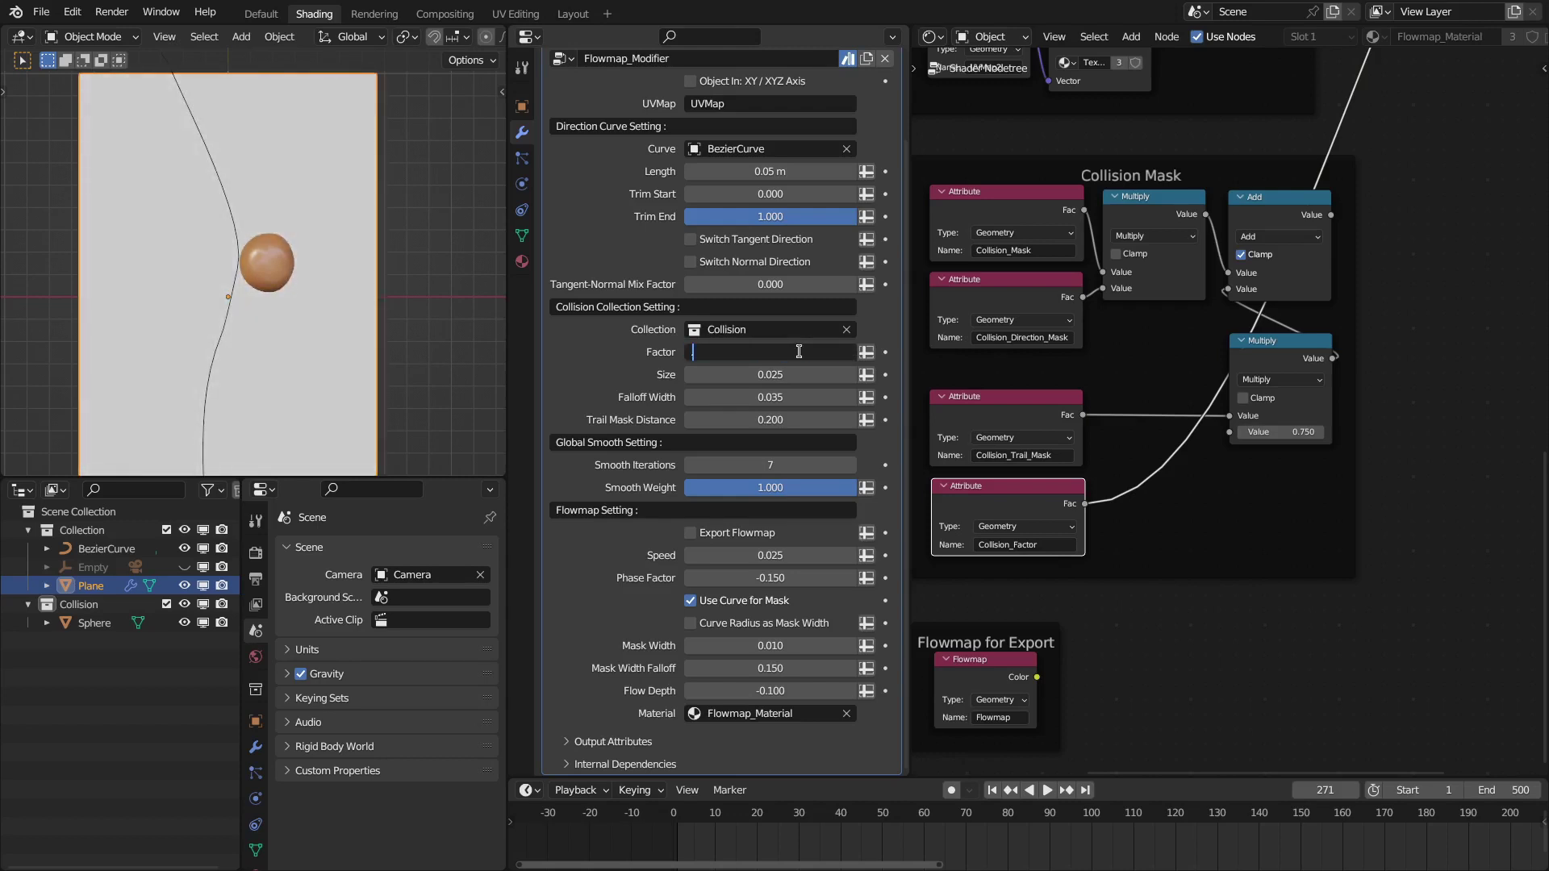
pyautogui.press('Return')
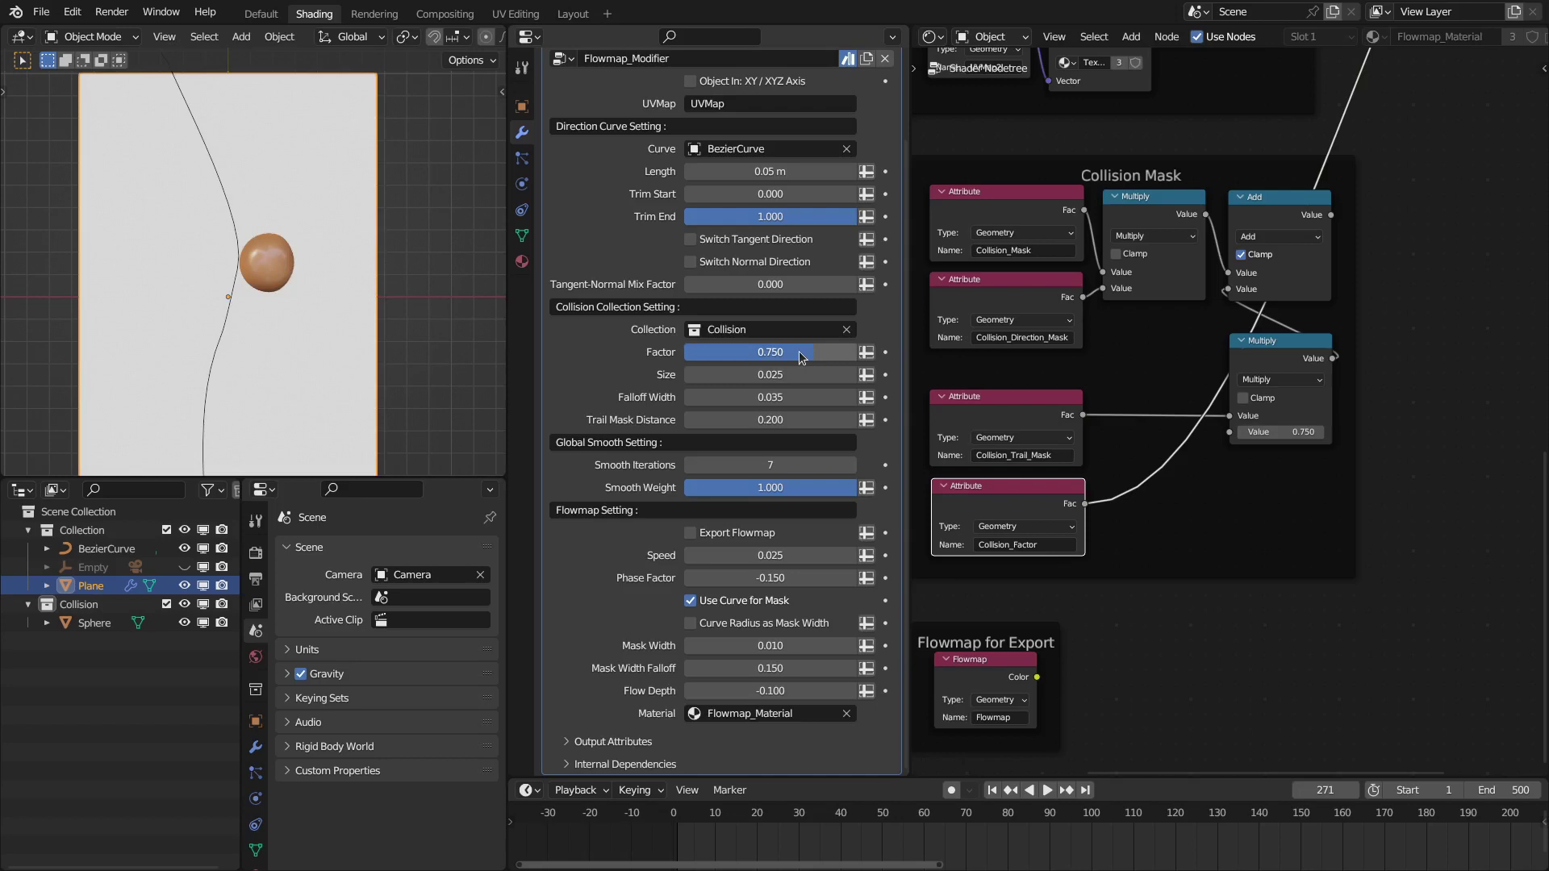
pyautogui.press('Home')
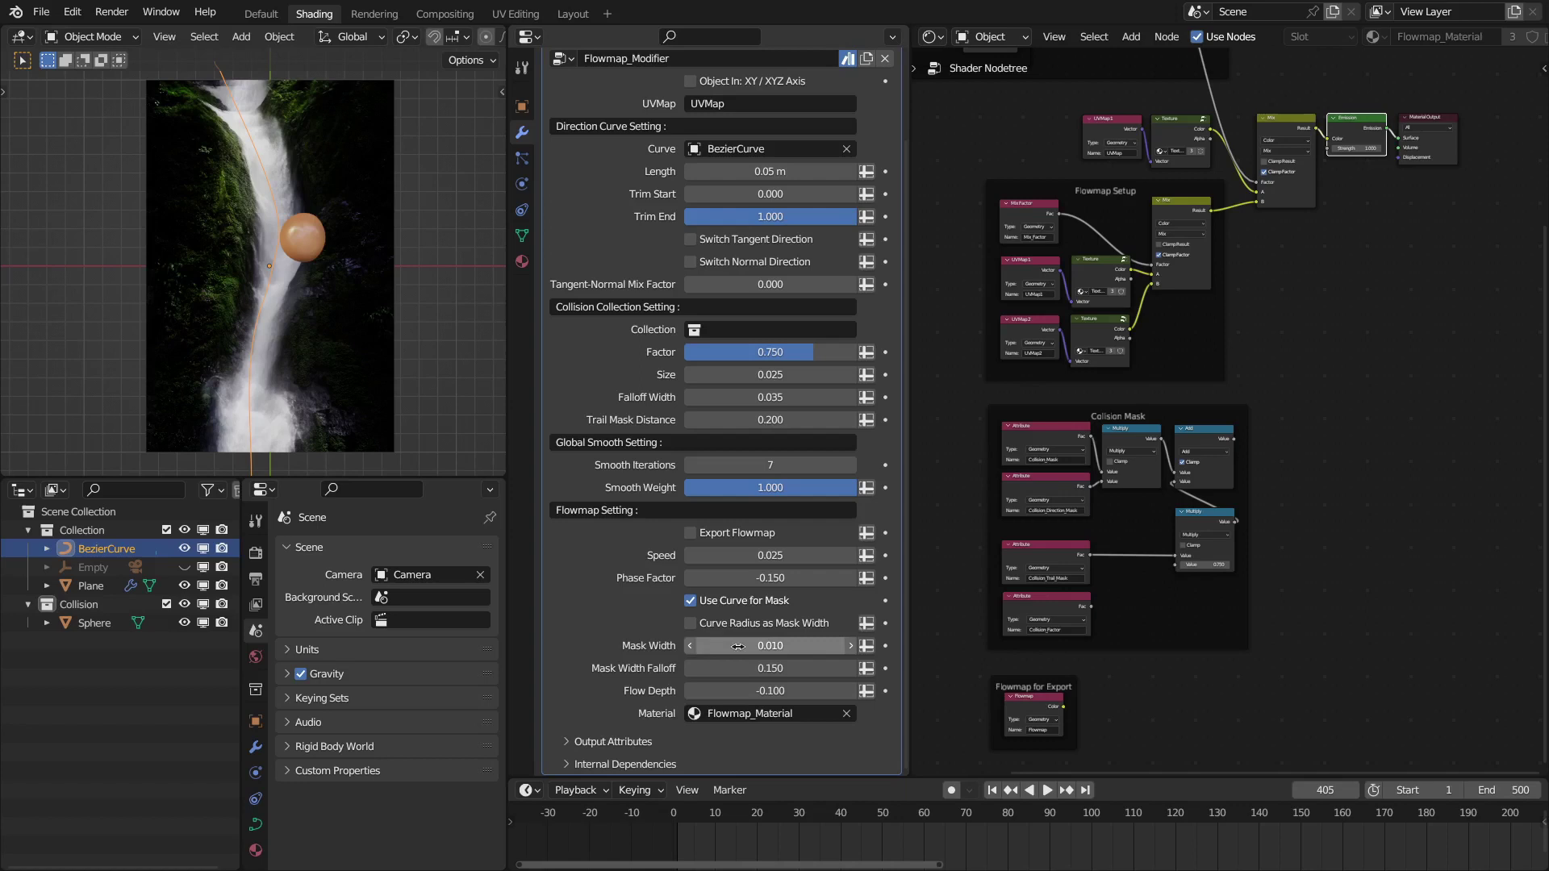
# - Edit the BezierCurve in a maximized viewport, set the mean radius of its control points to 0.05, and stop playback
pyautogui.press('Tab')
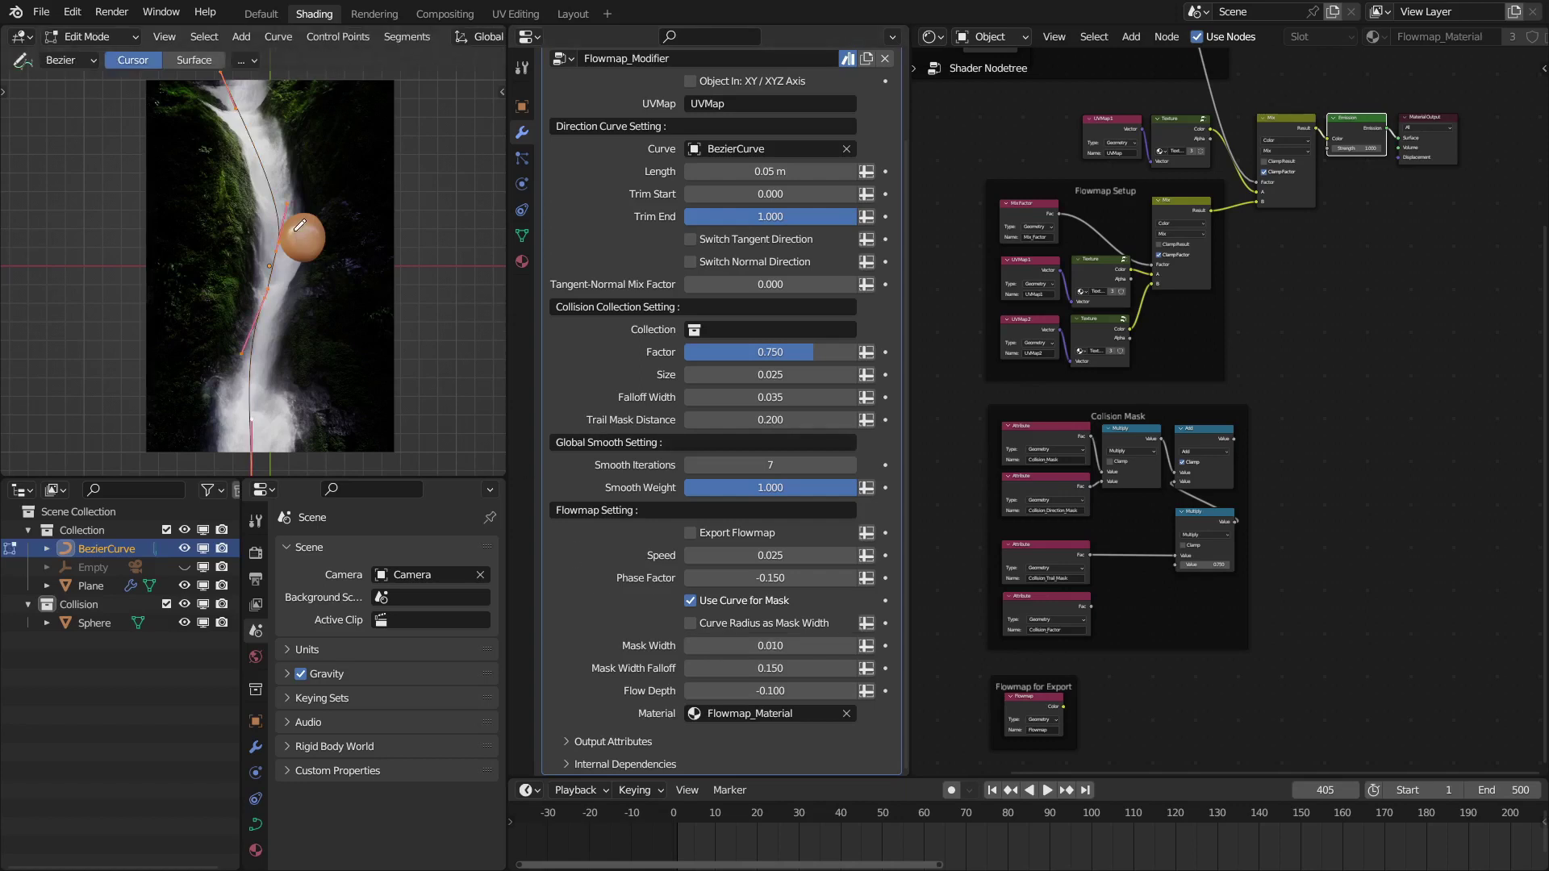
pyautogui.scroll(-1, 297, 232)
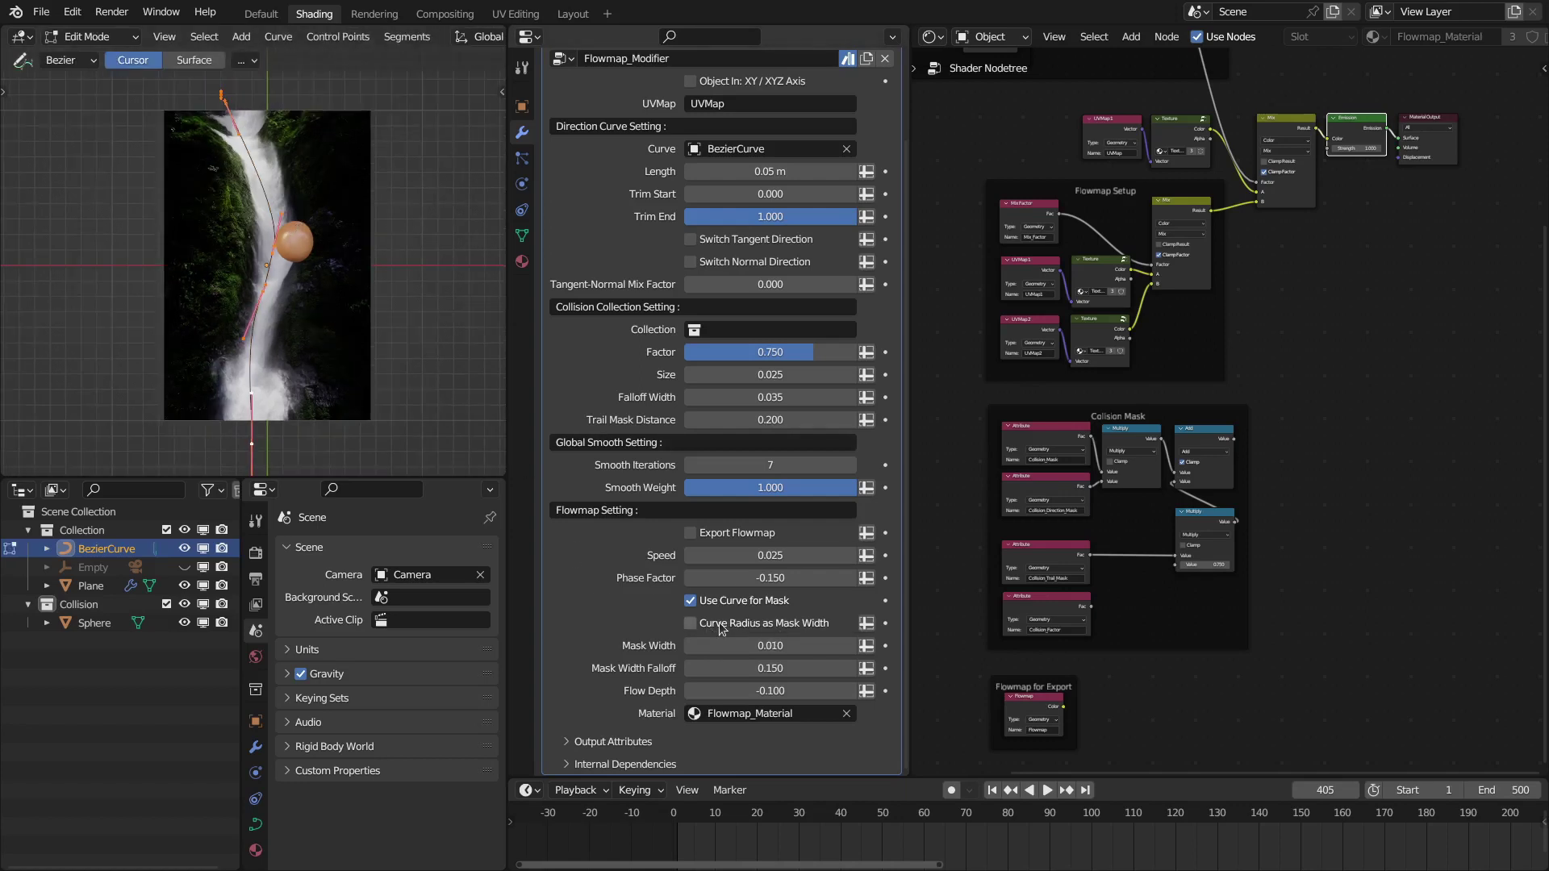
pyautogui.hotkey('ctrl', 'space')
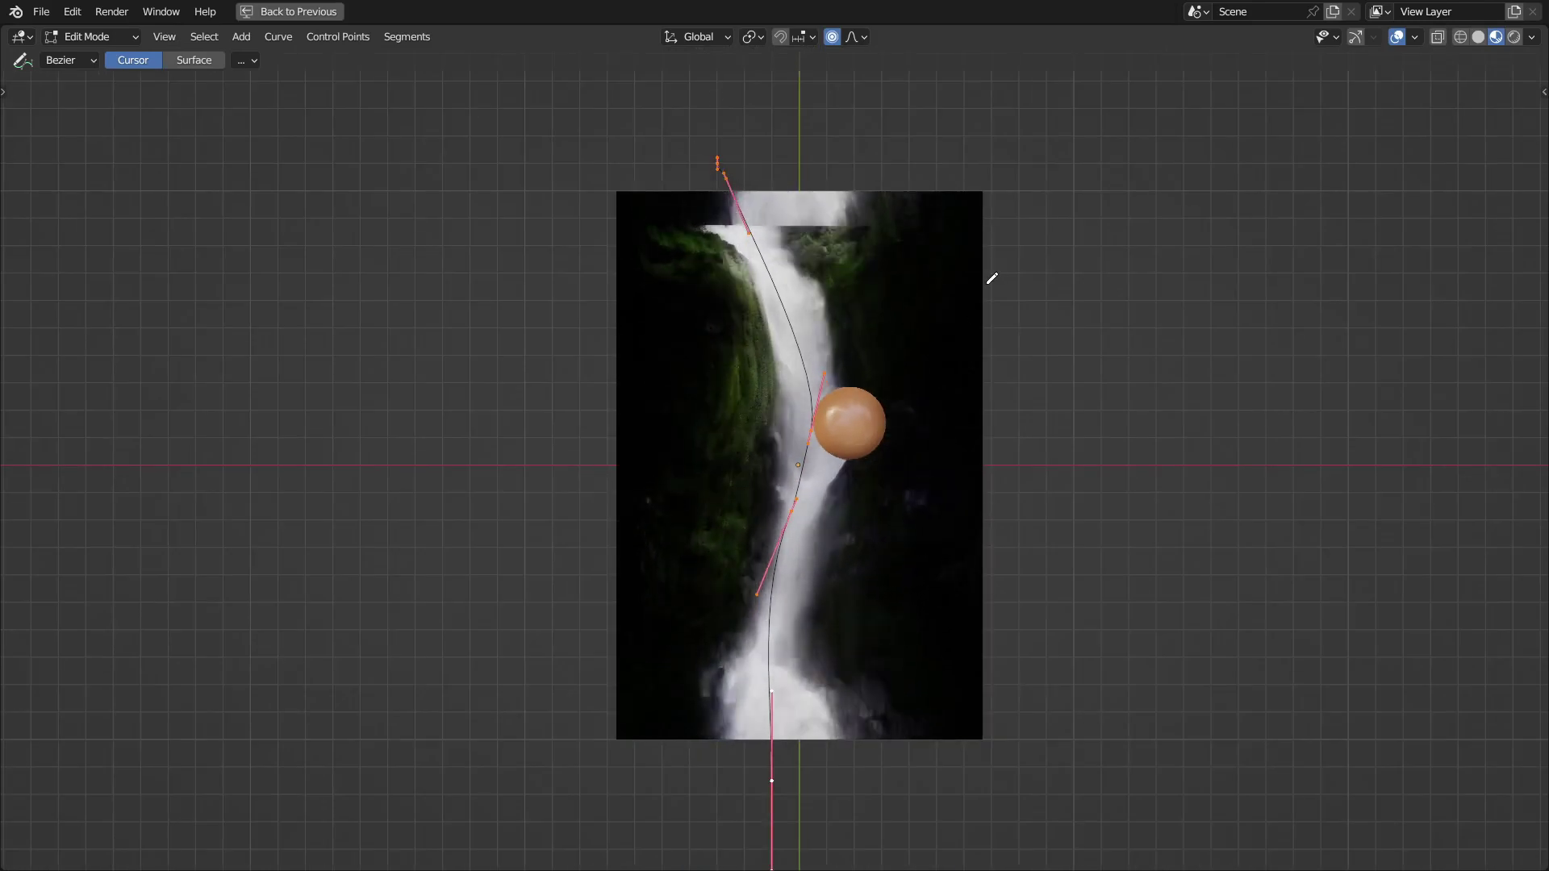
pyautogui.press('n')
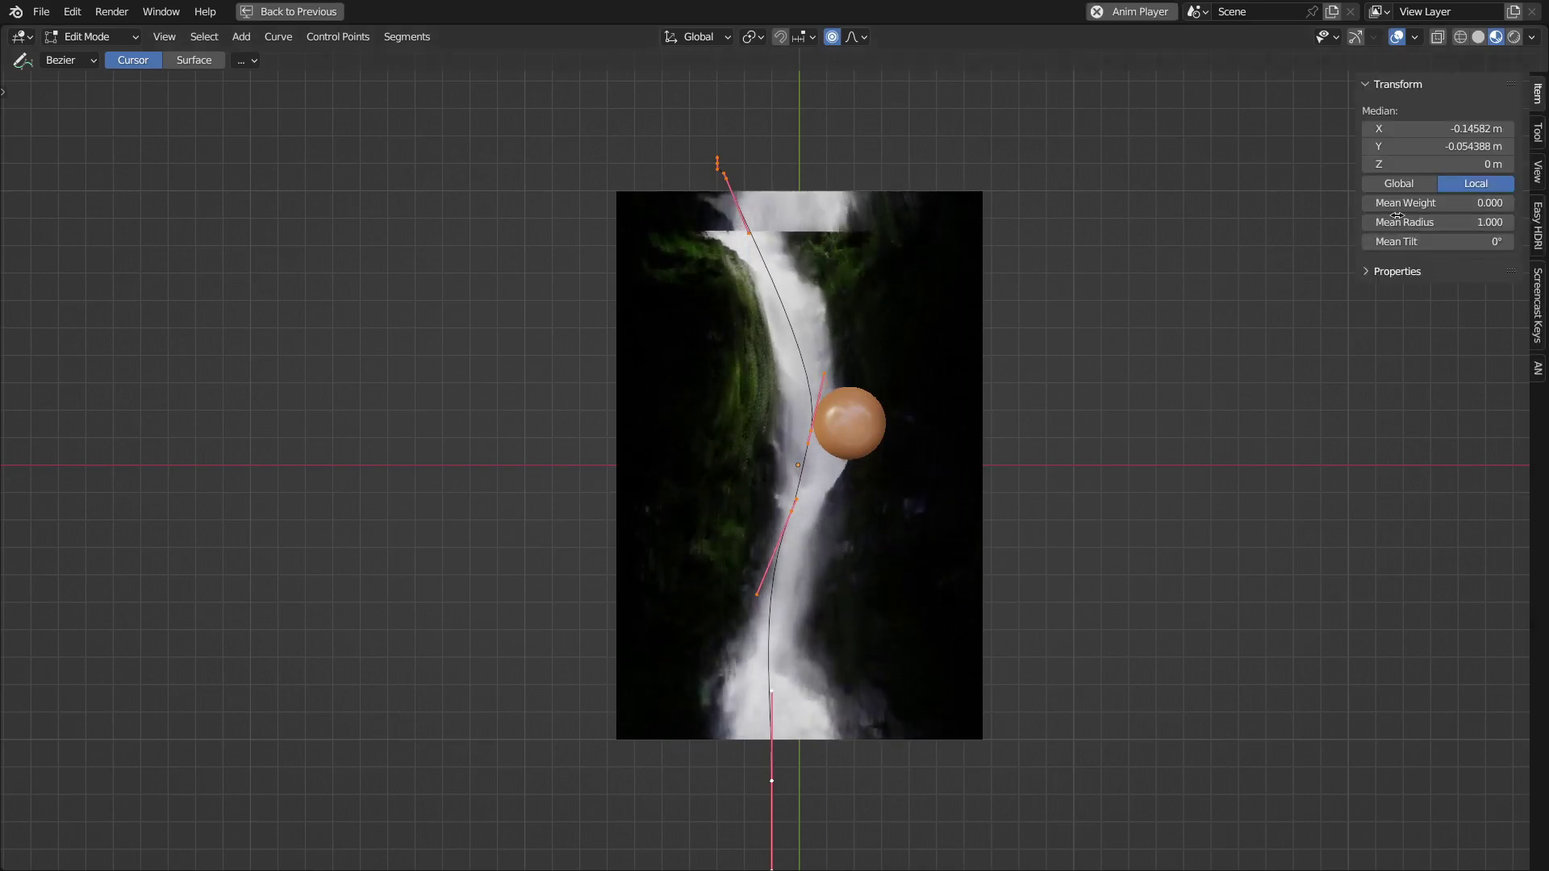
pyautogui.moveTo(1436, 221)
pyautogui.mouseDown()
pyautogui.moveTo(1365, 222)
pyautogui.moveTo(1444, 222)
pyautogui.mouseUp()
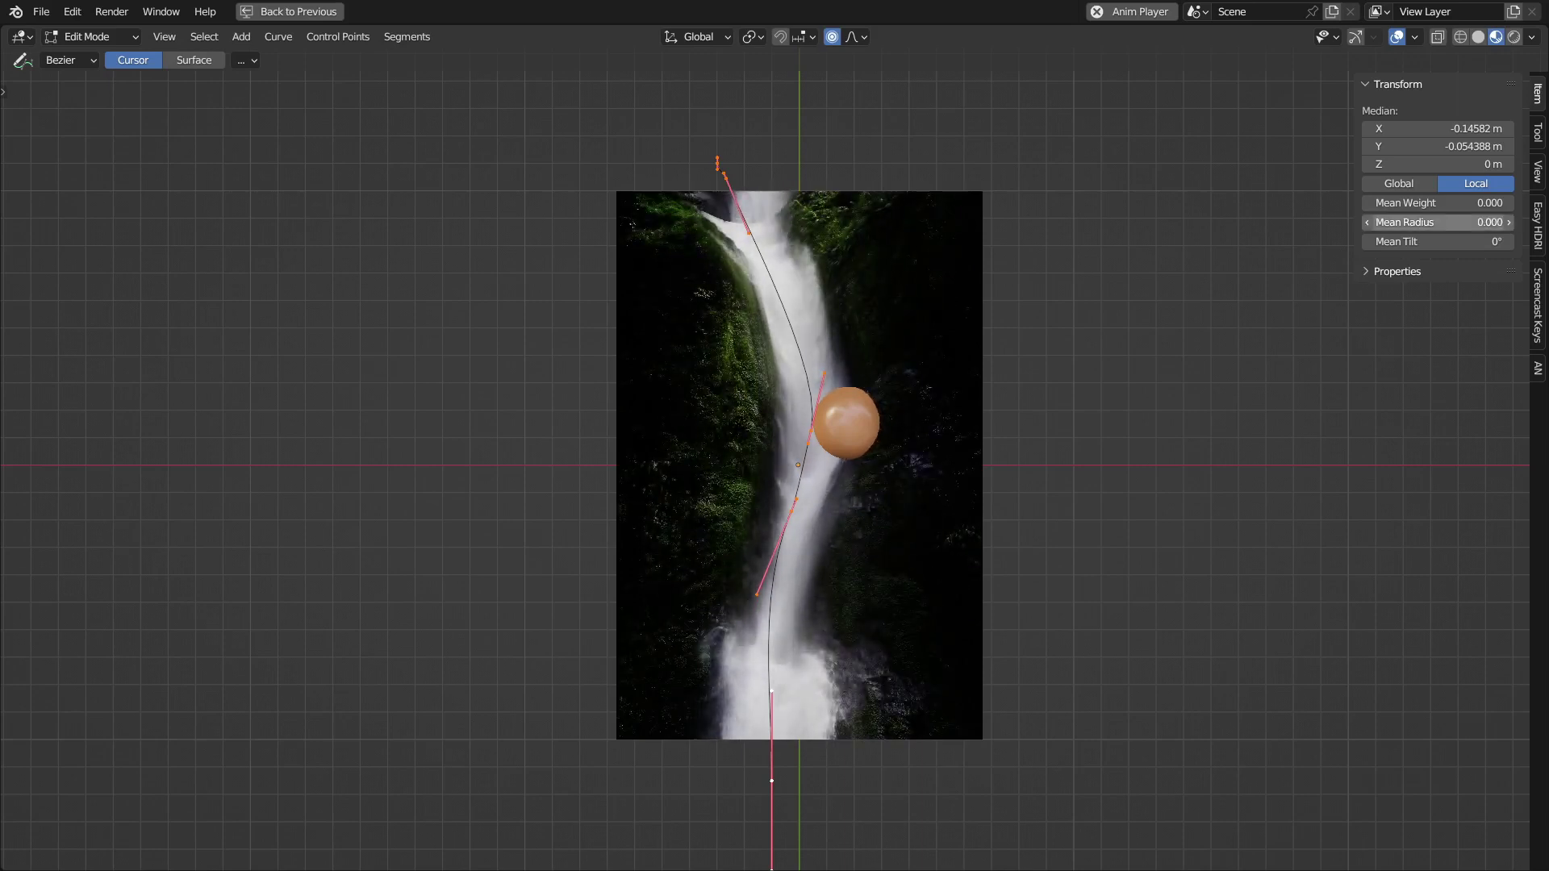
pyautogui.click(1453, 223)
pyautogui.write('0.4')
pyautogui.press('Return')
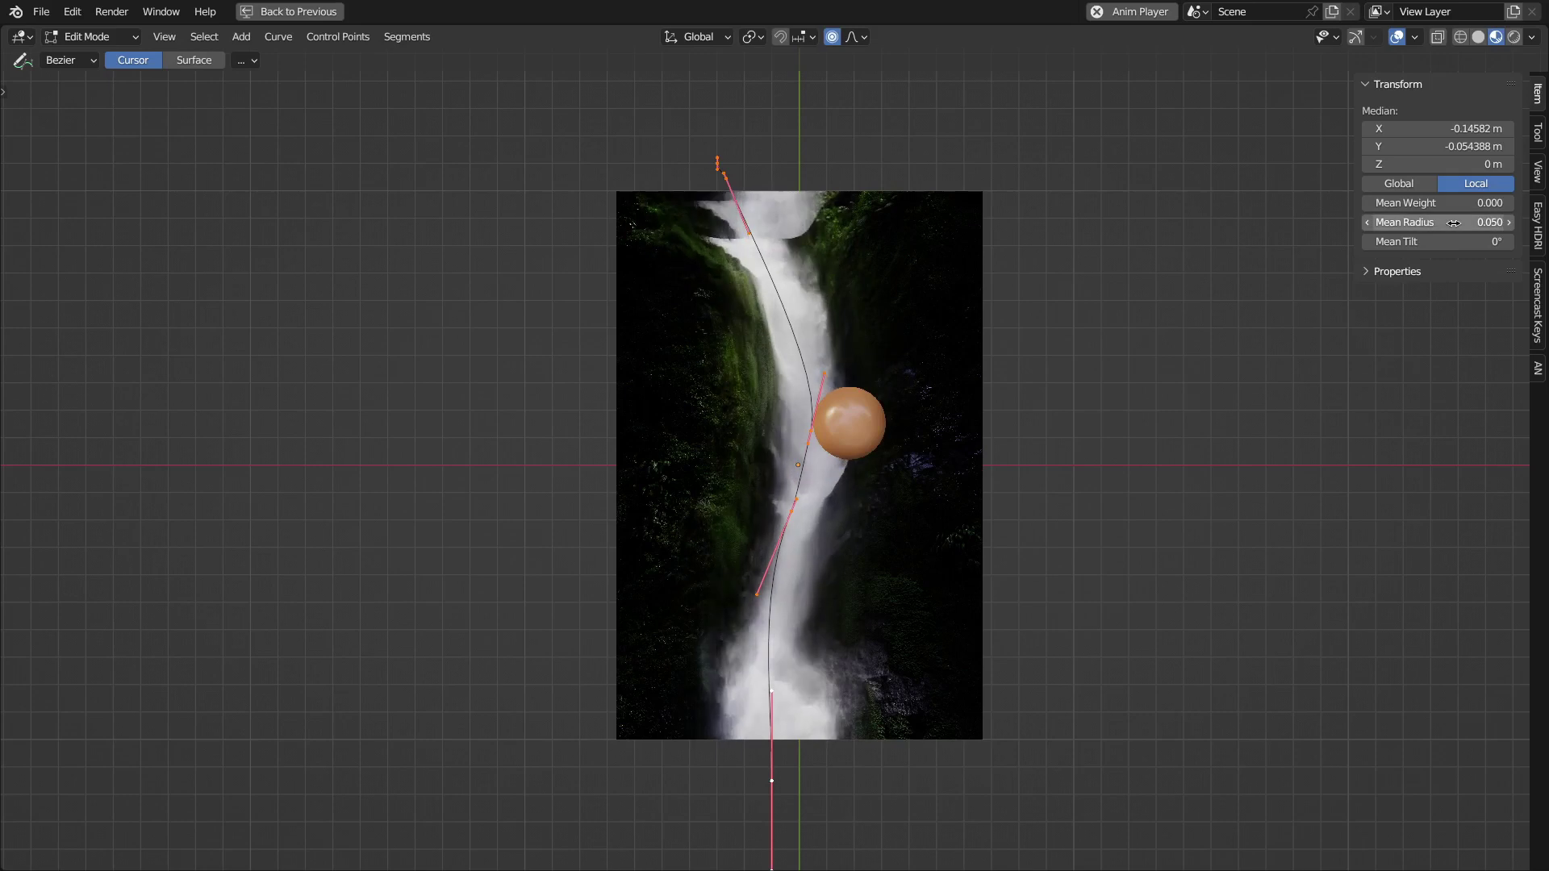
pyautogui.press('space')
# - Switch to the selection tool, select the control points in the middle of the curve and adjust their mean radius
pyautogui.keyDown('shift'); pyautogui.moveTo(804, 376); pyautogui.dragTo(758, 362, button='middle'); pyautogui.keyUp('shift')
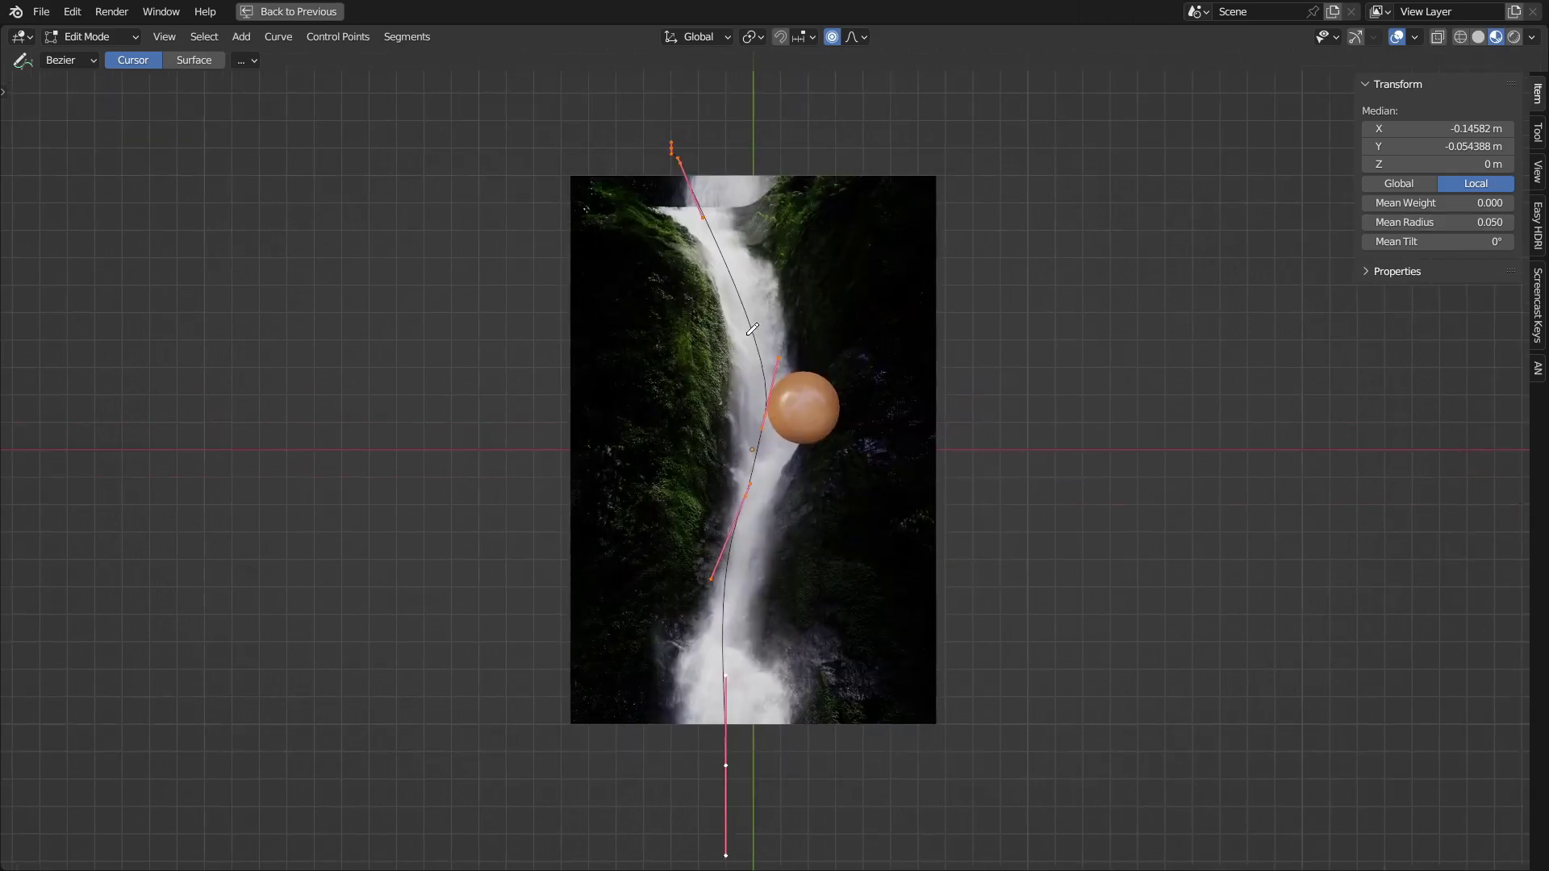
pyautogui.press('t')
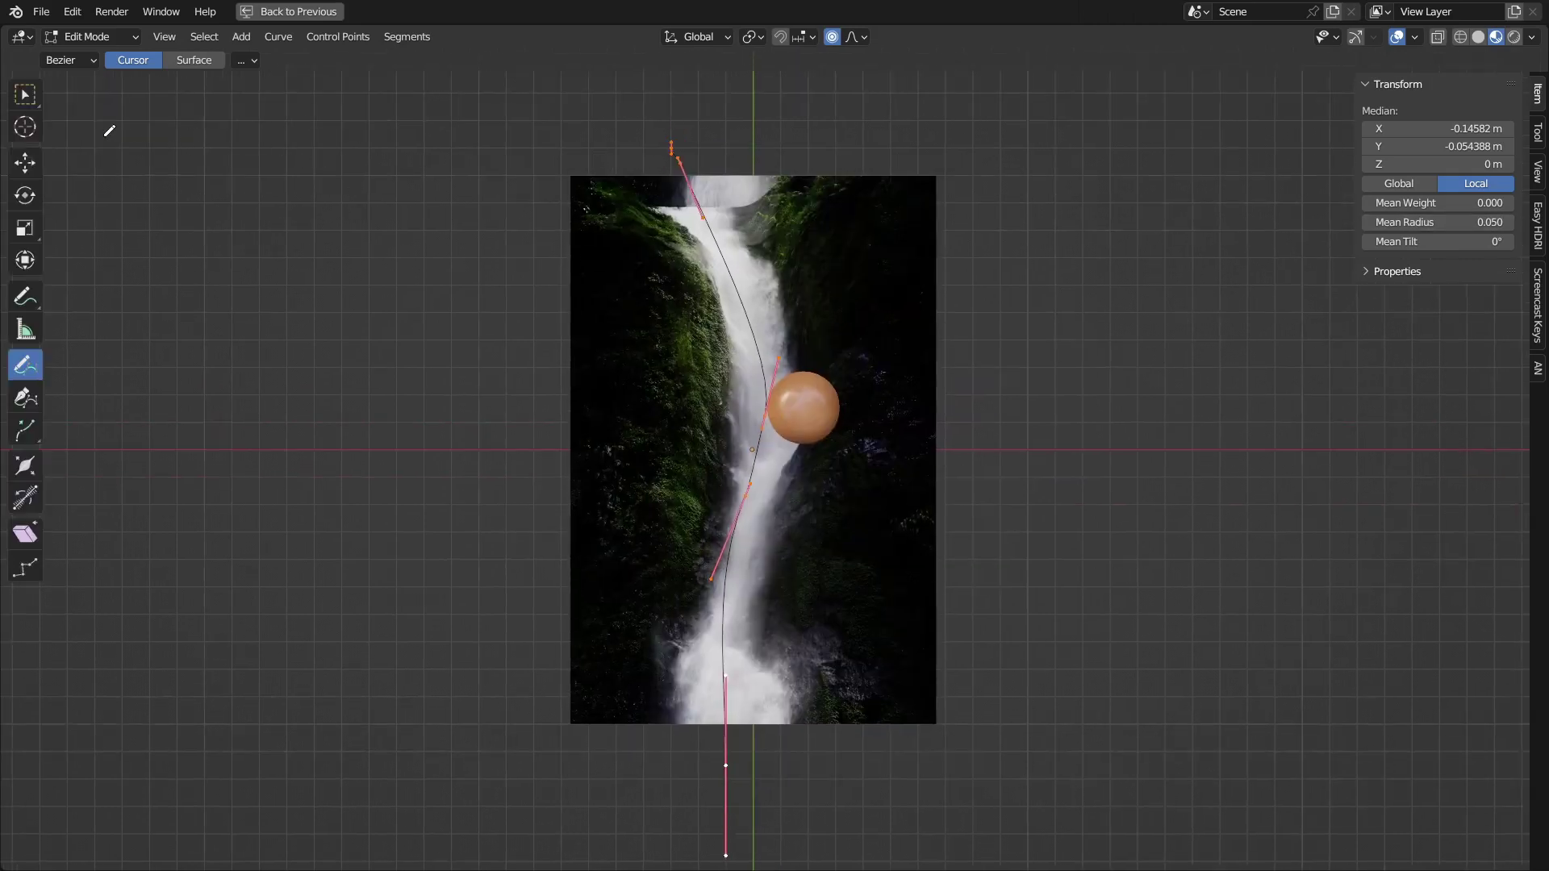
pyautogui.click(25, 94)
pyautogui.click(753, 408)
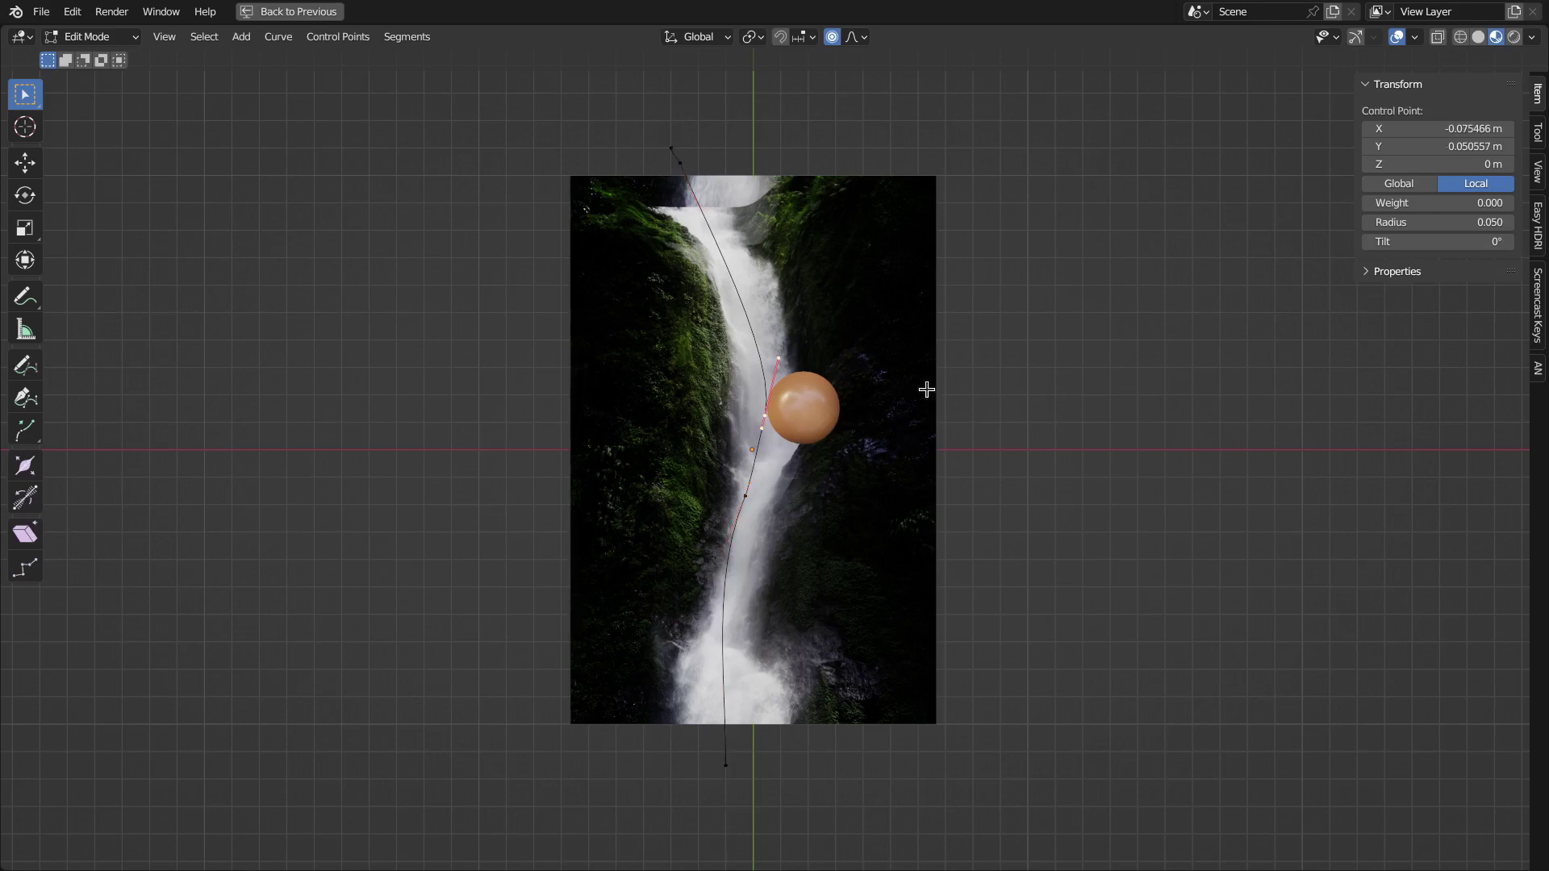
pyautogui.scroll(1, 926, 390)
pyautogui.keyDown('shift'); pyautogui.moveTo(770, 482); pyautogui.dragTo(780, 407, button='middle'); pyautogui.keyUp('shift')
pyautogui.click(744, 427)
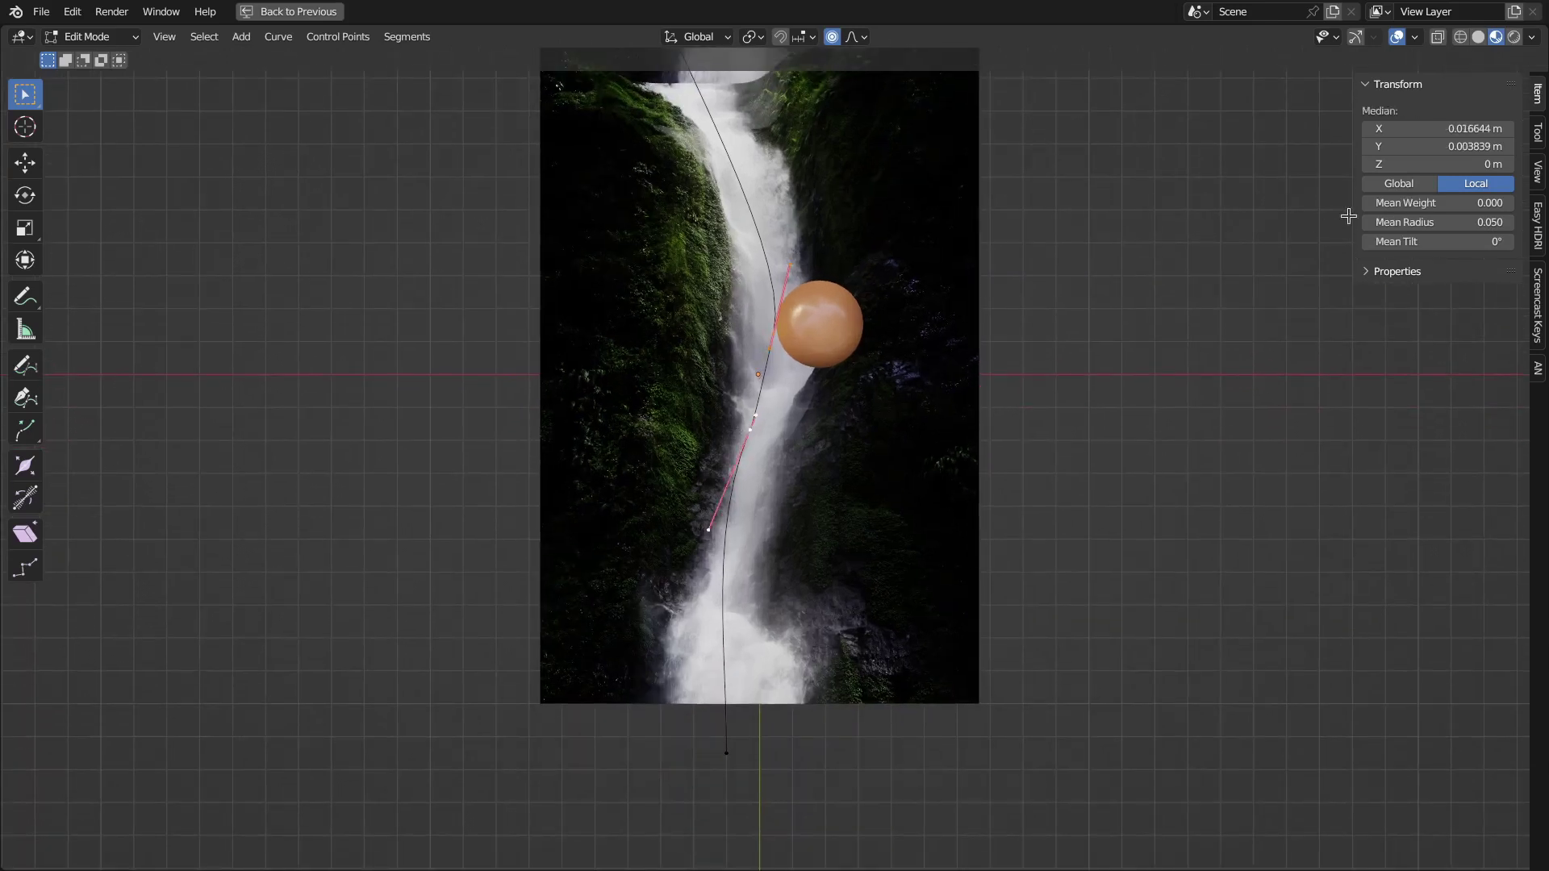
pyautogui.moveTo(1437, 222); pyautogui.dragTo(1396, 222)
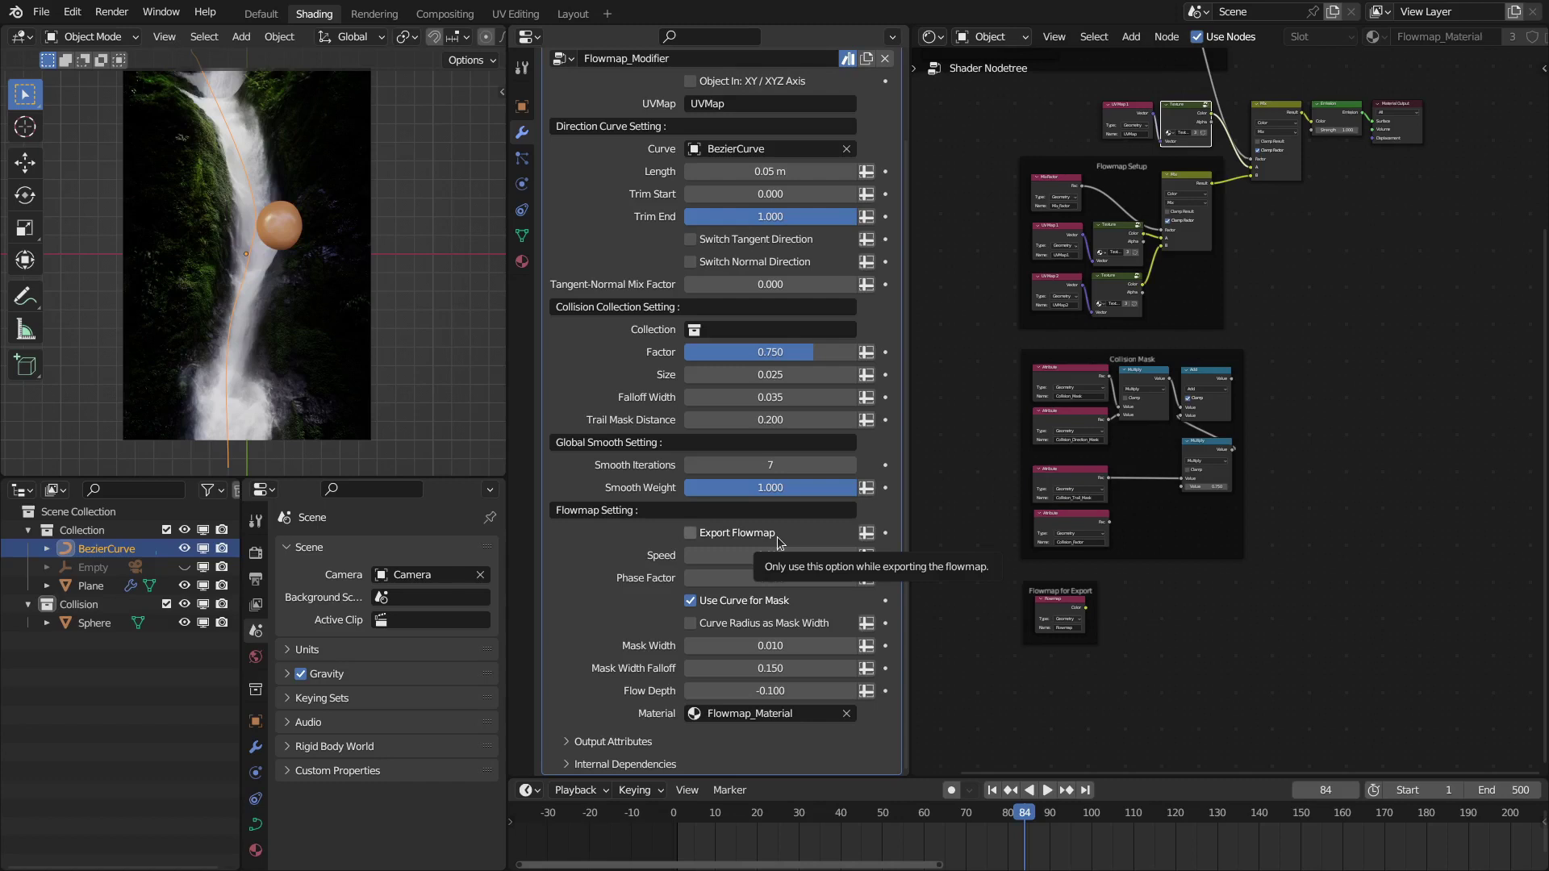
# - Enable Export Flowmap on the modifier and preview the Flowmap attribute from the Flowmap for Export frame
pyautogui.click(735, 535)
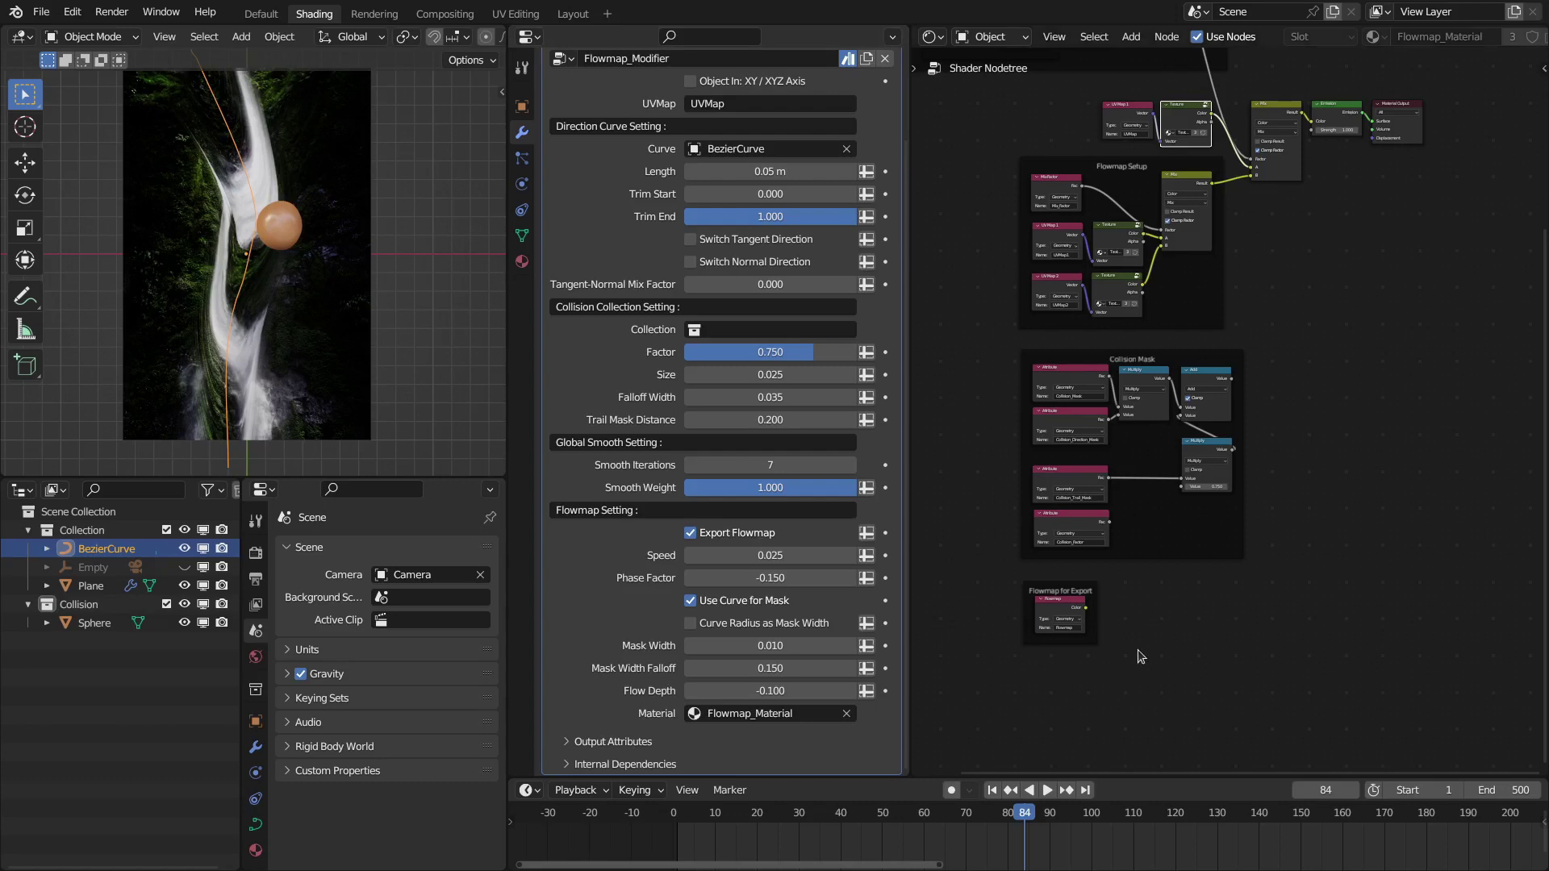
pyautogui.moveTo(1138, 656); pyautogui.dragTo(1317, 514, button='middle')
pyautogui.scroll(3, 1003, 525)
pyautogui.scroll(5, 1317, 515)
pyautogui.moveTo(1223, 515); pyautogui.dragTo(1193, 491, button='middle')
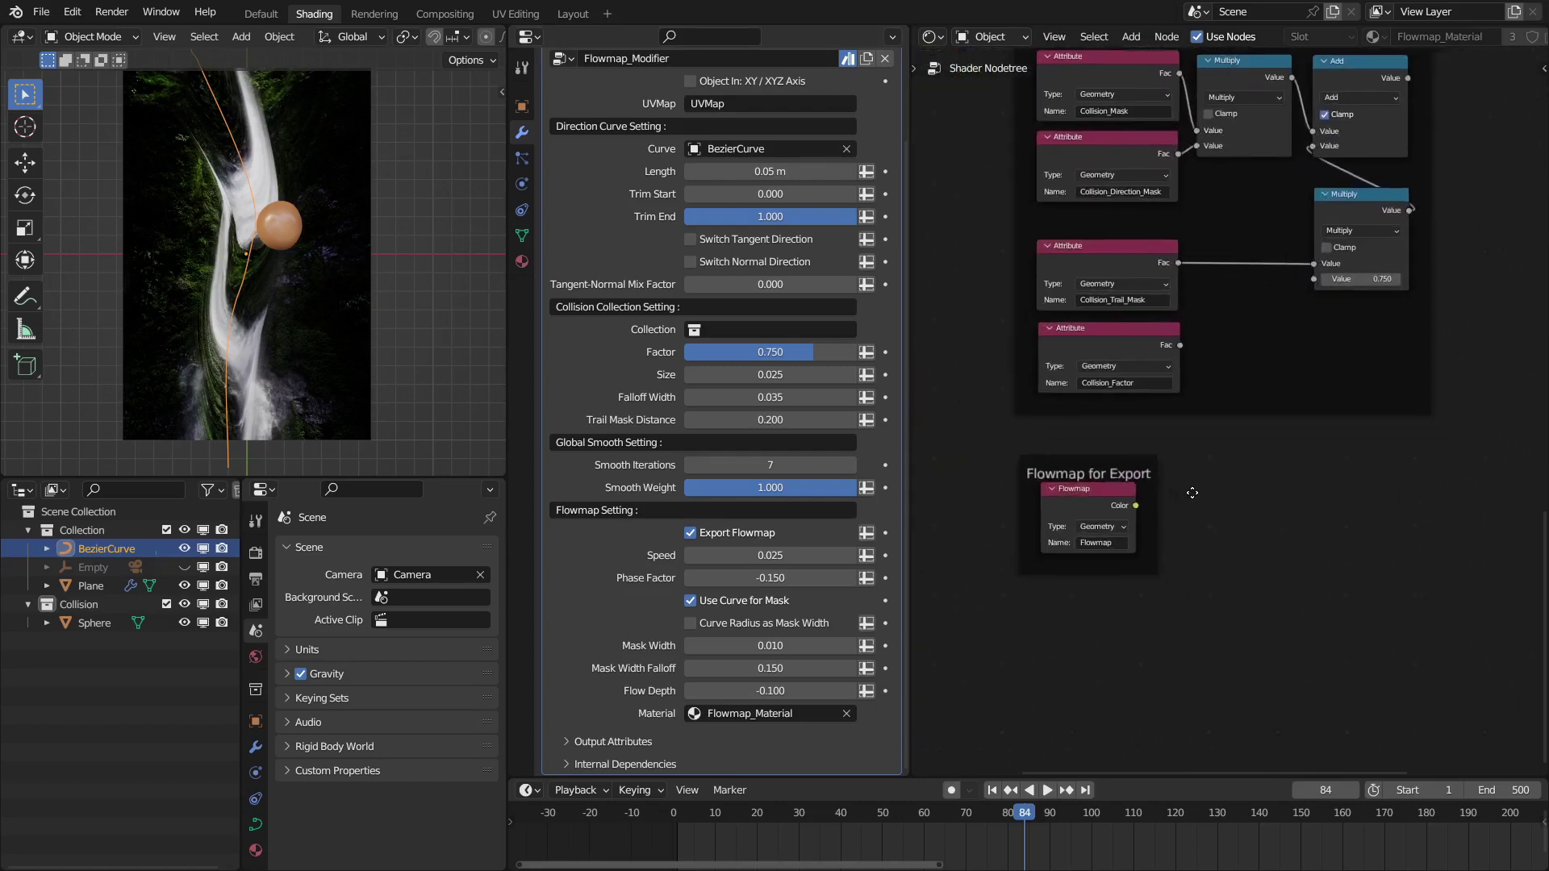
pyautogui.keyDown('ctrl'); pyautogui.keyDown('shift'); pyautogui.click(1112, 508); pyautogui.keyUp('shift'); pyautogui.keyUp('ctrl')
pyautogui.scroll(-3, 1073, 603)
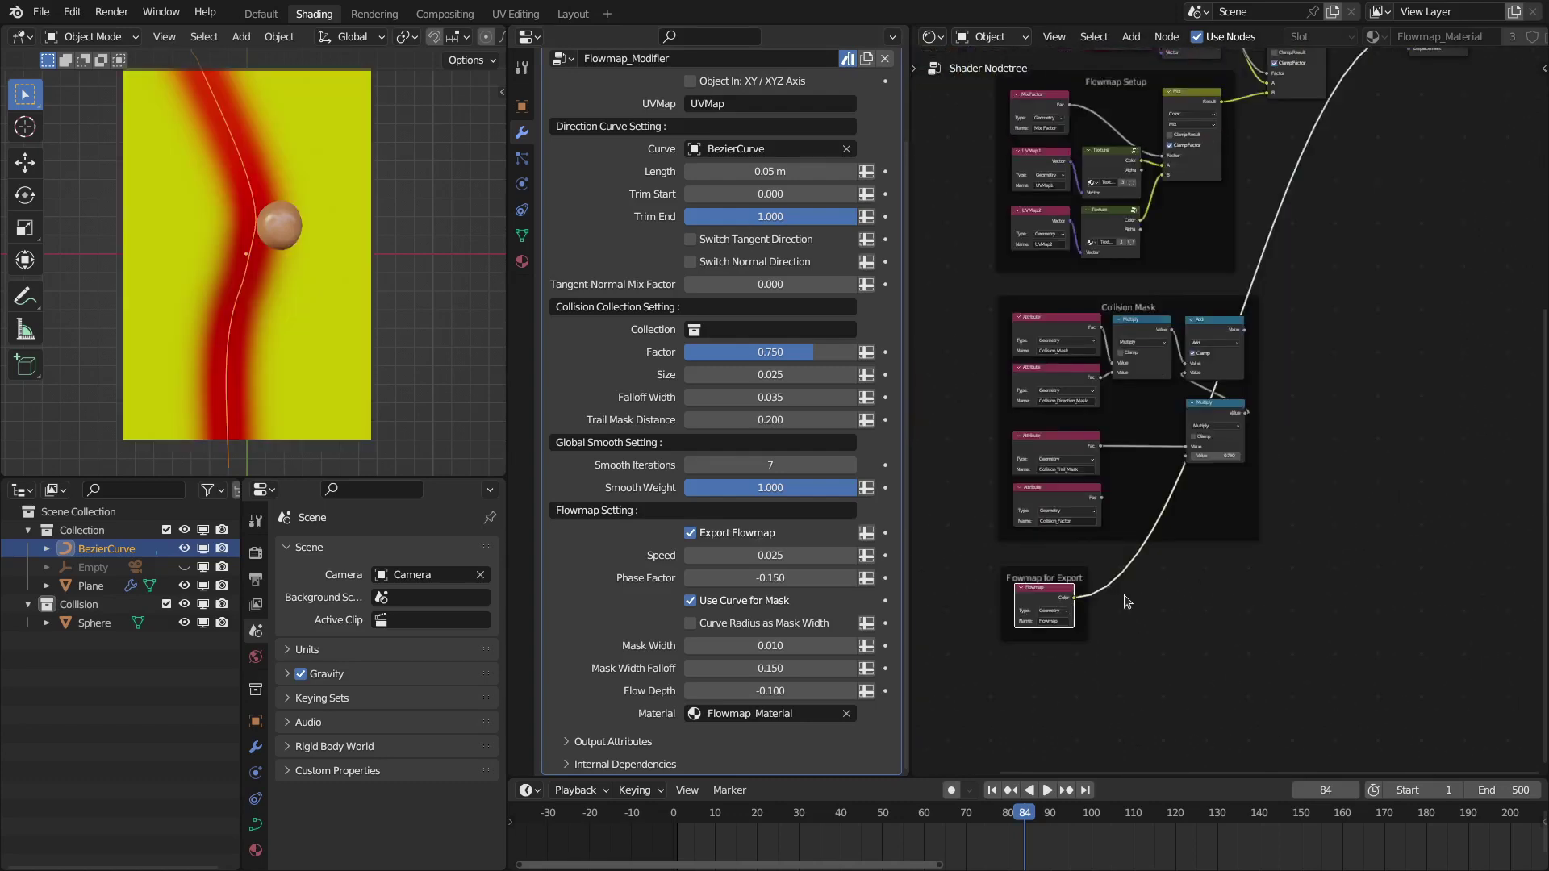
# - Move the Material Output node beside the Flowmap for Export frame, keeping the Flowmap color connected to its Surface
pyautogui.scroll(-5, 1171, 581)
pyautogui.moveTo(1295, 364); pyautogui.dragTo(1220, 522, button='middle')
pyautogui.scroll(4, 1291, 431)
pyautogui.moveTo(1329, 277); pyautogui.dragTo(1320, 779)
pyautogui.moveTo(1311, 682); pyautogui.dragTo(1409, 341, button='middle')
pyautogui.scroll(6, 1409, 341)
pyautogui.moveTo(1497, 460); pyautogui.dragTo(1124, 471)
pyautogui.moveTo(1111, 477); pyautogui.dragTo(1210, 434, button='middle')
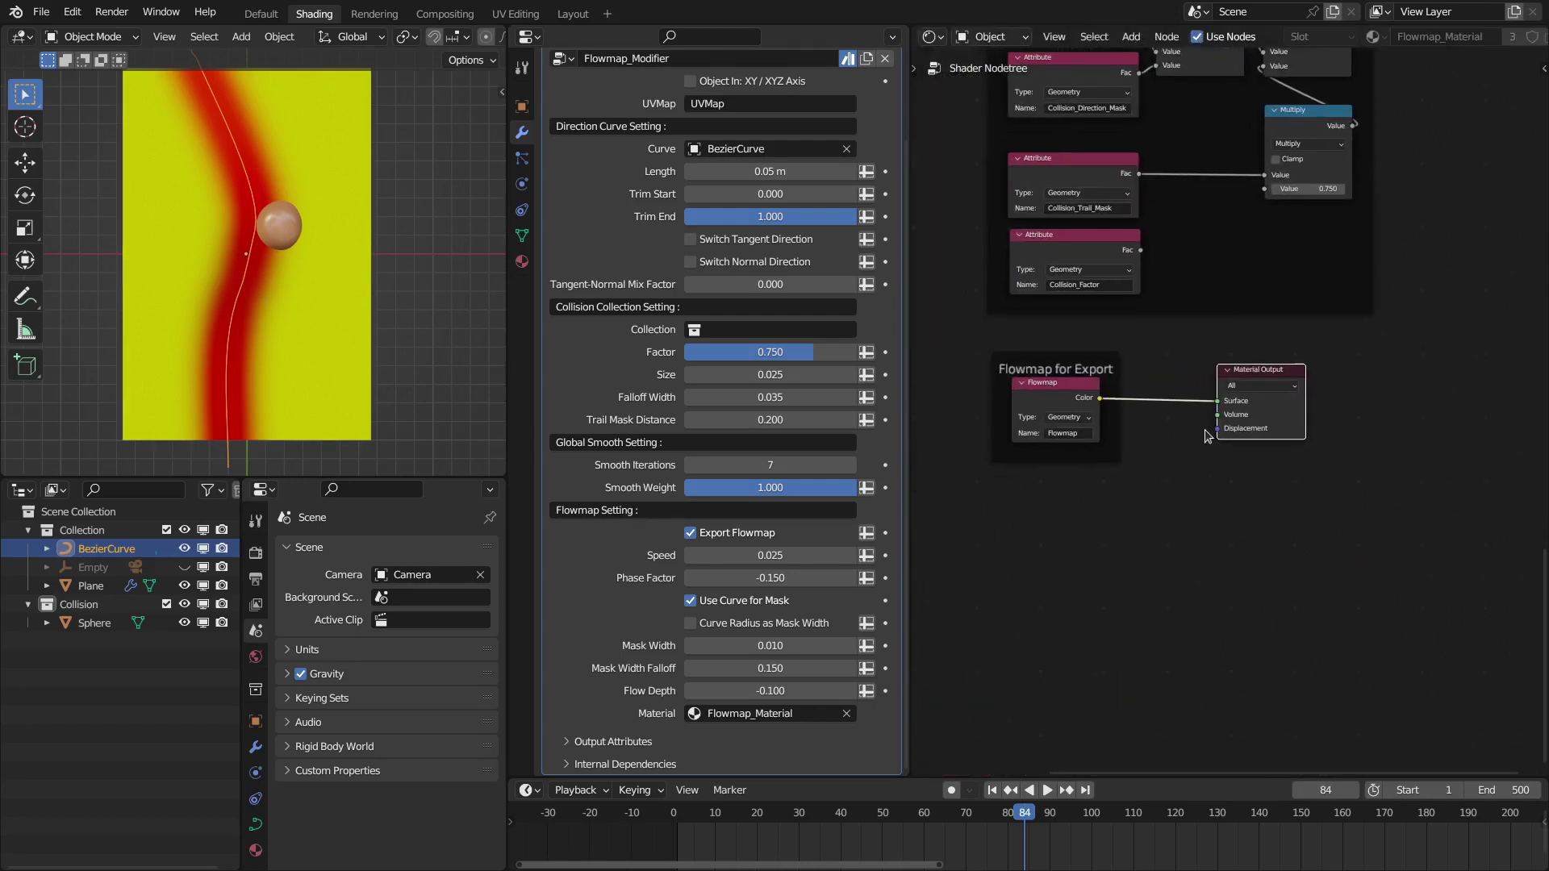
# - Add an Image Texture node and place it below the Flowmap for Export frame
pyautogui.scroll(1, 1208, 436)
pyautogui.hotkey('shift', 'a')
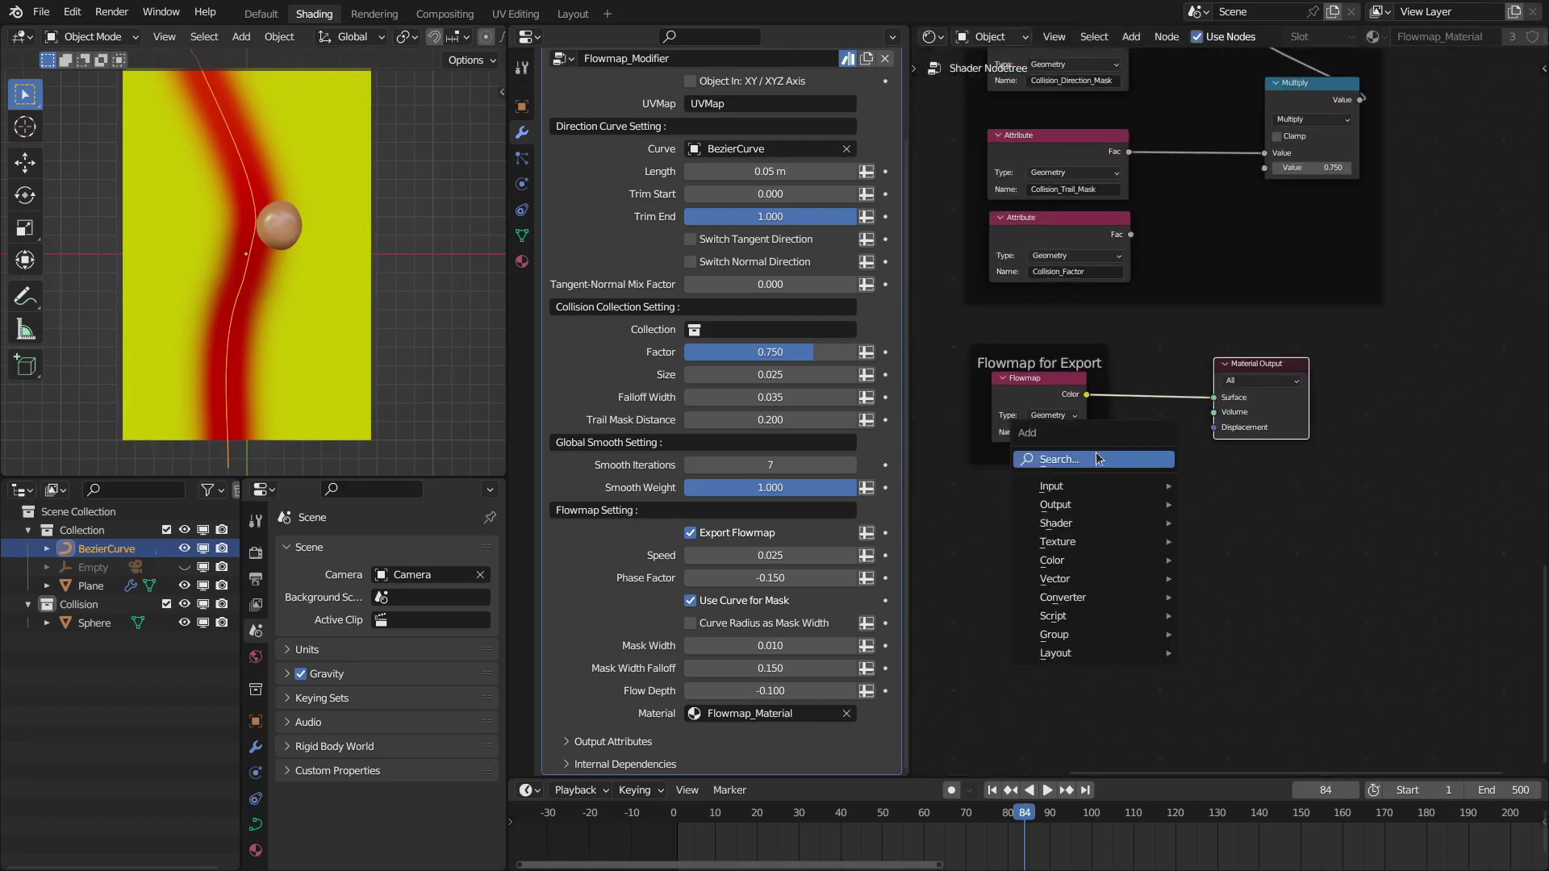
pyautogui.click(1097, 459)
pyautogui.write('image')
pyautogui.press('Return')
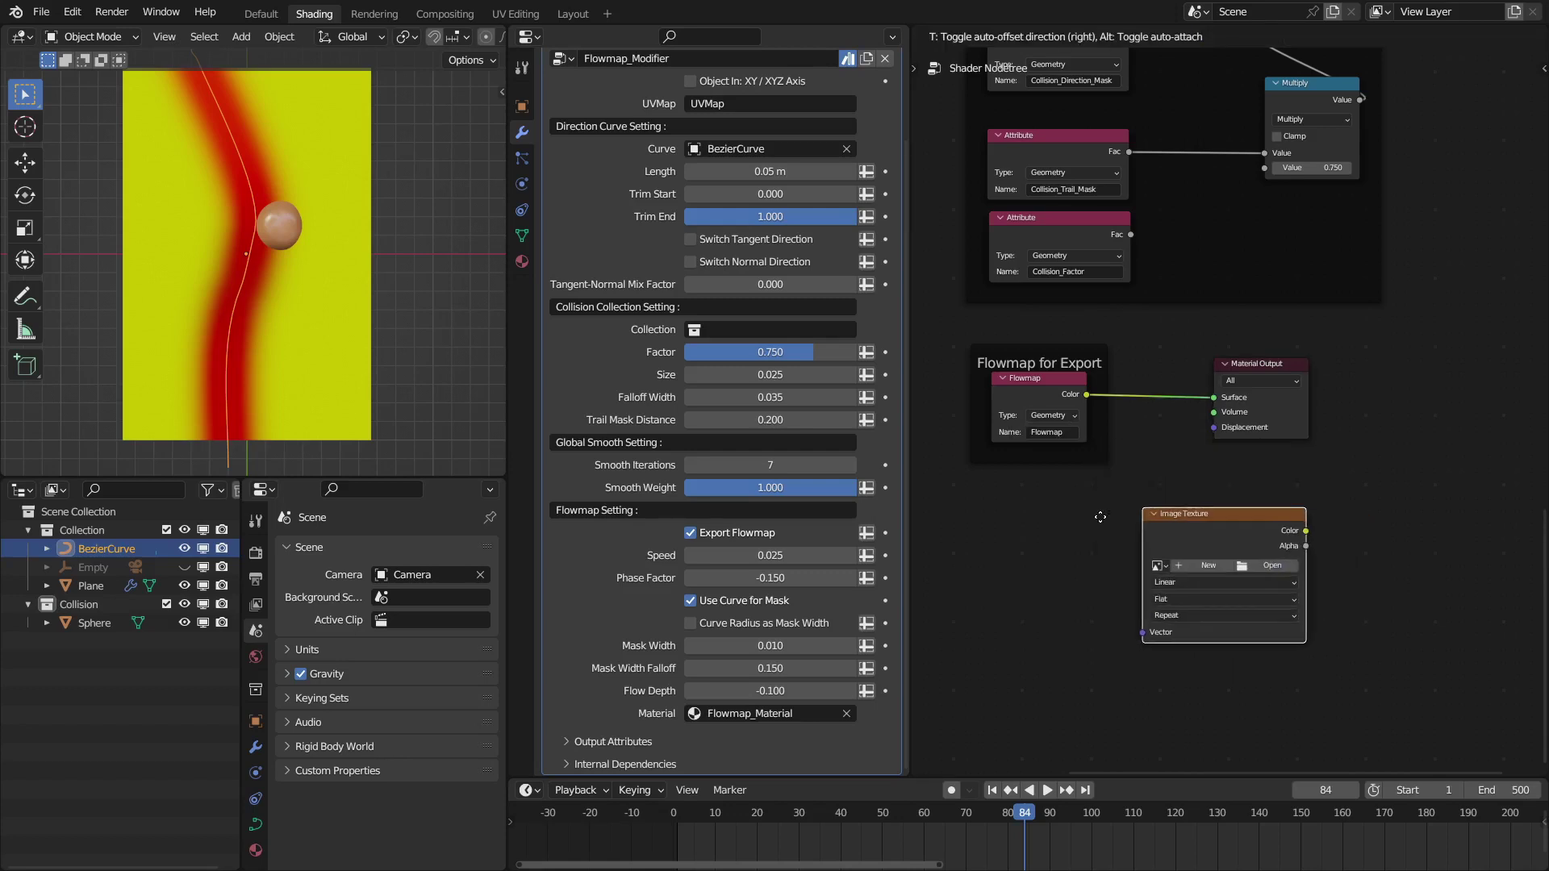
pyautogui.click(942, 494)
pyautogui.moveTo(1058, 557); pyautogui.dragTo(1150, 535, button='middle')
pyautogui.scroll(2, 1156, 539)
pyautogui.click(1118, 521)
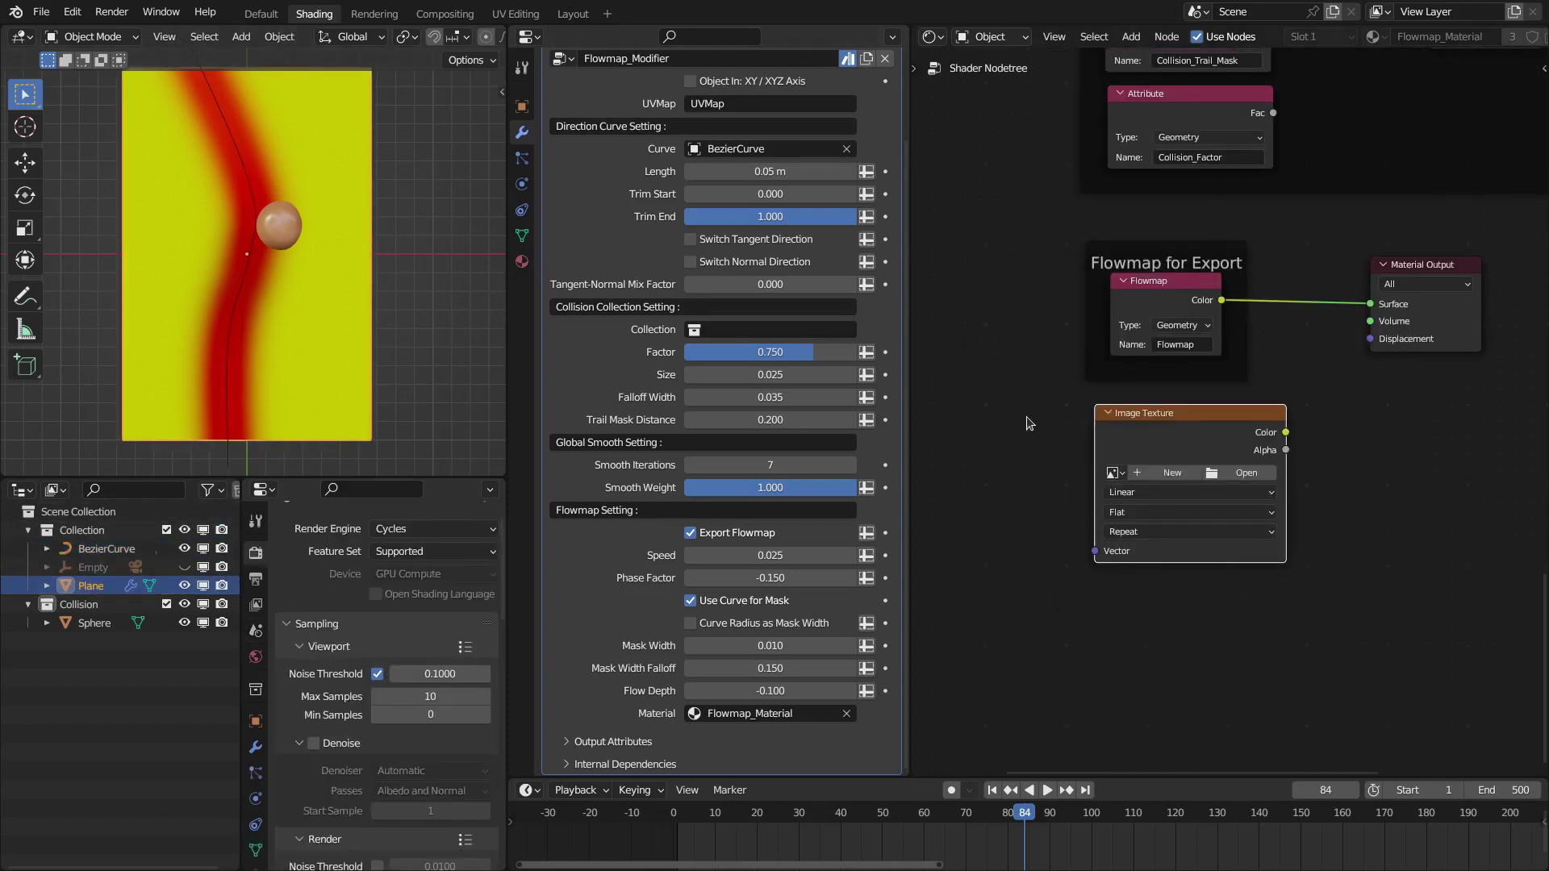
# - Examine the Cycles render engine and Bake settings for baking the flowmap, including the Emit bake type and Image Textures target
pyautogui.moveTo(1031, 394); pyautogui.dragTo(1355, 619)
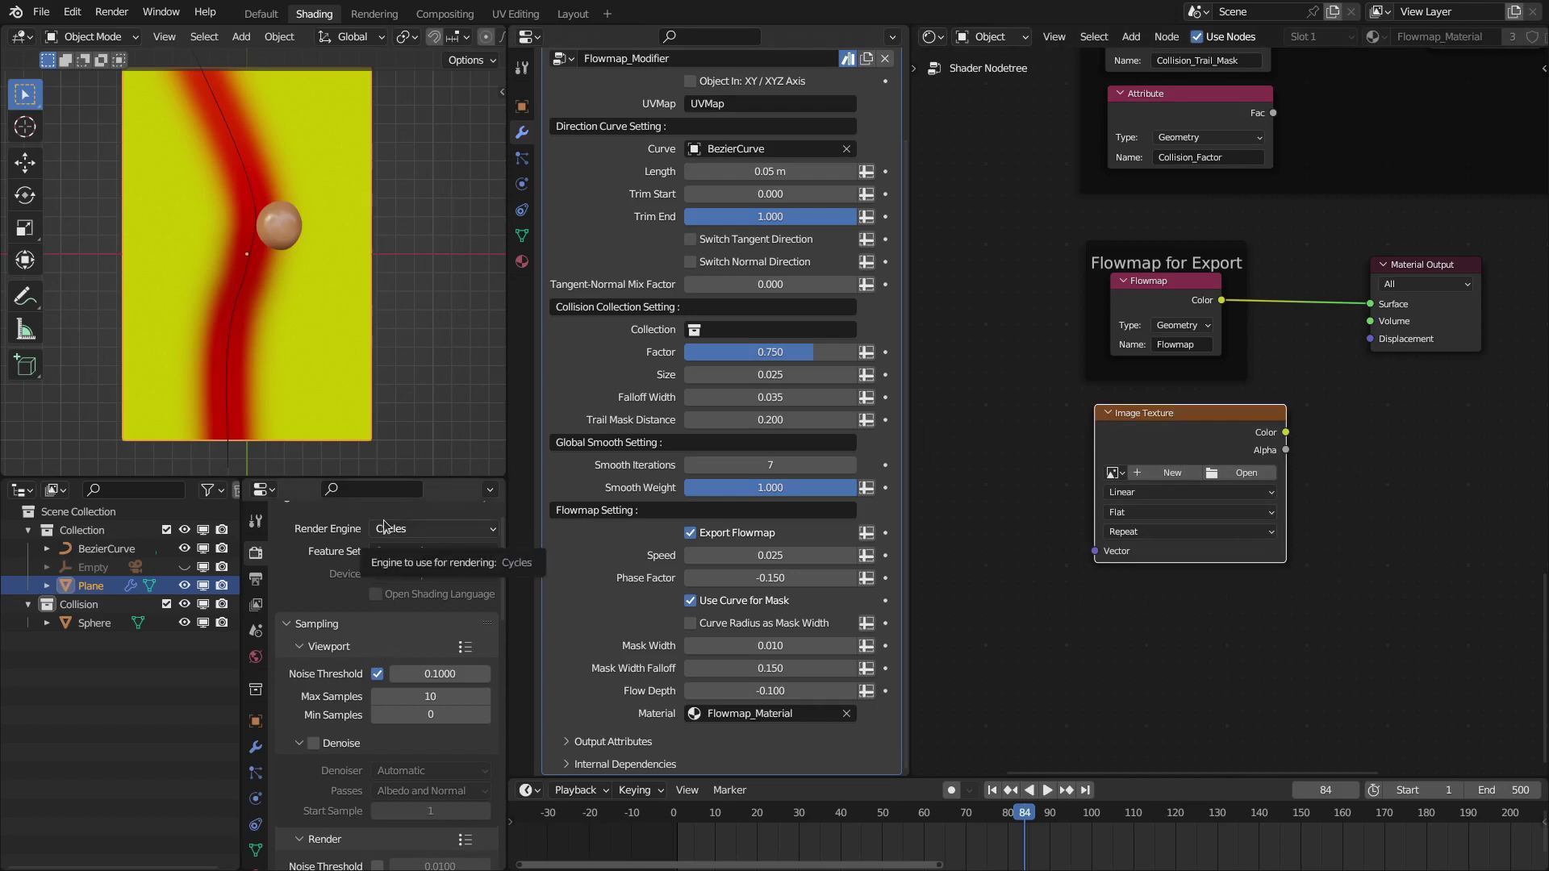
pyautogui.scroll(-10, 353, 683)
pyautogui.scroll(-8, 353, 683)
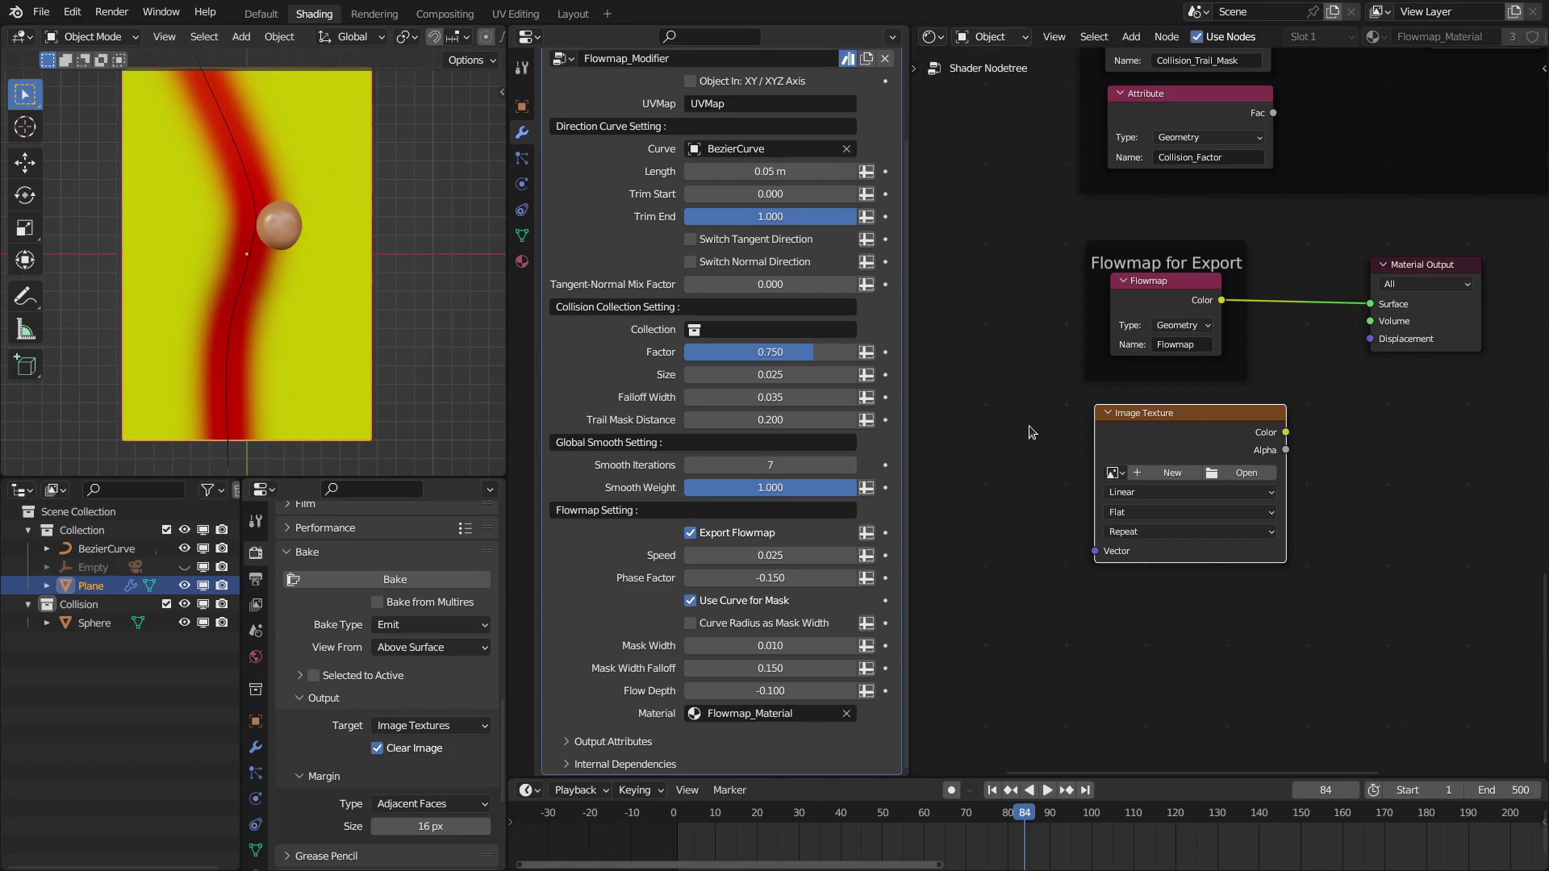
pyautogui.scroll(-2, 1041, 496)
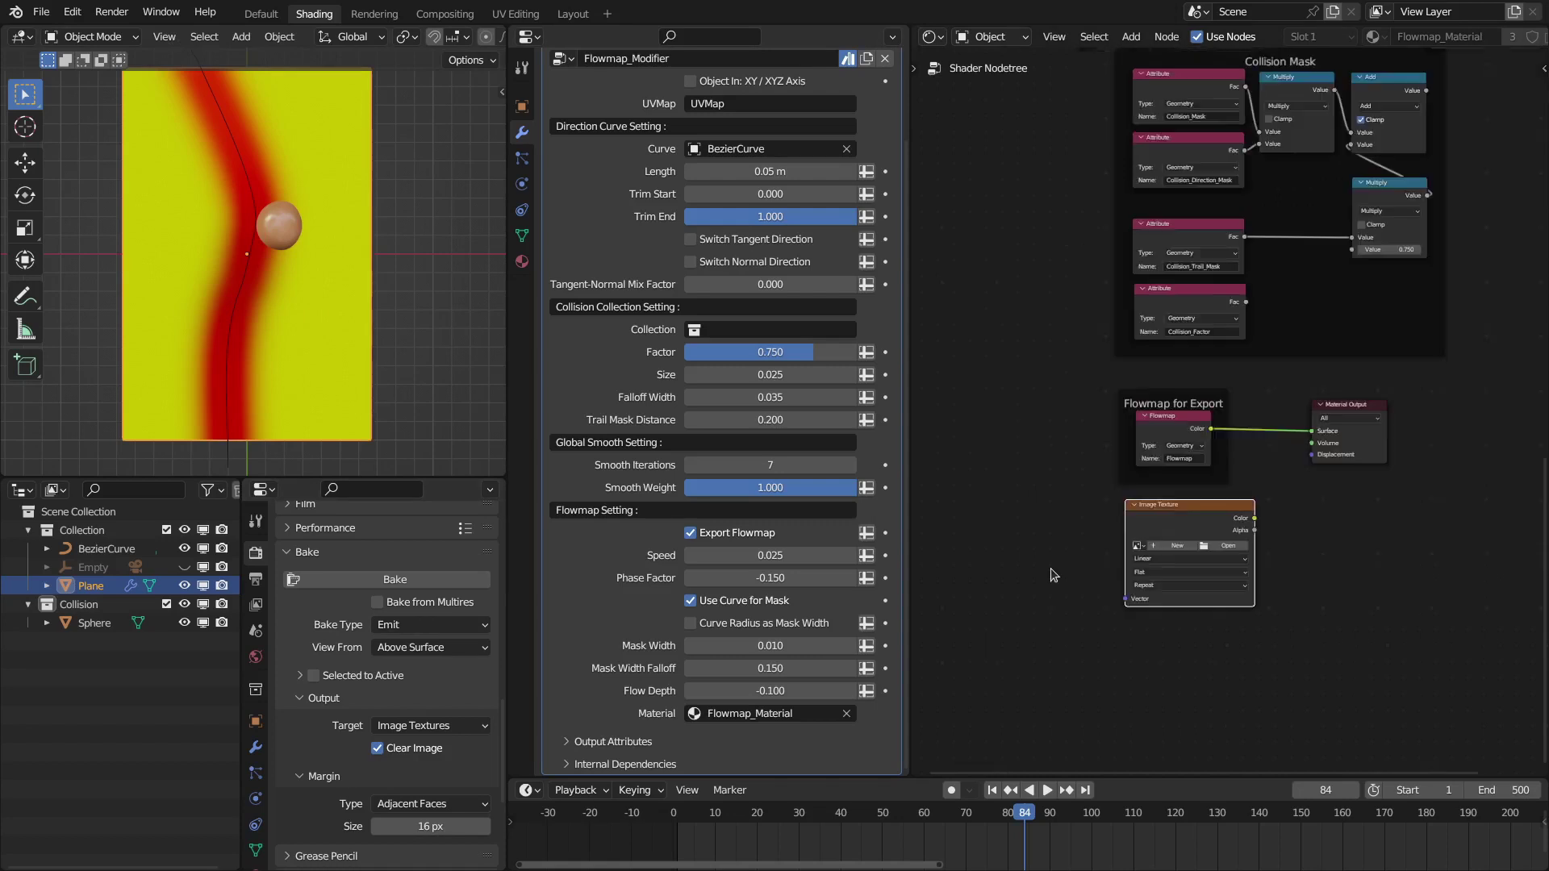
# - Turn off Export Flowmap on the plane's modifier and save the file
pyautogui.click(730, 538)
pyautogui.scroll(-1, 1227, 411)
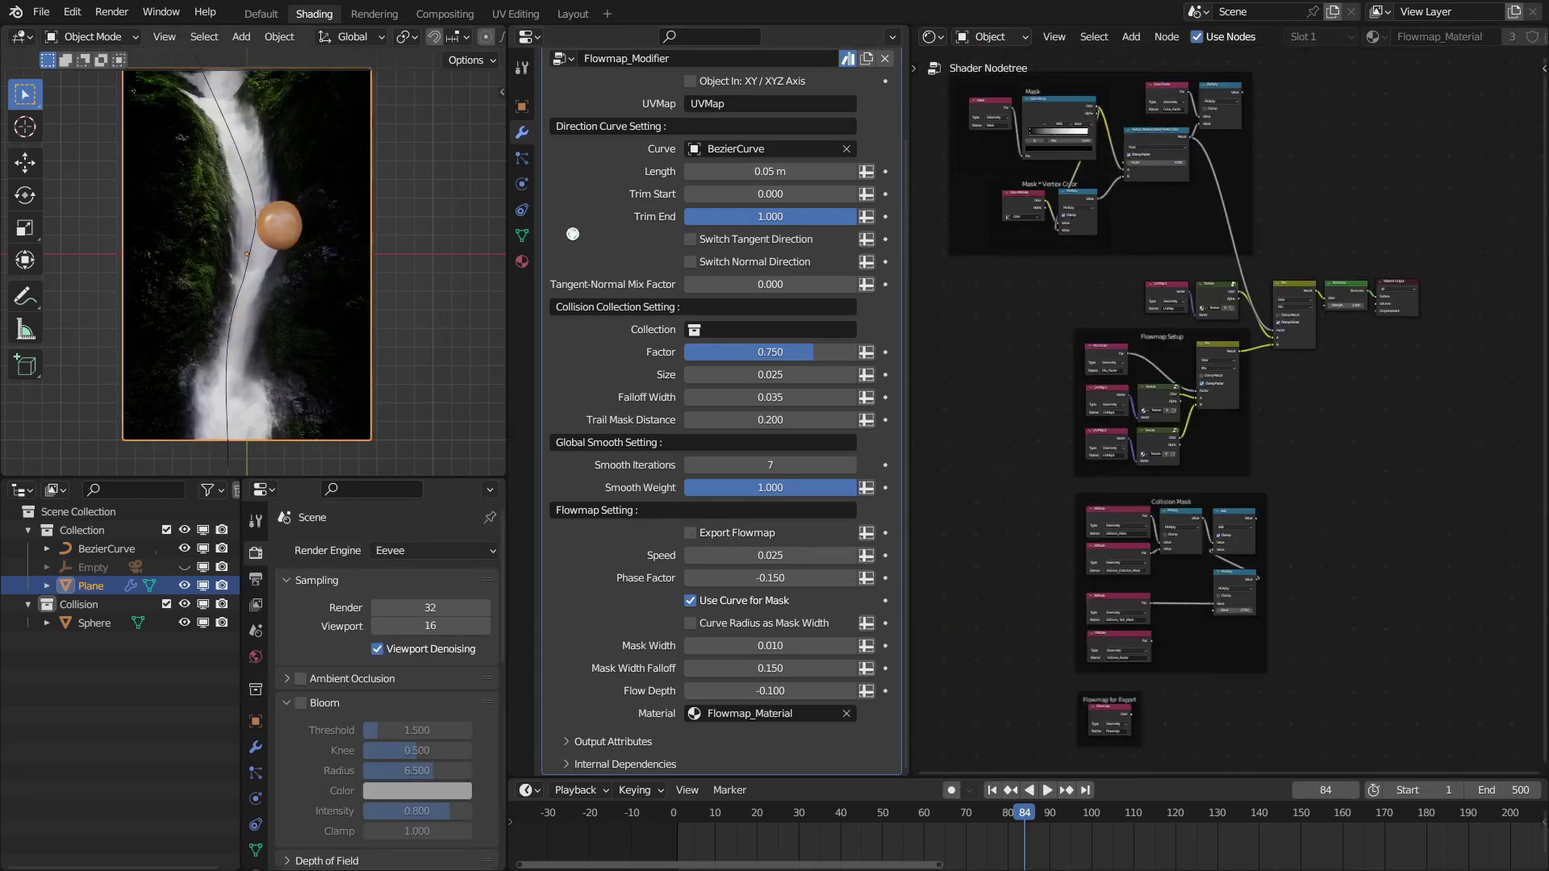
pyautogui.hotkey('ctrl', 's')
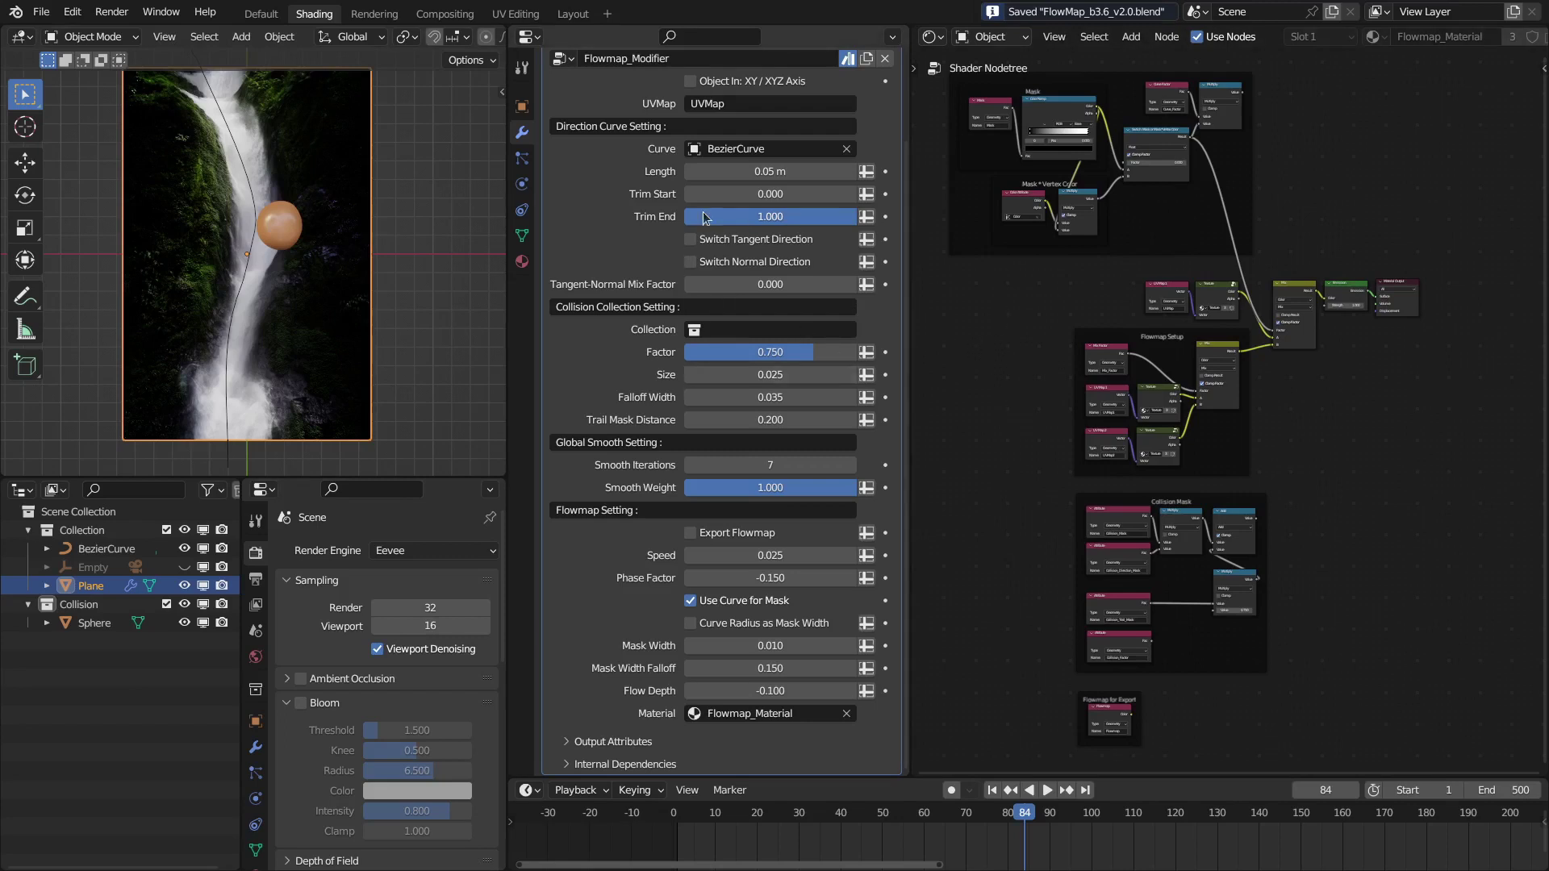
# - Open the lava example scene and play its animation, examining the flow around both collision objects and the shader node tree
pyautogui.click(42, 12)
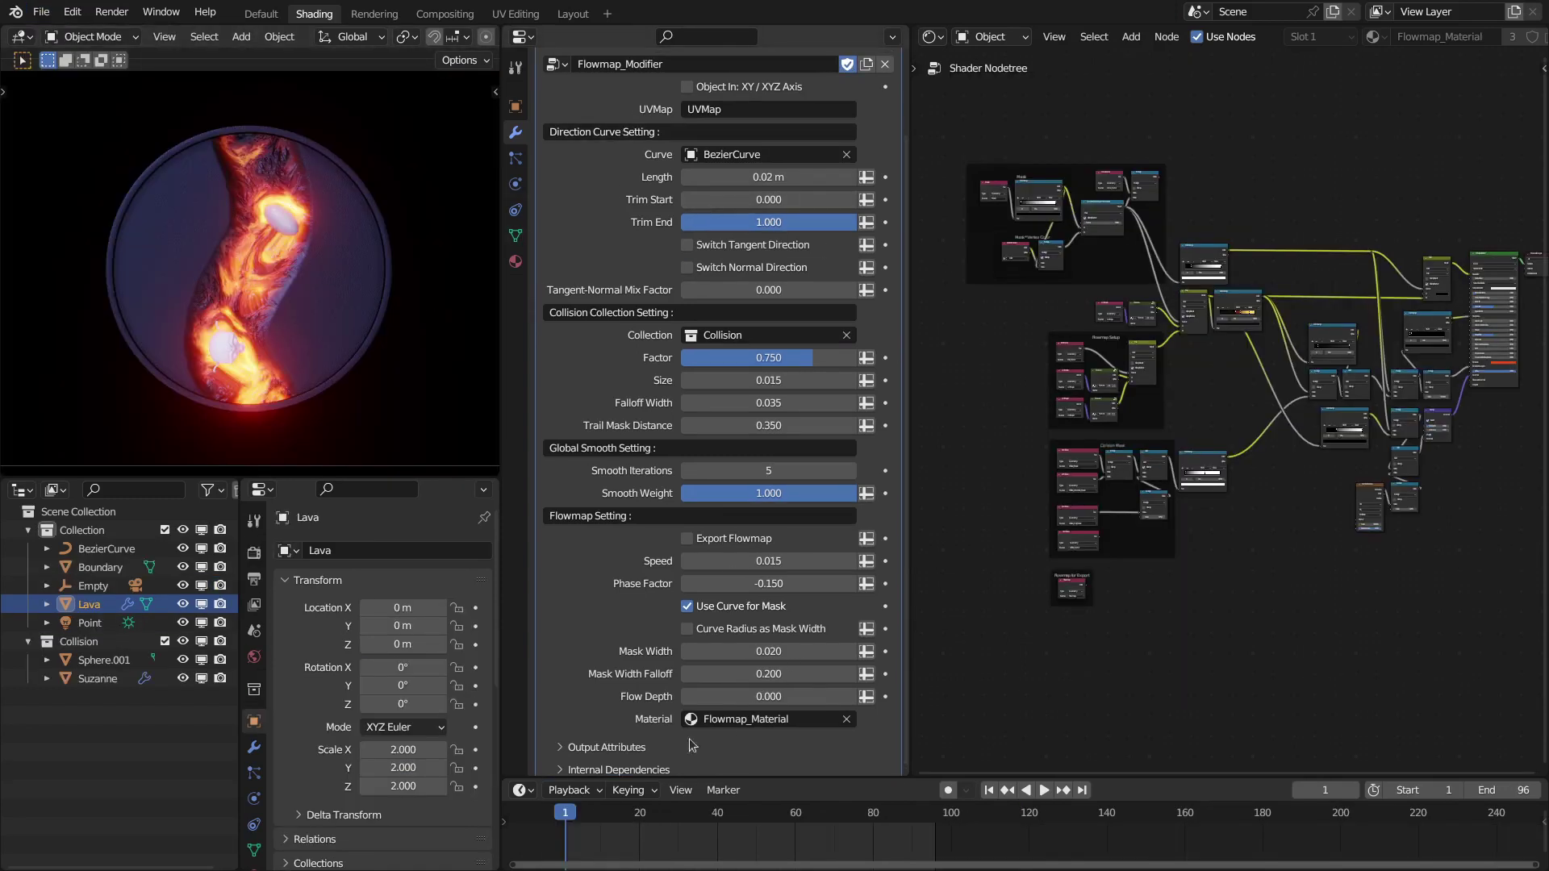
pyautogui.scroll(3, 258, 399)
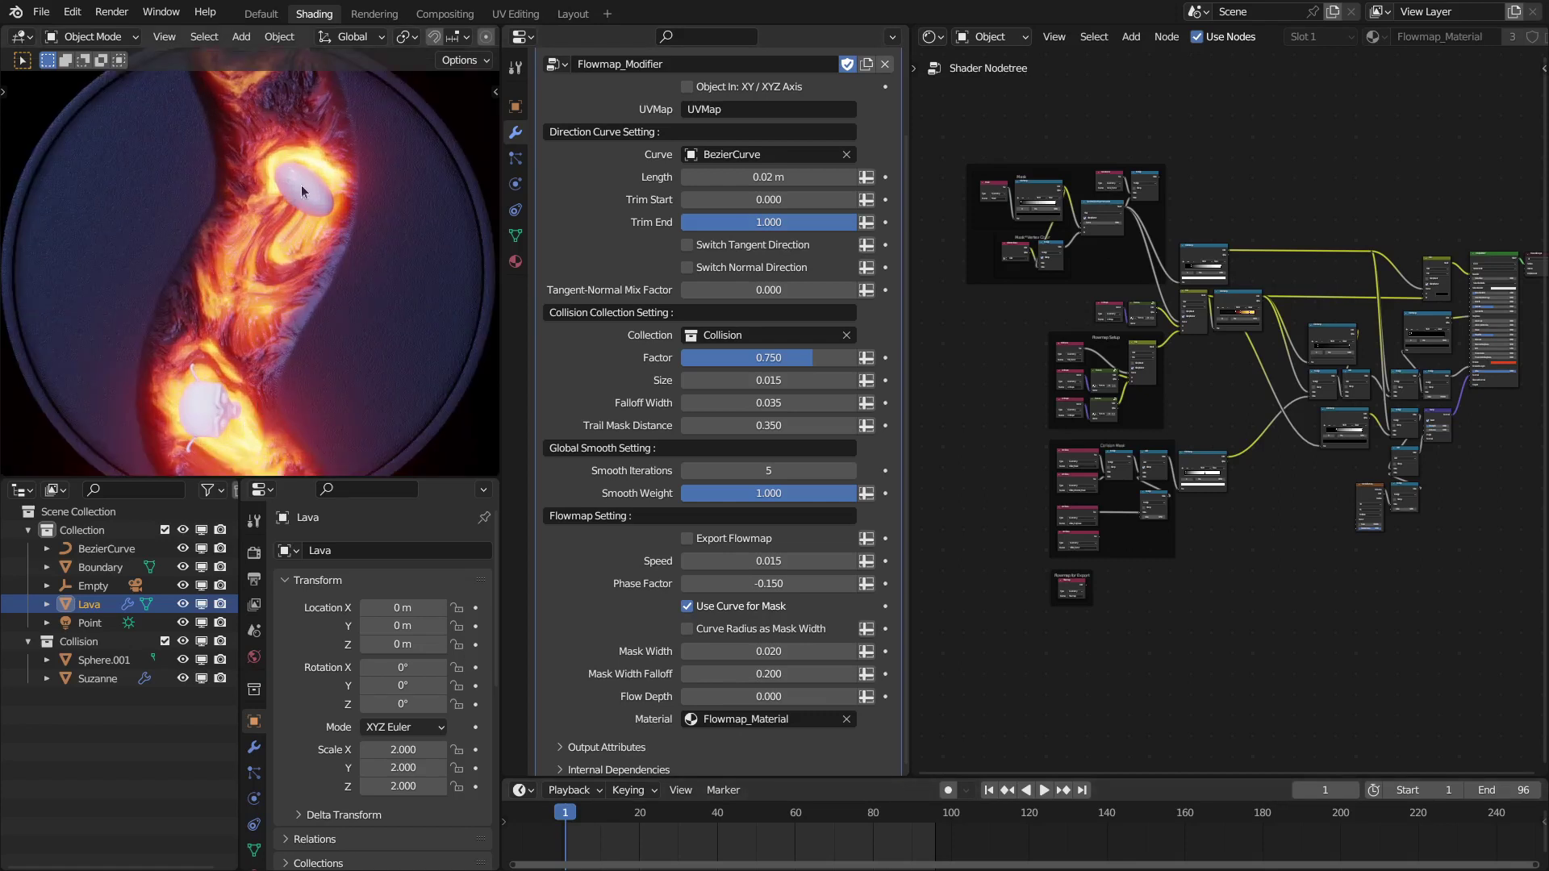
pyautogui.scroll(-4, 268, 352)
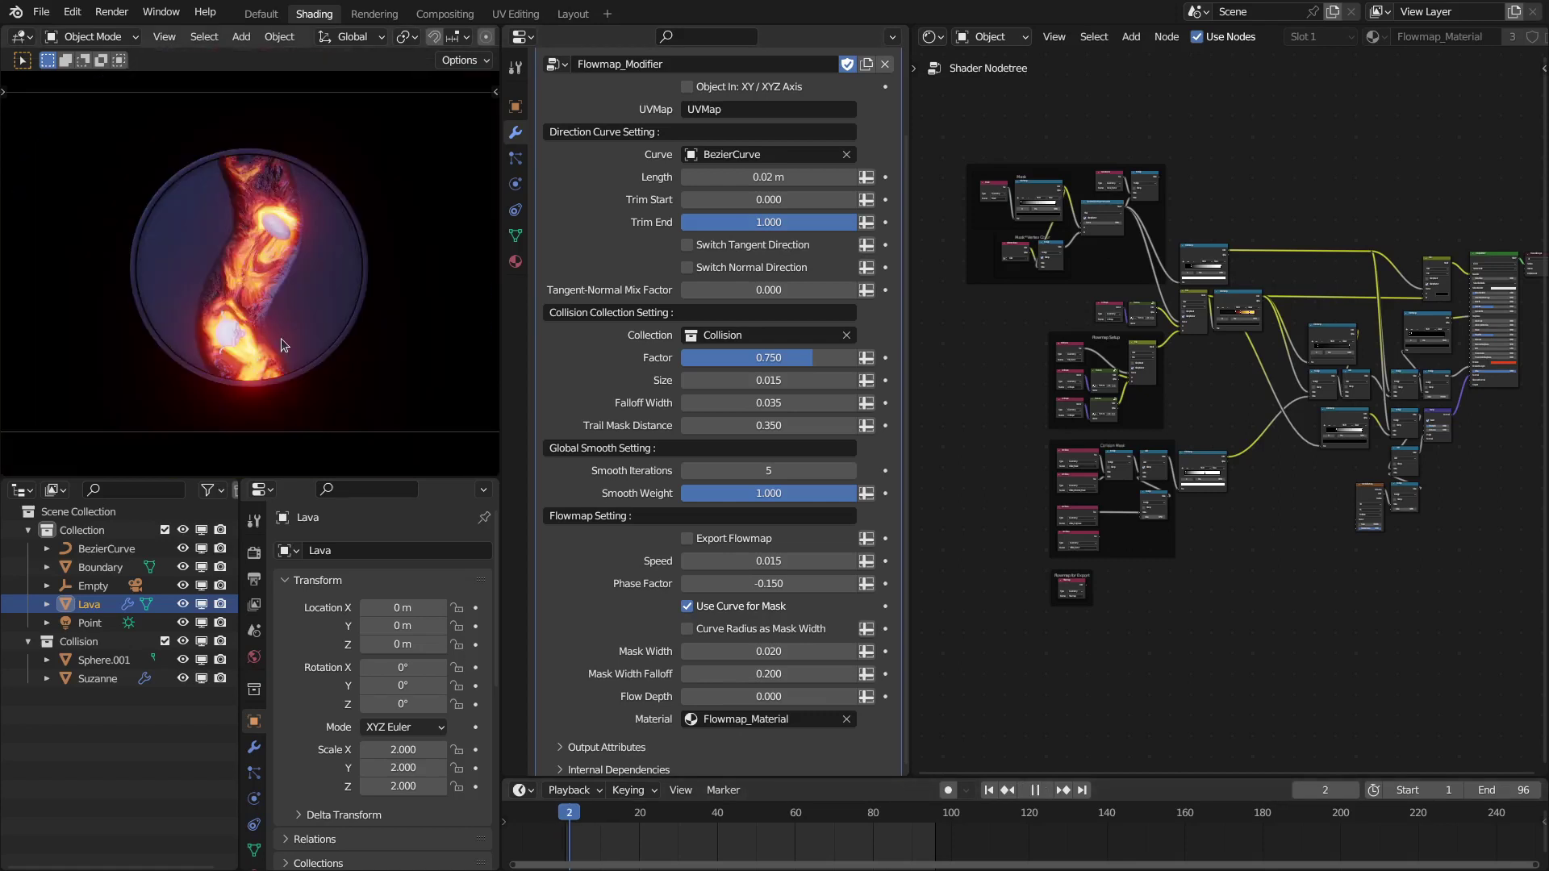
pyautogui.press('space')
pyautogui.scroll(4, 331, 173)
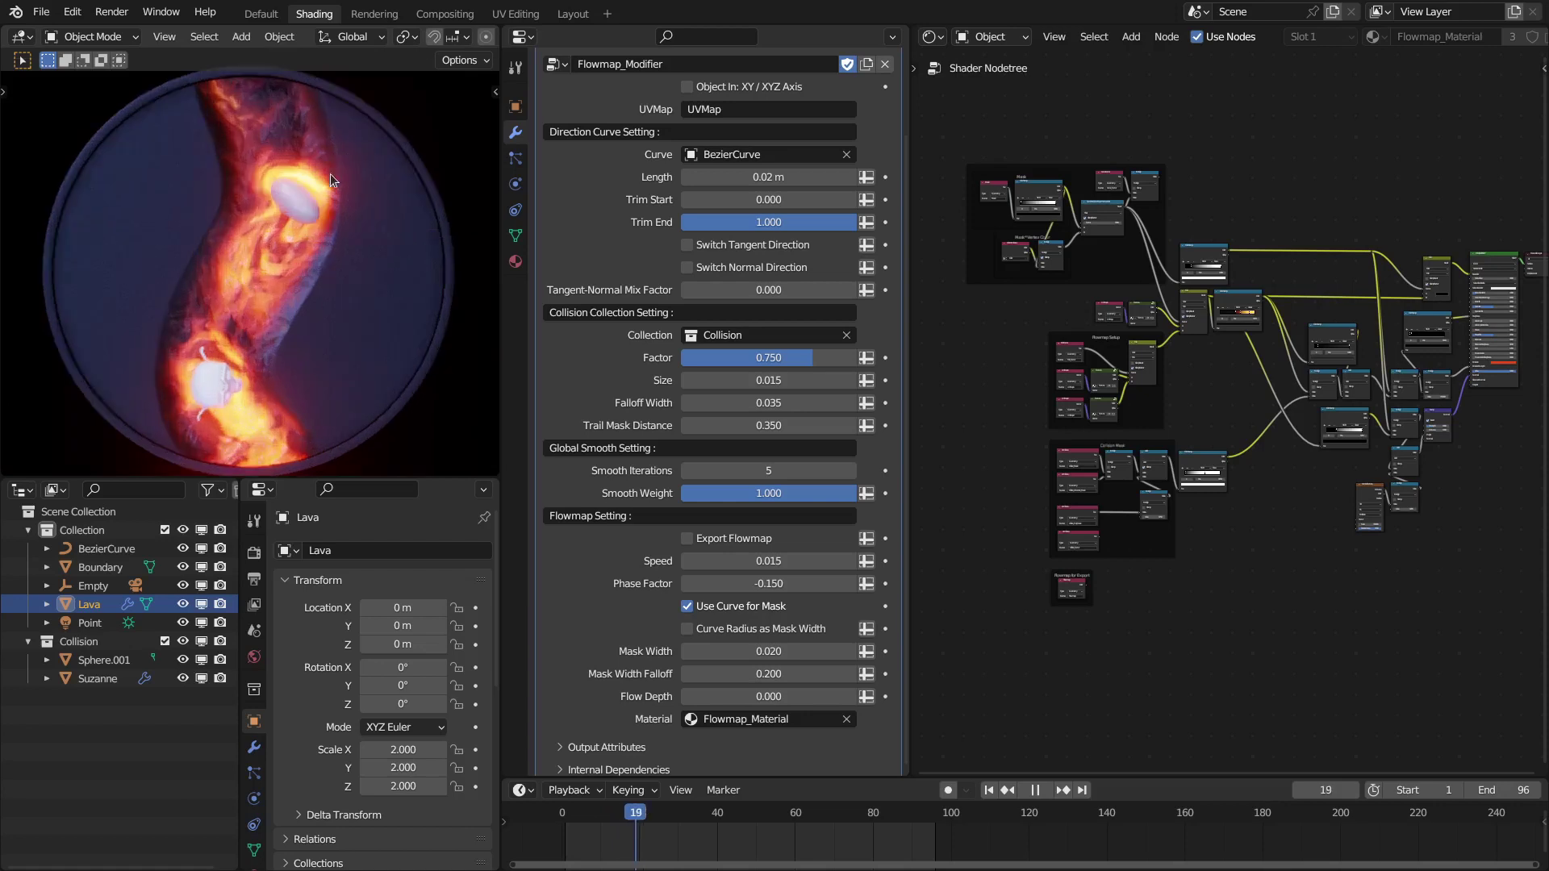
pyautogui.scroll(3, 330, 172)
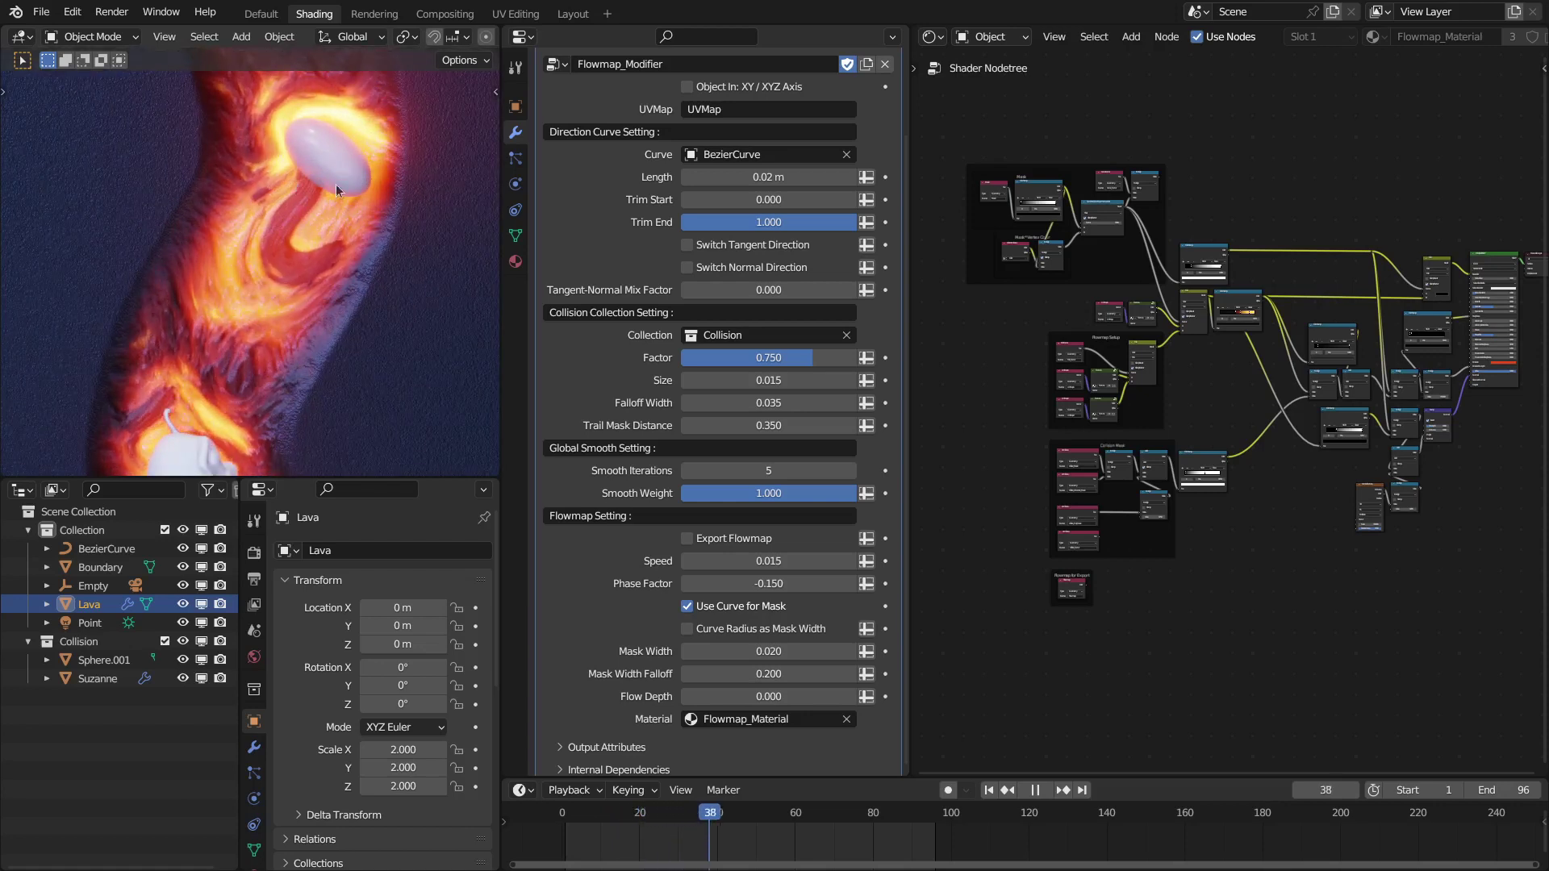
pyautogui.scroll(-3, 273, 279)
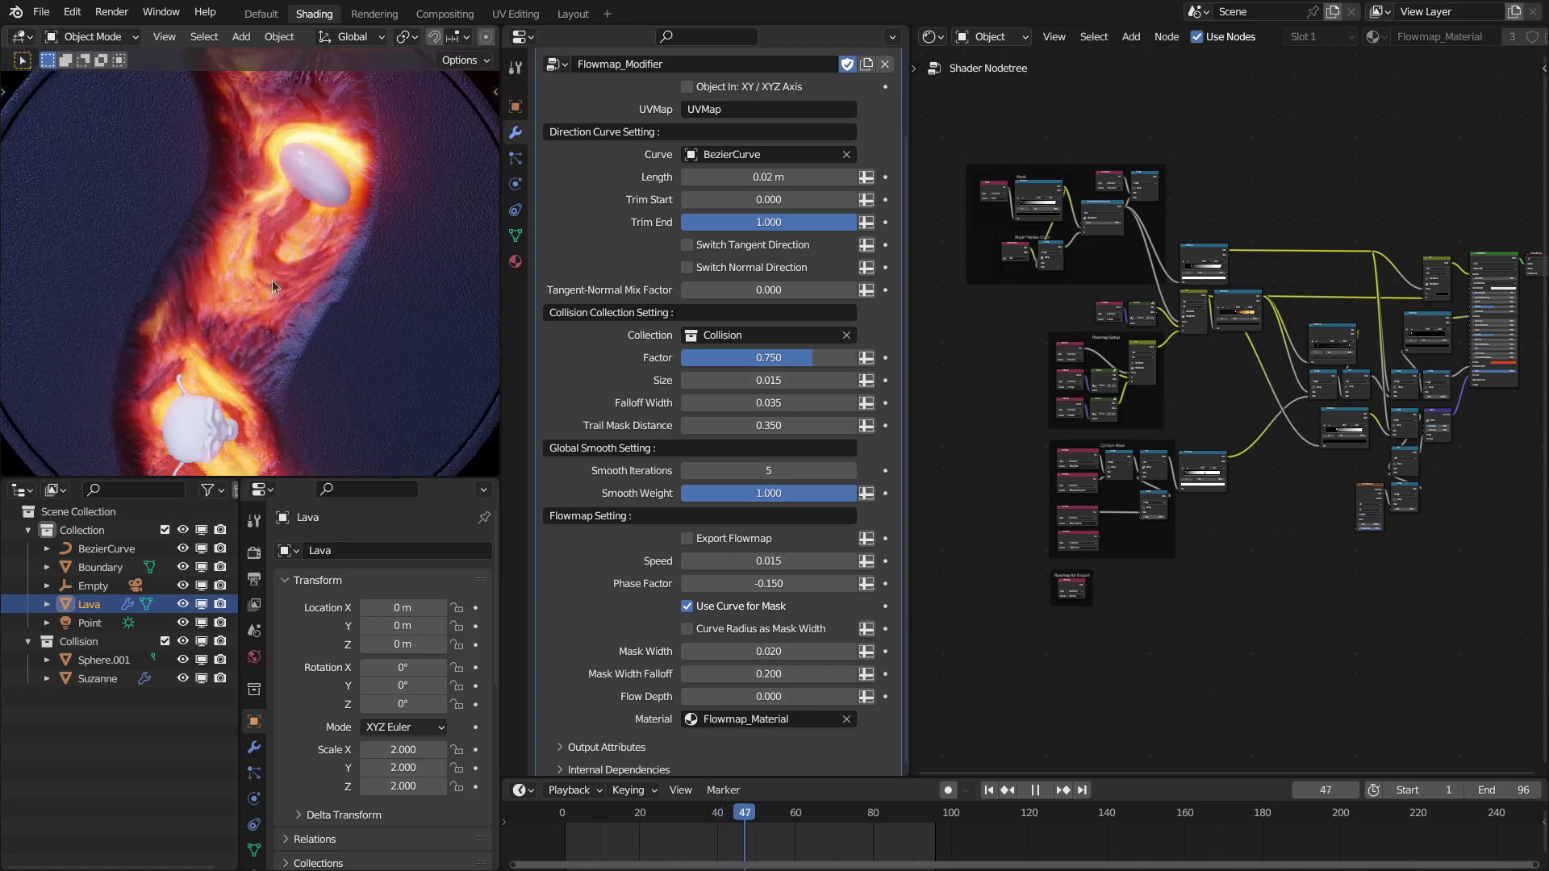
pyautogui.keyDown('shift'); pyautogui.moveTo(274, 241); pyautogui.dragTo(270, 174, button='middle'); pyautogui.keyUp('shift')
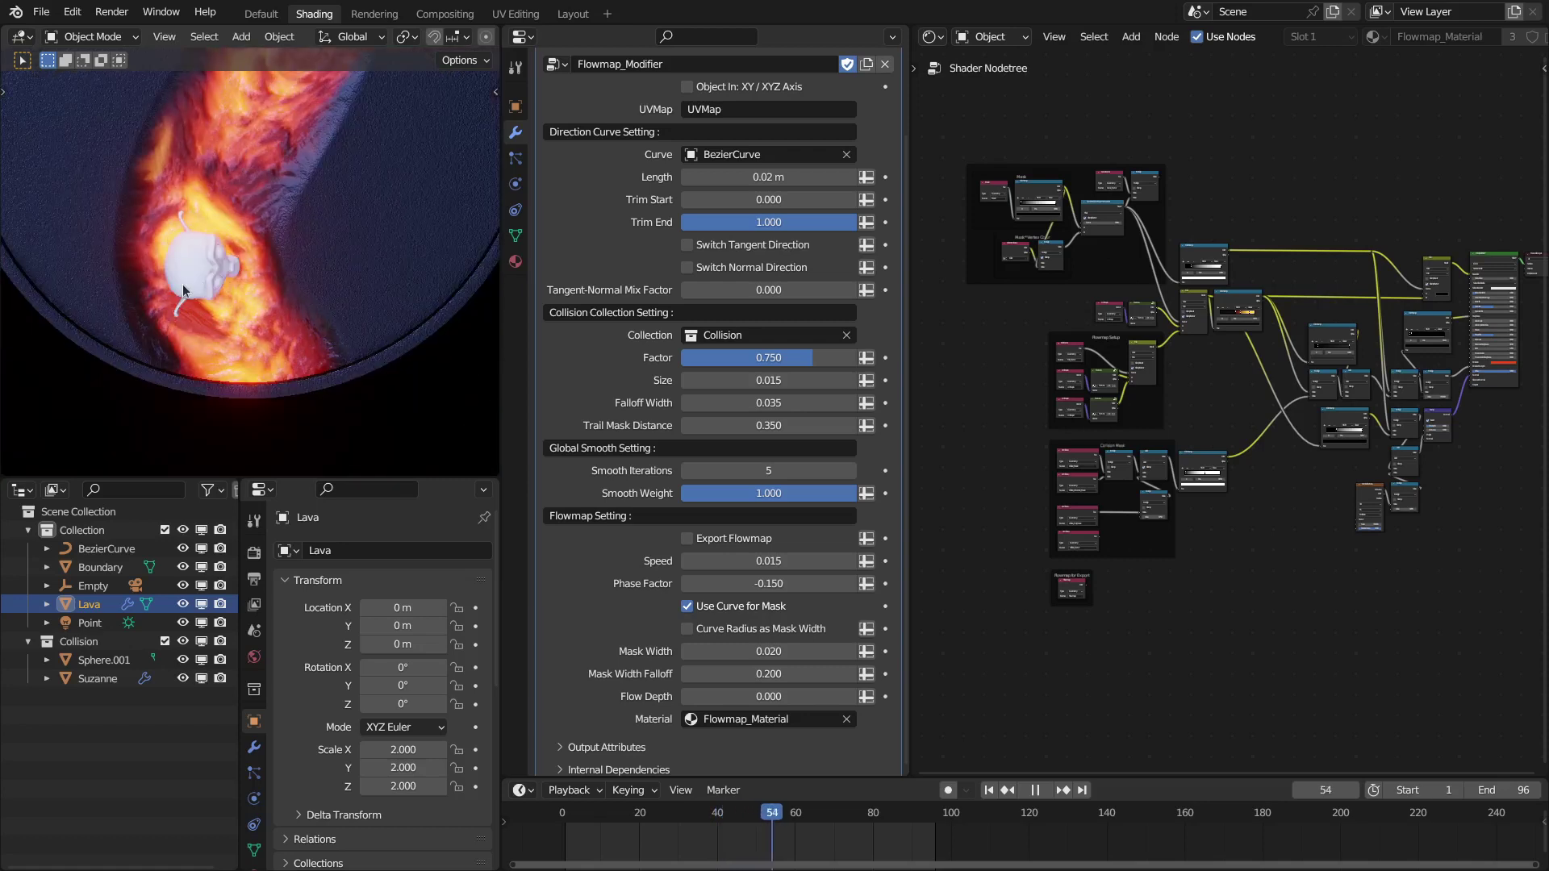
pyautogui.press('space')
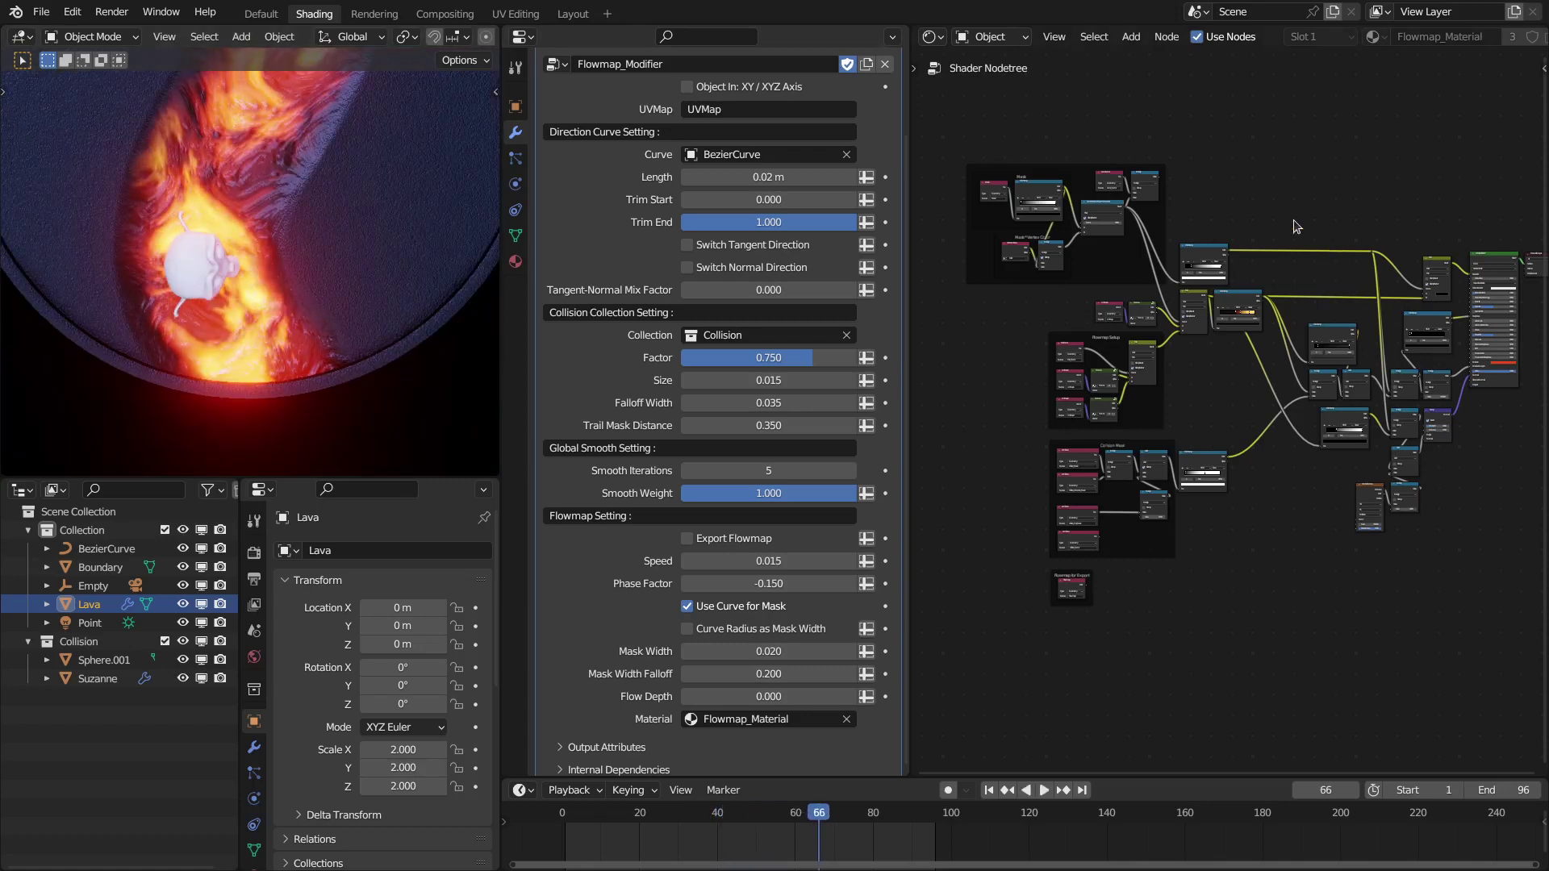
pyautogui.scroll(-3, 1294, 220)
pyautogui.scroll(-4, 384, 316)
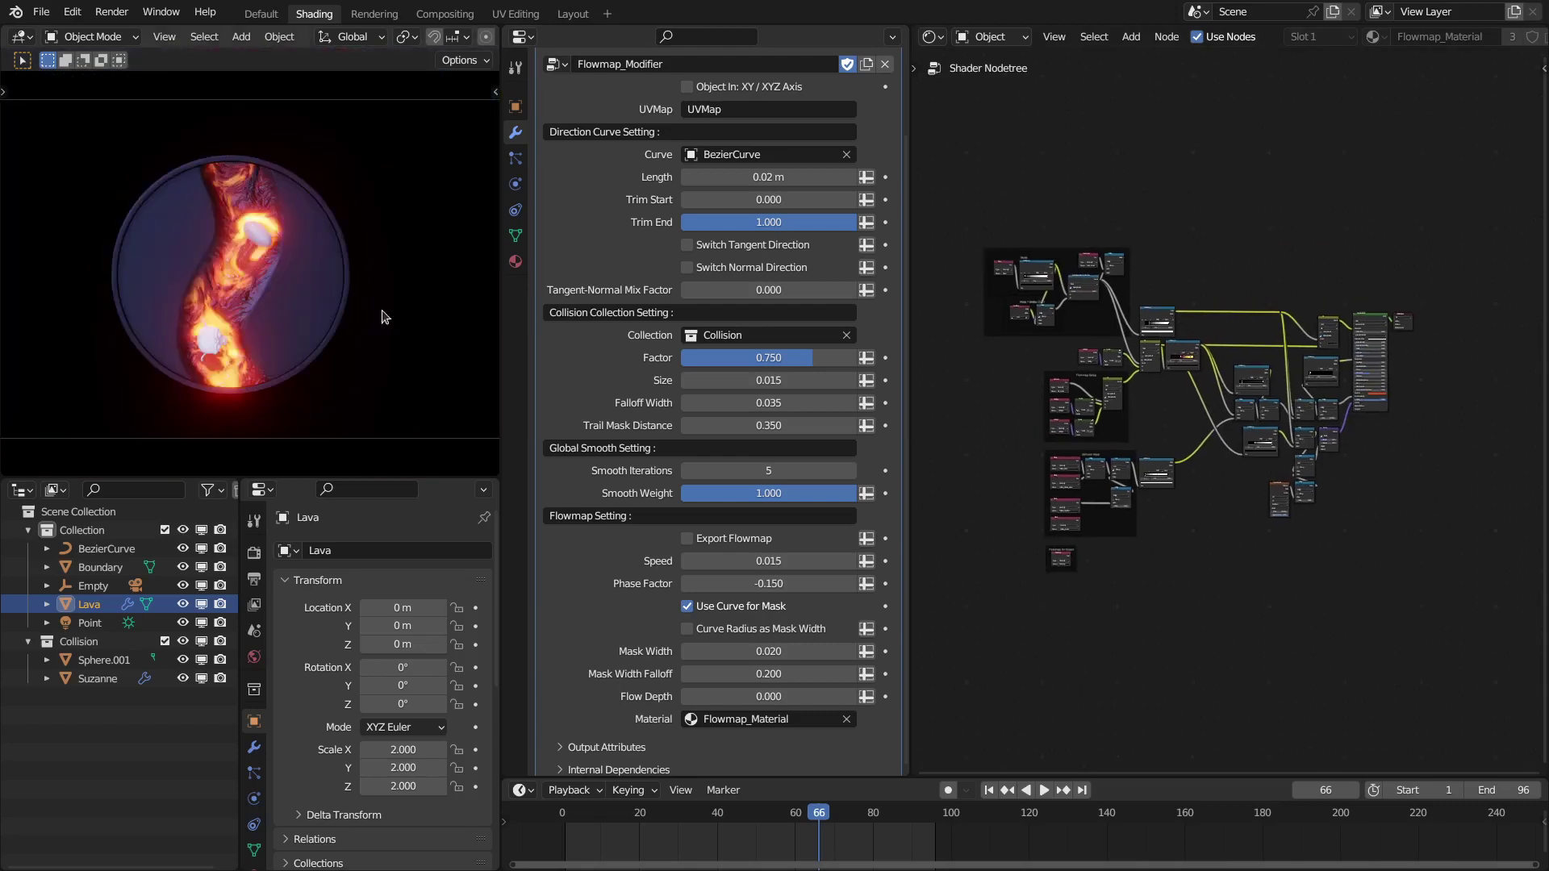